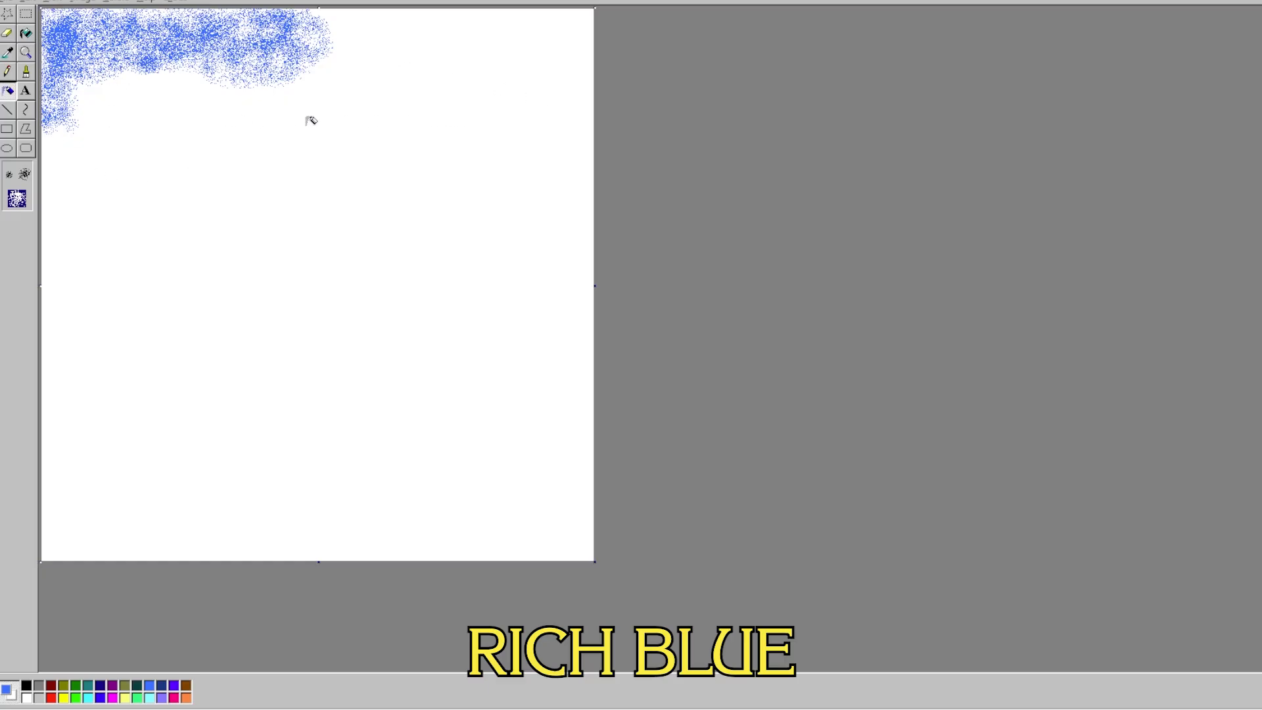
# - Airbrush the sky's upper-right area in blue, and layer violet and navy over both blue sky patches using the largest spray size
pyautogui.moveTo(427, 127)
pyautogui.mouseDown()
pyautogui.moveTo(469, 76)
pyautogui.moveTo(452, 86)
pyautogui.moveTo(481, 85)
pyautogui.moveTo(522, 44)
pyautogui.moveTo(508, 33)
pyautogui.moveTo(600, 45)
pyautogui.moveTo(573, 23)
pyautogui.moveTo(527, 19)
pyautogui.moveTo(471, 28)
pyautogui.moveTo(472, 43)
pyautogui.moveTo(487, 25)
pyautogui.moveTo(464, 13)
pyautogui.moveTo(478, 11)
pyautogui.moveTo(487, 32)
pyautogui.moveTo(546, 36)
pyautogui.moveTo(569, 21)
pyautogui.moveTo(542, 37)
pyautogui.moveTo(561, 49)
pyautogui.moveTo(590, 22)
pyautogui.moveTo(544, 12)
pyautogui.moveTo(579, 84)
pyautogui.moveTo(560, 86)
pyautogui.moveTo(576, 122)
pyautogui.moveTo(591, 108)
pyautogui.moveTo(587, 67)
pyautogui.moveTo(590, 130)
pyautogui.moveTo(504, 24)
pyautogui.moveTo(426, 11)
pyautogui.moveTo(425, 33)
pyautogui.moveTo(525, 12)
pyautogui.moveTo(593, 60)
pyautogui.moveTo(589, 90)
pyautogui.mouseUp()
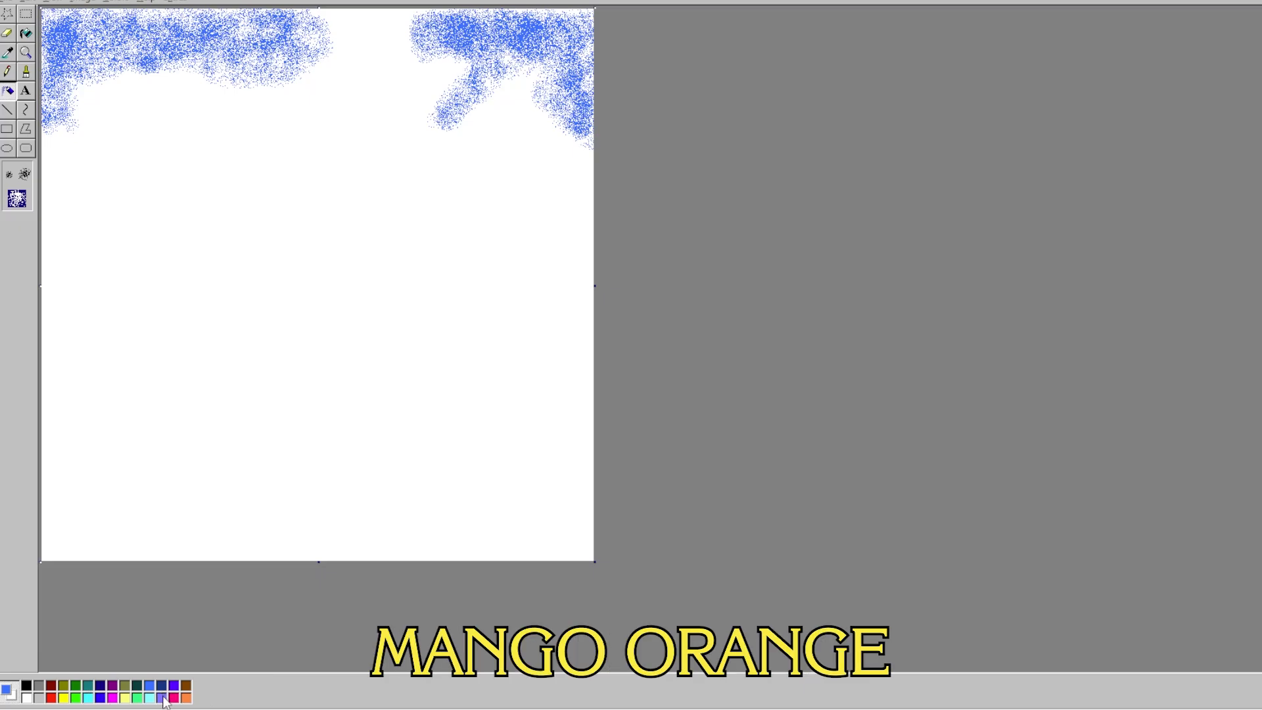
pyautogui.moveTo(65, 124)
pyautogui.mouseDown()
pyautogui.moveTo(91, 50)
pyautogui.moveTo(68, 47)
pyautogui.moveTo(89, 63)
pyautogui.moveTo(108, 48)
pyautogui.moveTo(78, 28)
pyautogui.mouseUp()
pyautogui.moveTo(234, 61); pyautogui.dragTo(242, 44)
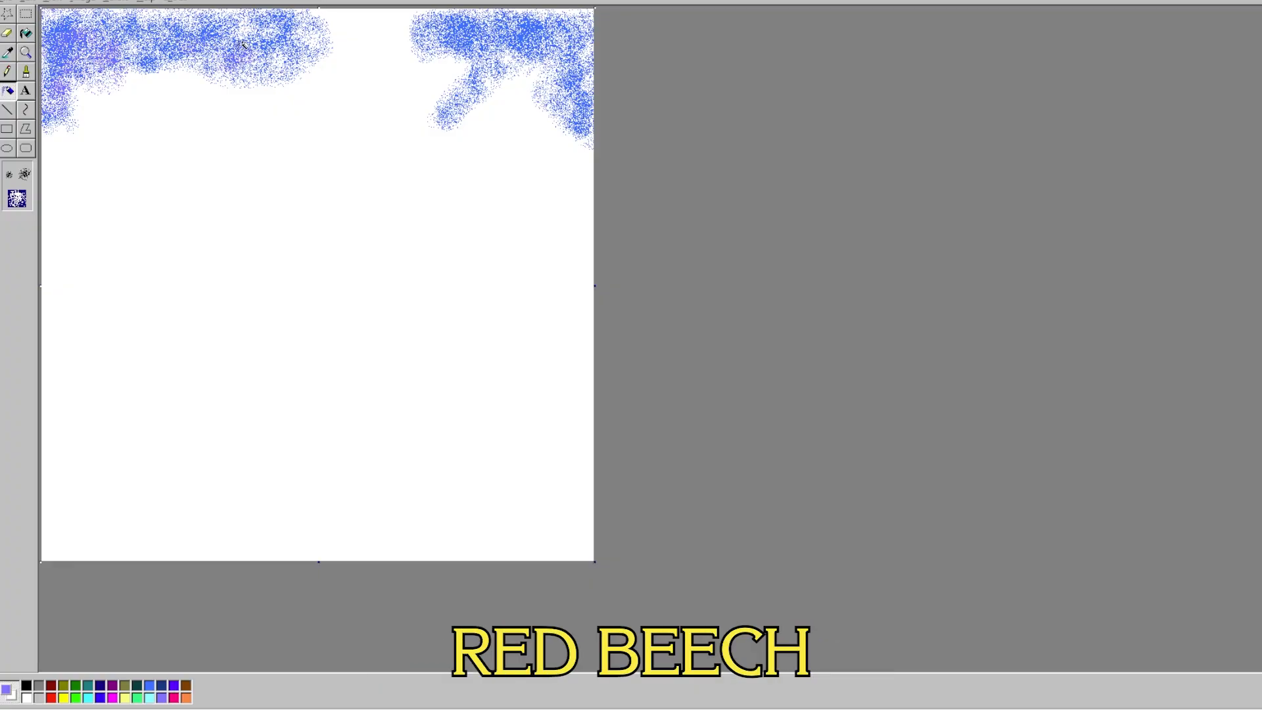
pyautogui.moveTo(476, 80)
pyautogui.mouseDown()
pyautogui.moveTo(429, 32)
pyautogui.moveTo(468, 46)
pyautogui.moveTo(520, 46)
pyautogui.moveTo(544, 29)
pyautogui.moveTo(577, 42)
pyautogui.mouseUp()
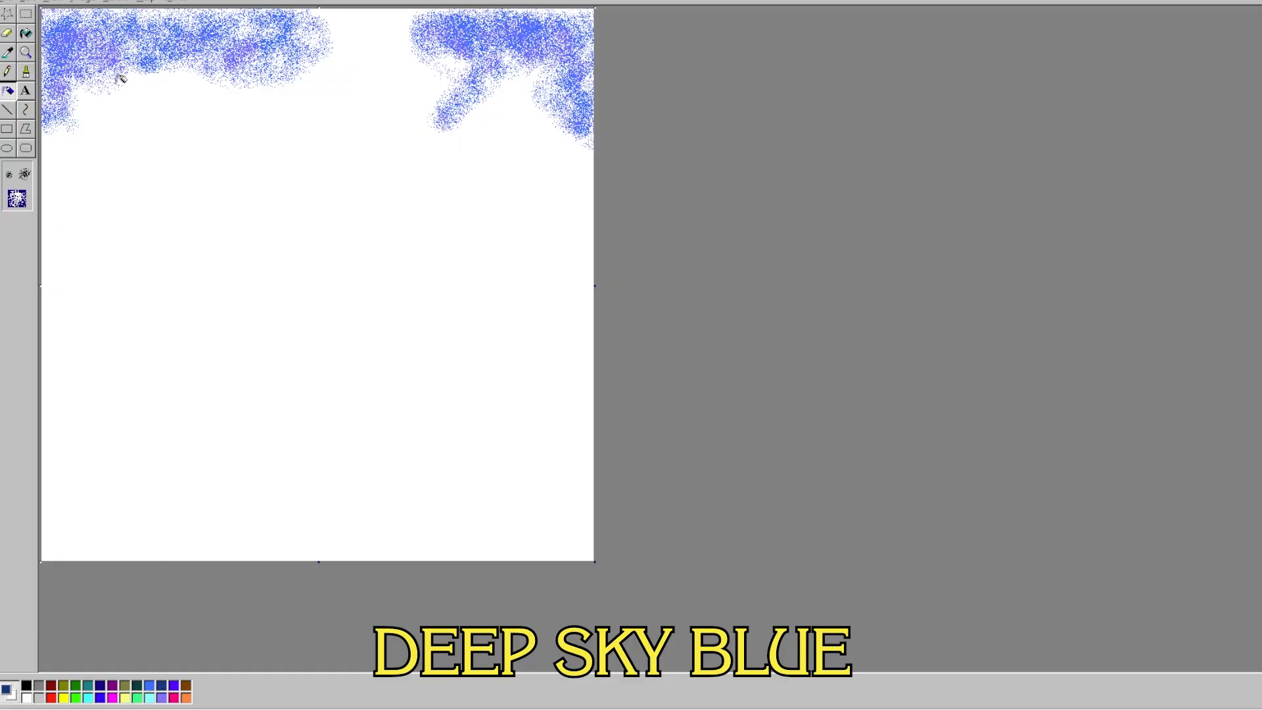
pyautogui.moveTo(68, 124)
pyautogui.mouseDown()
pyautogui.moveTo(84, 56)
pyautogui.moveTo(56, 87)
pyautogui.moveTo(95, 18)
pyautogui.moveTo(93, 50)
pyautogui.moveTo(154, 69)
pyautogui.moveTo(241, 47)
pyautogui.moveTo(183, 18)
pyautogui.moveTo(146, 21)
pyautogui.moveTo(166, 48)
pyautogui.moveTo(247, 65)
pyautogui.moveTo(290, 29)
pyautogui.moveTo(235, 16)
pyautogui.moveTo(242, 49)
pyautogui.moveTo(284, 66)
pyautogui.moveTo(320, 30)
pyautogui.mouseUp()
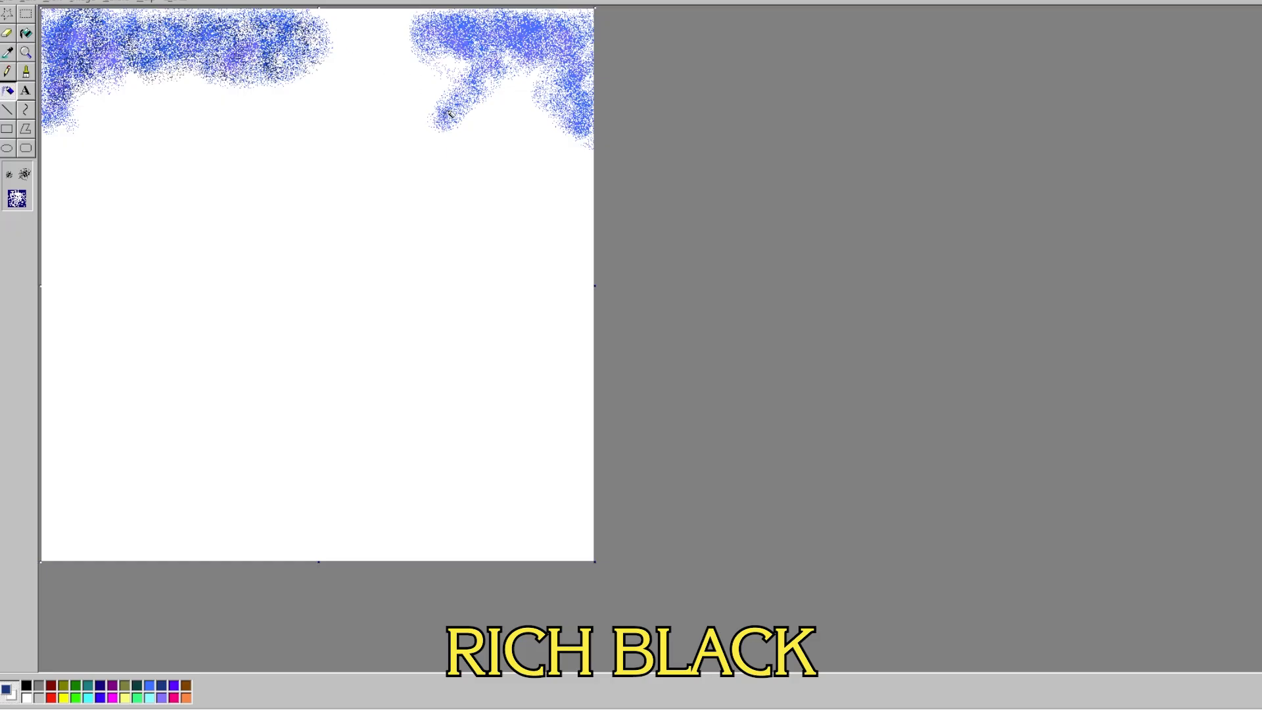
pyautogui.moveTo(450, 114)
pyautogui.mouseDown()
pyautogui.moveTo(492, 50)
pyautogui.moveTo(427, 37)
pyautogui.moveTo(488, 49)
pyautogui.moveTo(547, 22)
pyautogui.moveTo(463, 18)
pyautogui.moveTo(485, 42)
pyautogui.moveTo(596, 56)
pyautogui.moveTo(568, 25)
pyautogui.moveTo(588, 83)
pyautogui.moveTo(565, 120)
pyautogui.moveTo(600, 99)
pyautogui.moveTo(576, 45)
pyautogui.moveTo(436, 31)
pyautogui.moveTo(475, 48)
pyautogui.moveTo(576, 49)
pyautogui.mouseUp()
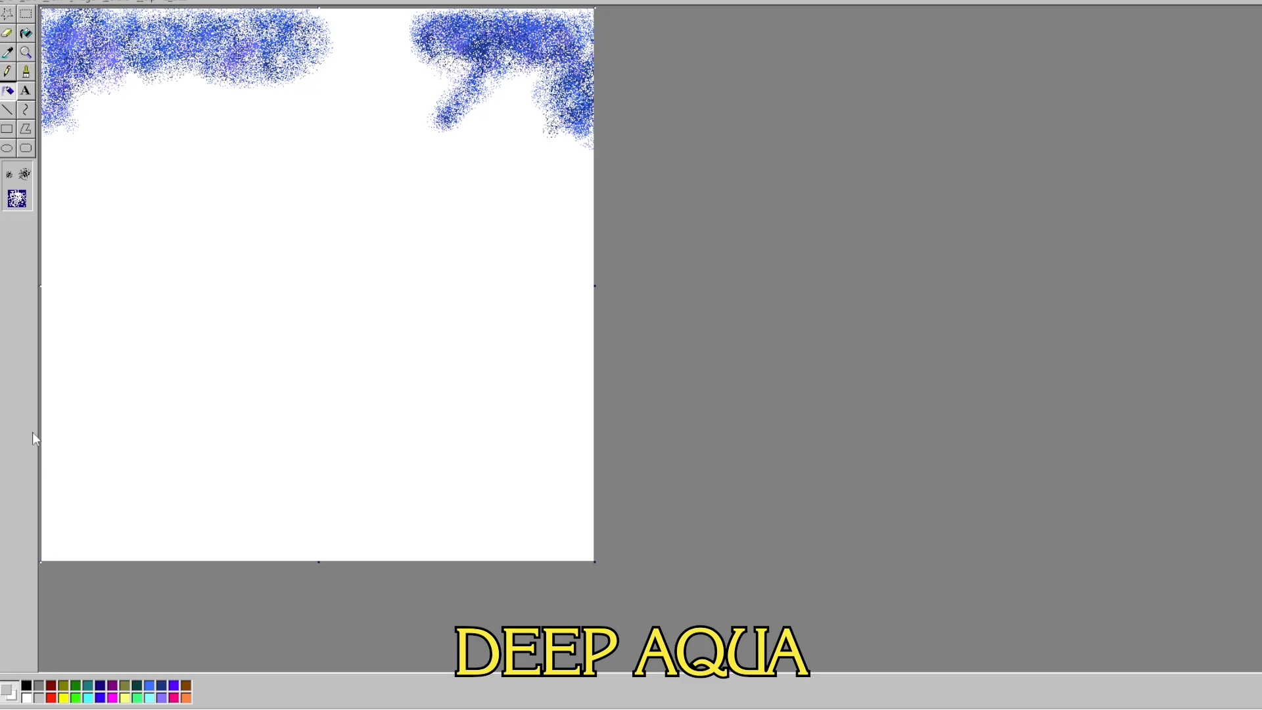
# - Airbrush light gray cloud edges around the blue sky patches and along a lower row across the canvas using the medium spray size
pyautogui.click(25, 175)
pyautogui.moveTo(60, 127); pyautogui.dragTo(68, 127)
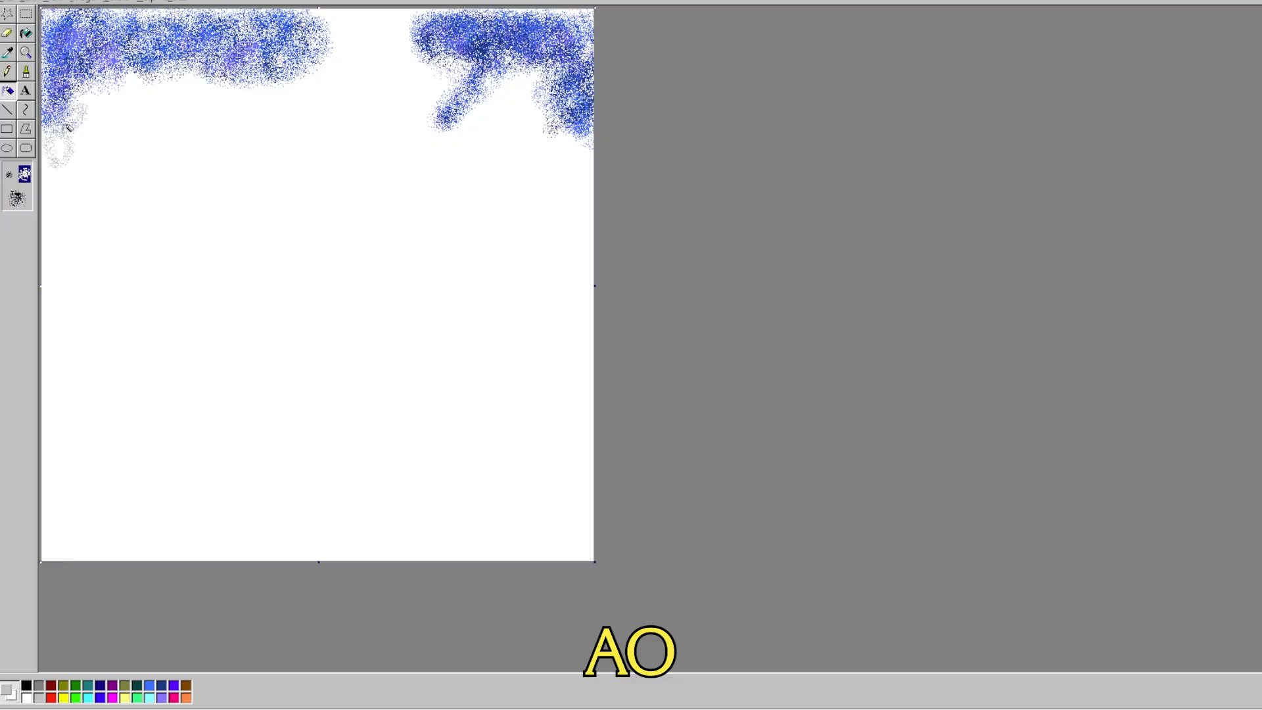
pyautogui.moveTo(176, 81)
pyautogui.mouseDown()
pyautogui.moveTo(202, 75)
pyautogui.moveTo(215, 98)
pyautogui.moveTo(59, 131)
pyautogui.mouseUp()
pyautogui.moveTo(170, 75)
pyautogui.mouseDown()
pyautogui.moveTo(282, 130)
pyautogui.moveTo(254, 97)
pyautogui.moveTo(383, 135)
pyautogui.moveTo(248, 99)
pyautogui.mouseUp()
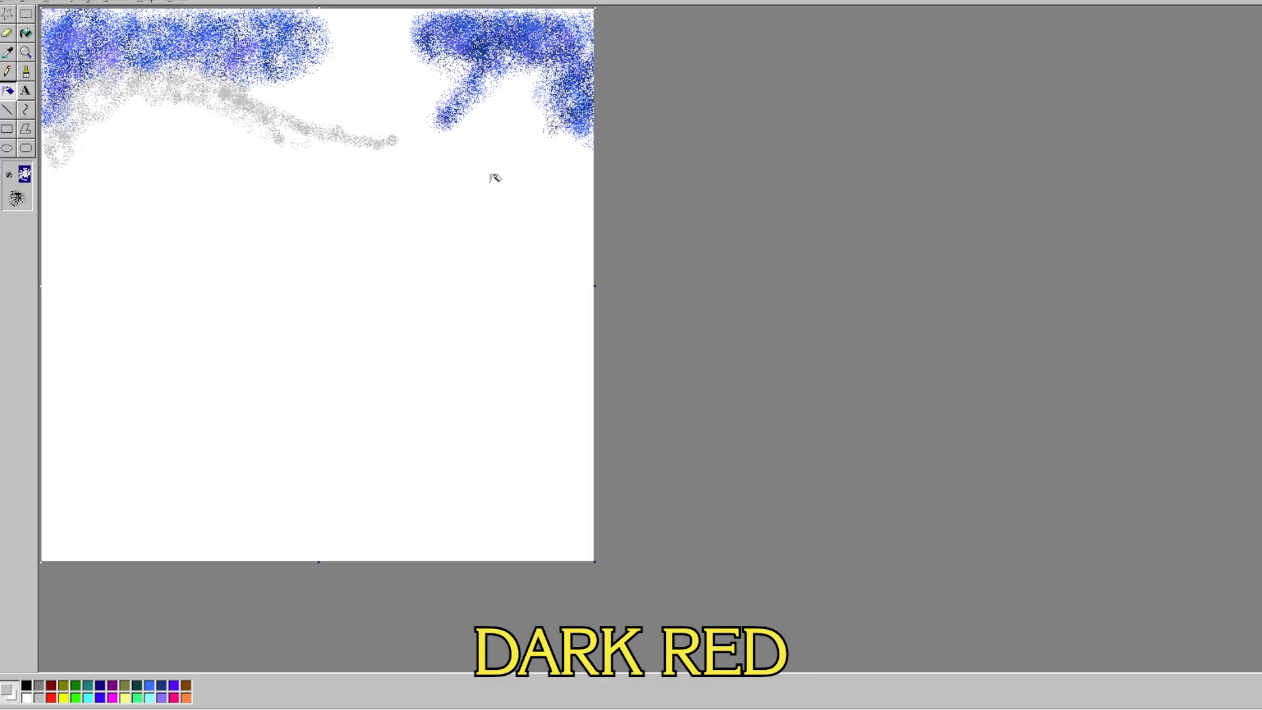
pyautogui.moveTo(418, 63); pyautogui.dragTo(445, 54)
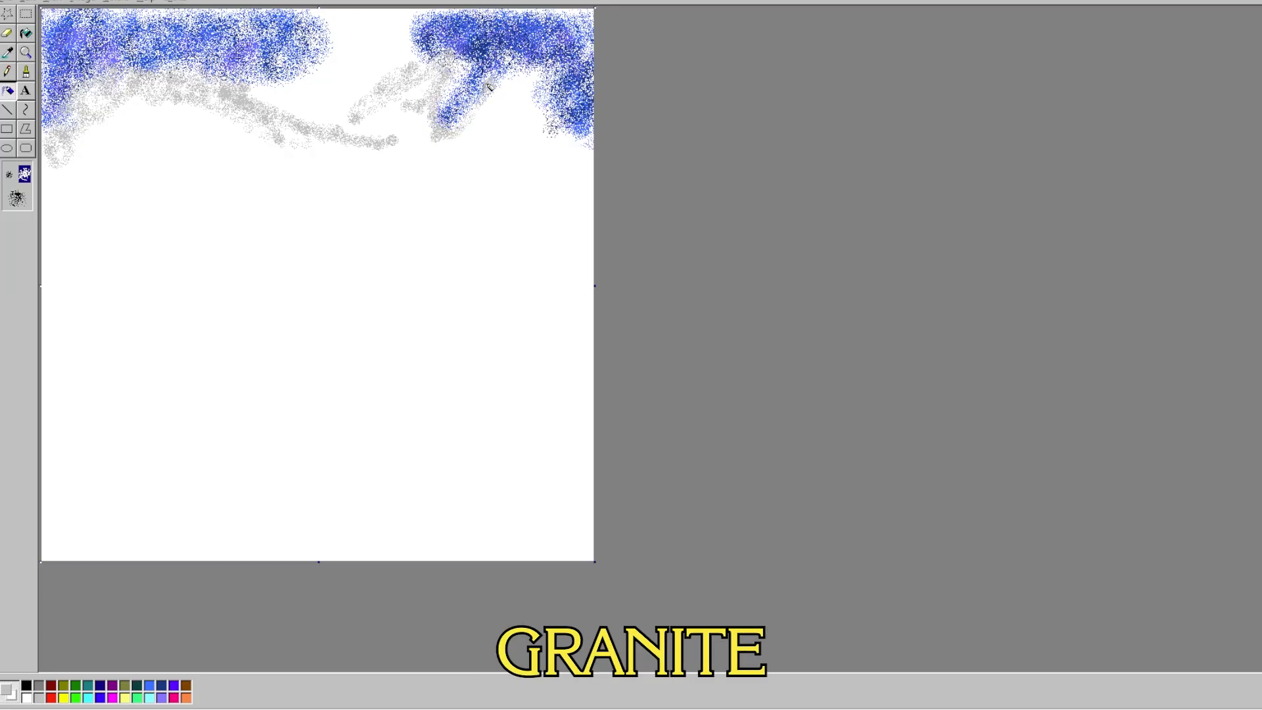
pyautogui.moveTo(531, 82); pyautogui.dragTo(558, 126)
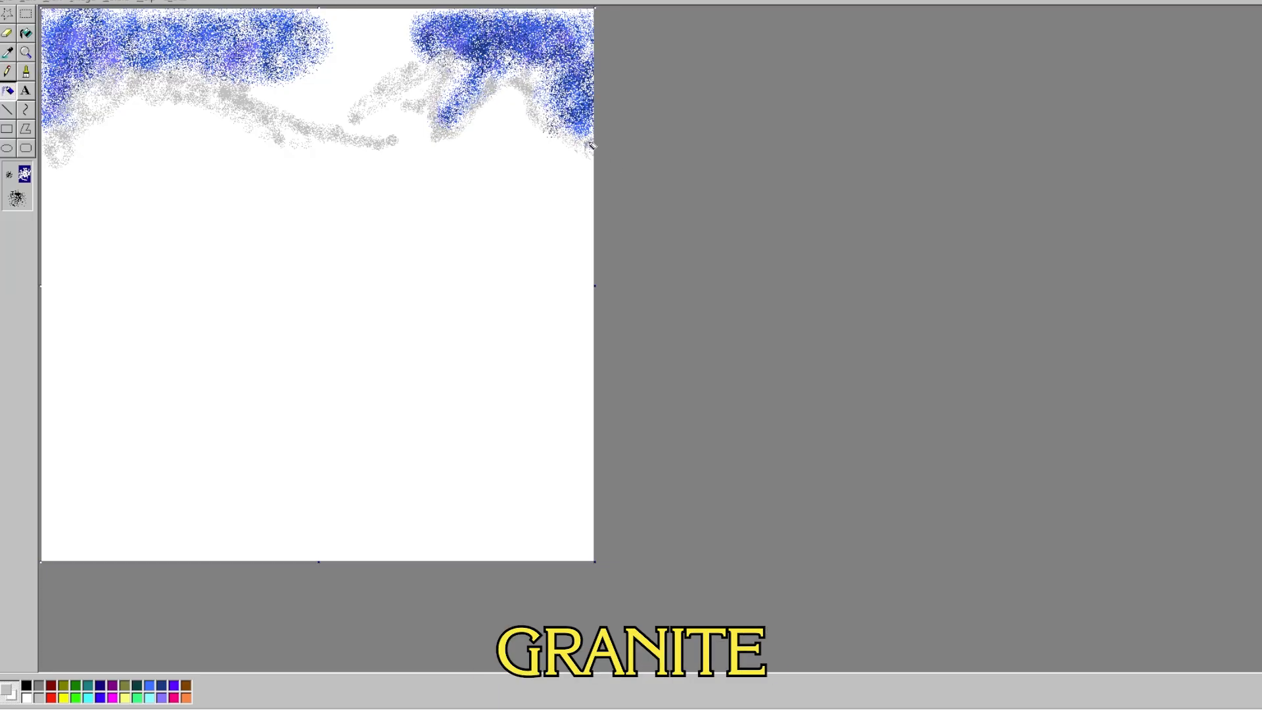
pyautogui.moveTo(235, 85)
pyautogui.mouseDown()
pyautogui.moveTo(292, 80)
pyautogui.moveTo(329, 44)
pyautogui.mouseUp()
pyautogui.moveTo(416, 11)
pyautogui.mouseDown()
pyautogui.moveTo(421, 60)
pyautogui.moveTo(430, 55)
pyautogui.mouseUp()
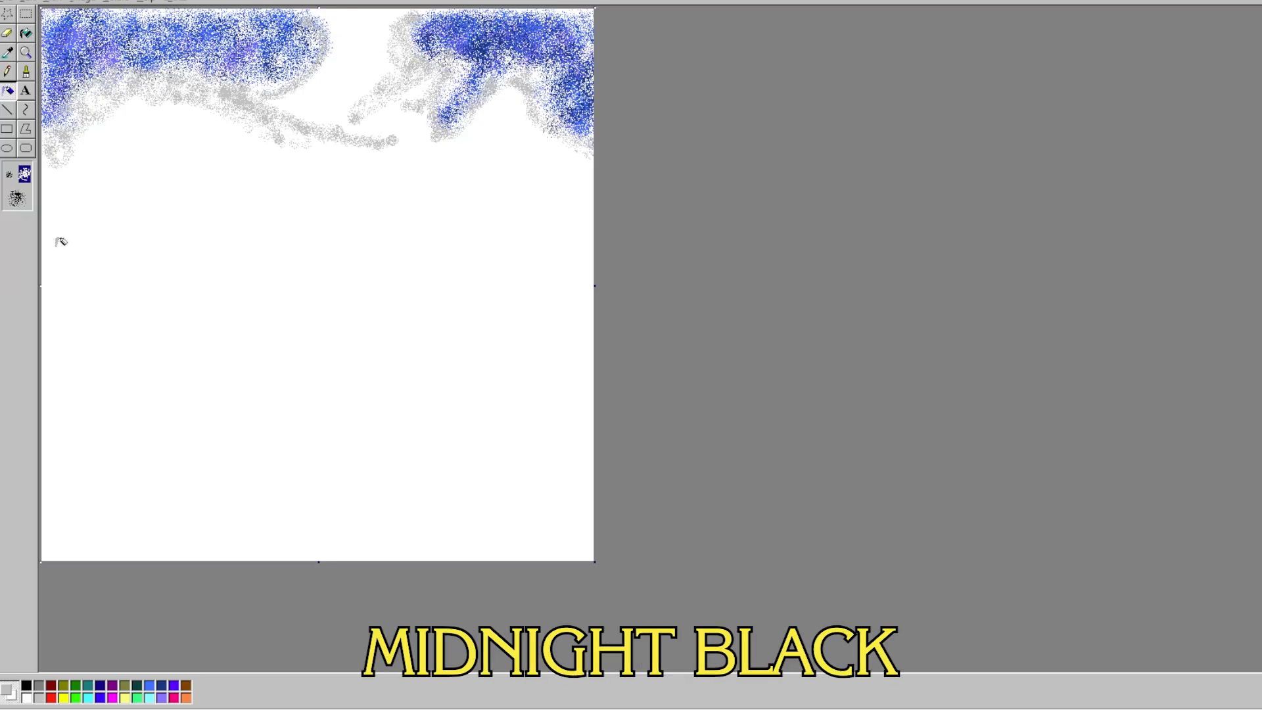
pyautogui.moveTo(73, 232)
pyautogui.mouseDown()
pyautogui.moveTo(117, 193)
pyautogui.moveTo(124, 165)
pyautogui.moveTo(96, 173)
pyautogui.moveTo(66, 225)
pyautogui.moveTo(90, 173)
pyautogui.moveTo(107, 189)
pyautogui.moveTo(116, 158)
pyautogui.moveTo(196, 172)
pyautogui.moveTo(131, 153)
pyautogui.moveTo(145, 201)
pyautogui.moveTo(227, 207)
pyautogui.moveTo(259, 190)
pyautogui.moveTo(261, 222)
pyautogui.moveTo(351, 215)
pyautogui.moveTo(321, 224)
pyautogui.moveTo(259, 195)
pyautogui.moveTo(288, 222)
pyautogui.moveTo(335, 220)
pyautogui.moveTo(198, 214)
pyautogui.moveTo(107, 157)
pyautogui.moveTo(176, 207)
pyautogui.mouseUp()
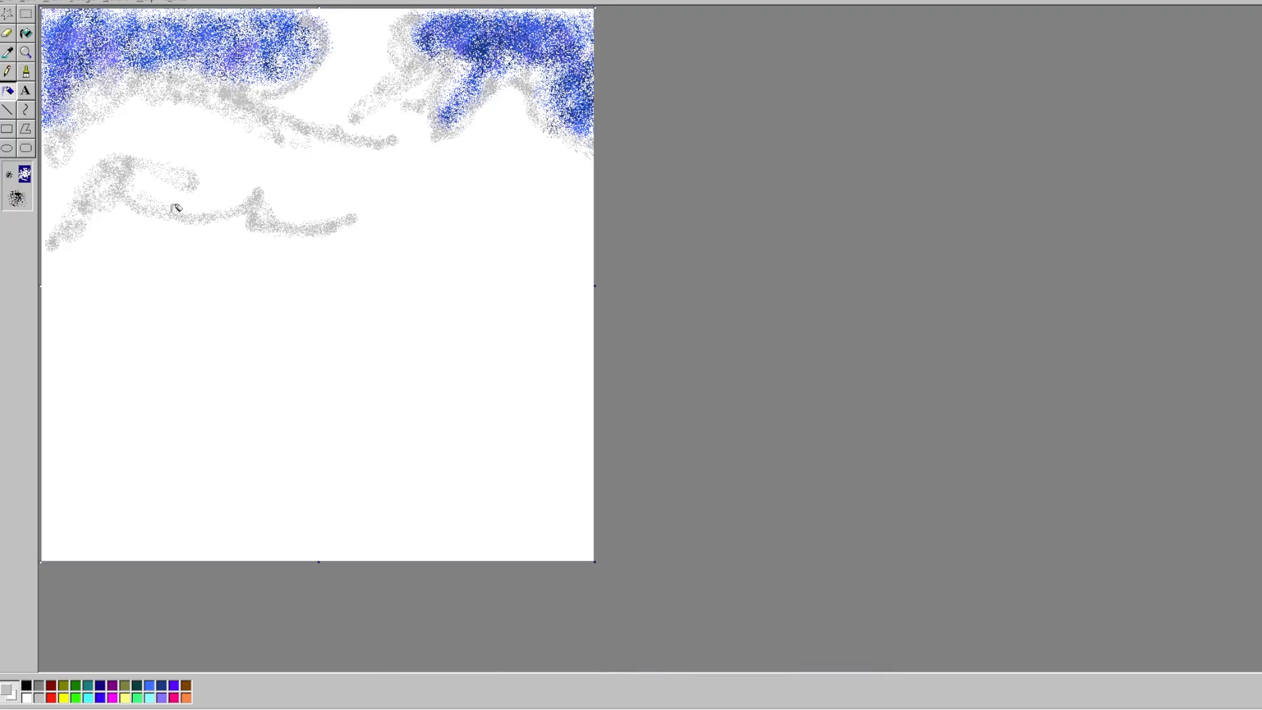
pyautogui.moveTo(375, 219)
pyautogui.mouseDown()
pyautogui.moveTo(473, 177)
pyautogui.moveTo(512, 209)
pyautogui.moveTo(612, 217)
pyautogui.moveTo(461, 183)
pyautogui.moveTo(547, 221)
pyautogui.moveTo(423, 189)
pyautogui.moveTo(343, 203)
pyautogui.moveTo(379, 210)
pyautogui.moveTo(451, 158)
pyautogui.mouseUp()
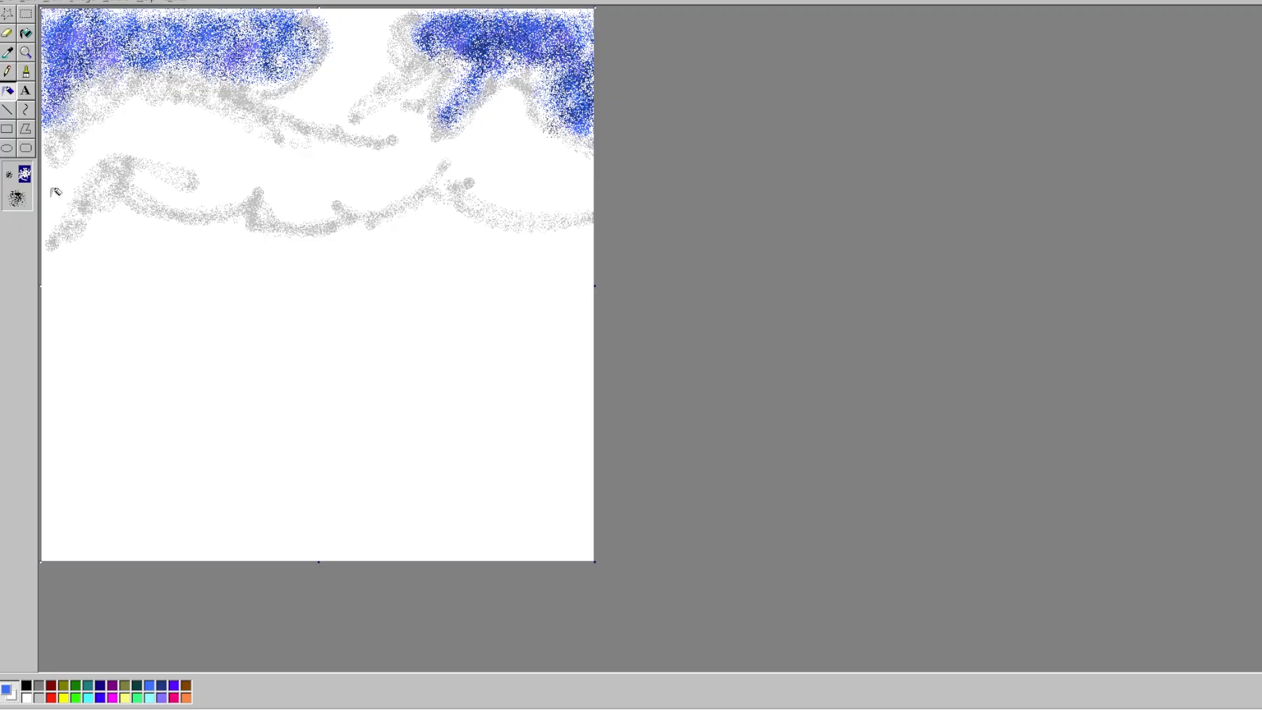
# - Airbrush scattered blue dabs between the gray cloud outlines using the largest spray size
pyautogui.click(25, 206)
pyautogui.moveTo(516, 174)
pyautogui.mouseDown()
pyautogui.moveTo(228, 163)
pyautogui.moveTo(413, 152)
pyautogui.moveTo(207, 146)
pyautogui.moveTo(76, 112)
pyautogui.moveTo(489, 54)
pyautogui.moveTo(569, 182)
pyautogui.moveTo(18, 166)
pyautogui.moveTo(6, 196)
pyautogui.moveTo(74, 172)
pyautogui.moveTo(257, 182)
pyautogui.mouseUp()
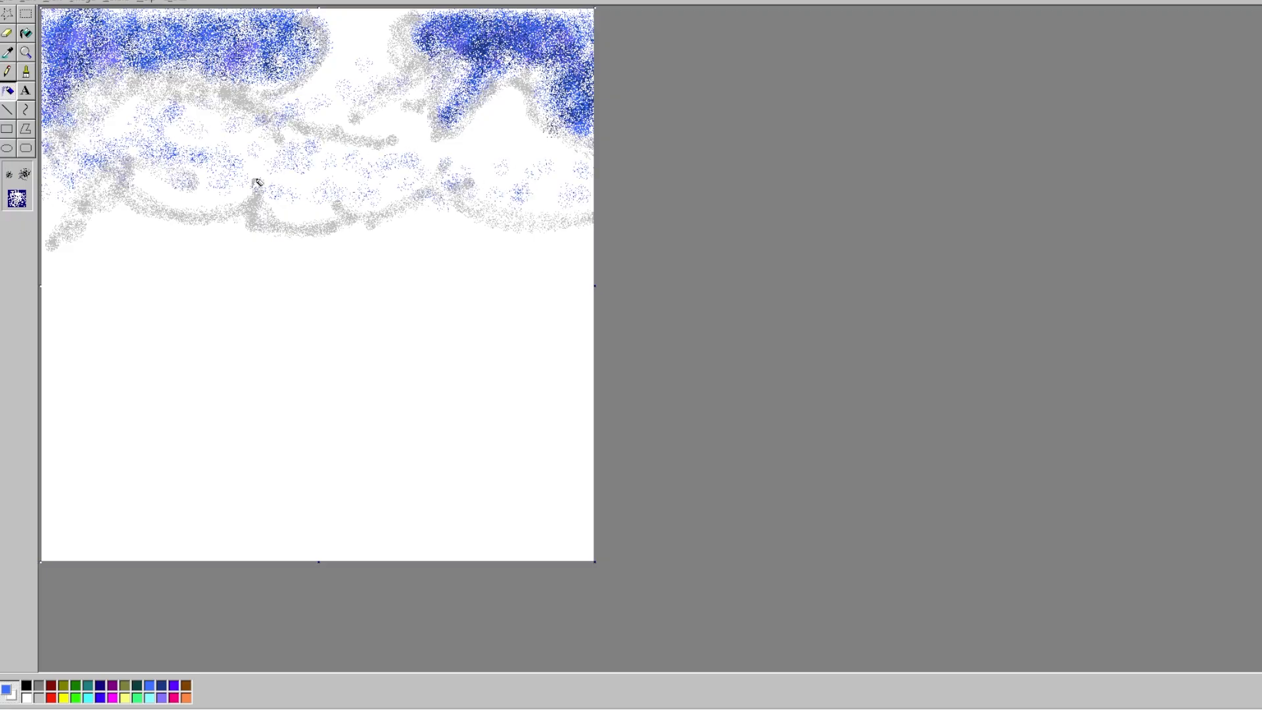
pyautogui.moveTo(408, 124)
pyautogui.mouseDown()
pyautogui.moveTo(442, 169)
pyautogui.moveTo(382, 92)
pyautogui.moveTo(299, 107)
pyautogui.moveTo(355, 18)
pyautogui.moveTo(400, 27)
pyautogui.moveTo(394, 86)
pyautogui.moveTo(425, 47)
pyautogui.moveTo(360, 162)
pyautogui.moveTo(548, 146)
pyautogui.mouseUp()
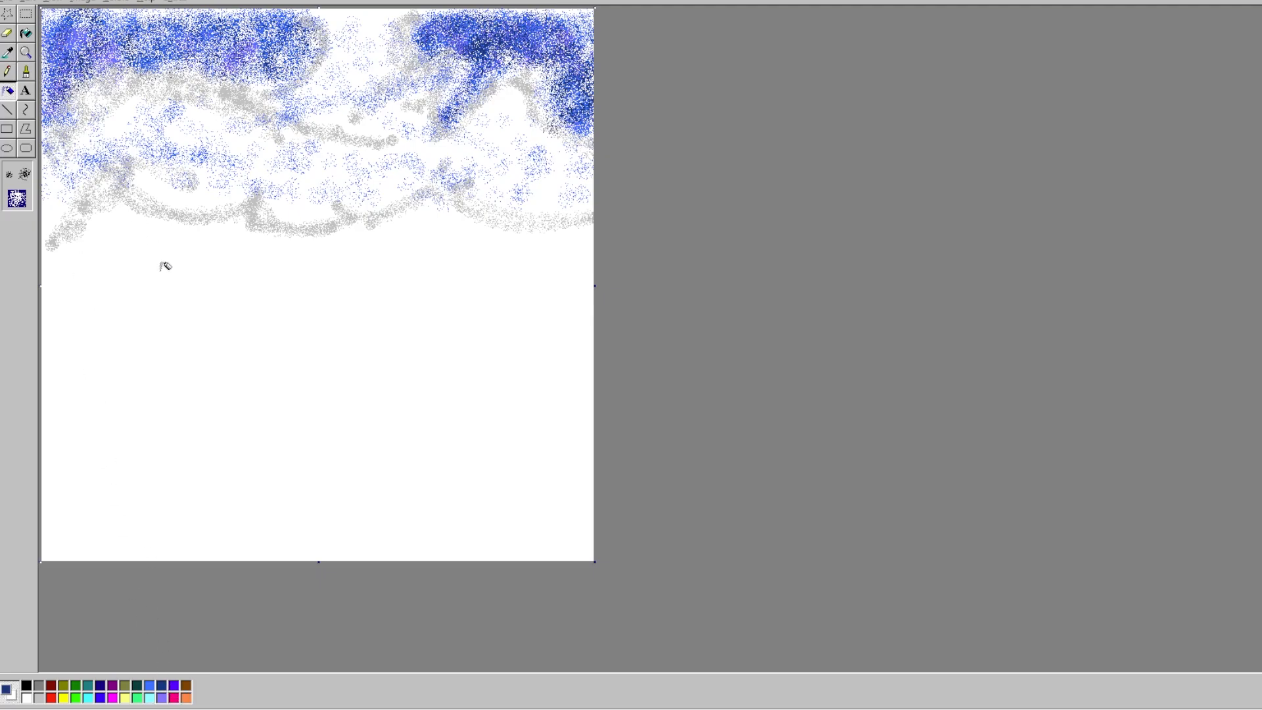
# - Airbrush a wide navy band across the middle of the canvas and blend dark gray over it and its upper edge
pyautogui.moveTo(83, 379)
pyautogui.mouseDown()
pyautogui.moveTo(39, 429)
pyautogui.moveTo(101, 411)
pyautogui.moveTo(121, 364)
pyautogui.moveTo(84, 364)
pyautogui.moveTo(73, 386)
pyautogui.moveTo(134, 384)
pyautogui.moveTo(218, 346)
pyautogui.moveTo(163, 336)
pyautogui.moveTo(208, 367)
pyautogui.moveTo(302, 337)
pyautogui.moveTo(287, 322)
pyautogui.moveTo(262, 327)
pyautogui.moveTo(304, 355)
pyautogui.moveTo(394, 359)
pyautogui.moveTo(428, 339)
pyautogui.moveTo(290, 327)
pyautogui.moveTo(315, 345)
pyautogui.moveTo(409, 354)
pyautogui.moveTo(467, 318)
pyautogui.moveTo(465, 305)
pyautogui.moveTo(442, 321)
pyautogui.moveTo(464, 362)
pyautogui.moveTo(560, 353)
pyautogui.moveTo(583, 334)
pyautogui.moveTo(537, 332)
pyautogui.moveTo(493, 310)
pyautogui.moveTo(483, 334)
pyautogui.moveTo(584, 356)
pyautogui.moveTo(473, 362)
pyautogui.moveTo(491, 374)
pyautogui.moveTo(447, 309)
pyautogui.moveTo(343, 316)
pyautogui.moveTo(320, 365)
pyautogui.moveTo(290, 326)
pyautogui.moveTo(177, 308)
pyautogui.moveTo(90, 313)
pyautogui.moveTo(81, 301)
pyautogui.moveTo(47, 329)
pyautogui.moveTo(81, 344)
pyautogui.moveTo(142, 317)
pyautogui.moveTo(131, 283)
pyautogui.moveTo(80, 285)
pyautogui.moveTo(159, 322)
pyautogui.moveTo(151, 283)
pyautogui.moveTo(45, 273)
pyautogui.moveTo(30, 295)
pyautogui.moveTo(47, 300)
pyautogui.moveTo(162, 287)
pyautogui.moveTo(173, 254)
pyautogui.moveTo(172, 300)
pyautogui.moveTo(193, 324)
pyautogui.moveTo(280, 299)
pyautogui.moveTo(296, 273)
pyautogui.moveTo(269, 259)
pyautogui.moveTo(223, 292)
pyautogui.moveTo(374, 287)
pyautogui.moveTo(381, 276)
pyautogui.moveTo(308, 261)
pyautogui.moveTo(369, 297)
pyautogui.moveTo(434, 276)
pyautogui.moveTo(568, 299)
pyautogui.moveTo(572, 272)
pyautogui.moveTo(499, 251)
pyautogui.moveTo(572, 276)
pyautogui.moveTo(303, 313)
pyautogui.moveTo(224, 295)
pyautogui.moveTo(72, 368)
pyautogui.moveTo(273, 322)
pyautogui.moveTo(293, 376)
pyautogui.mouseUp()
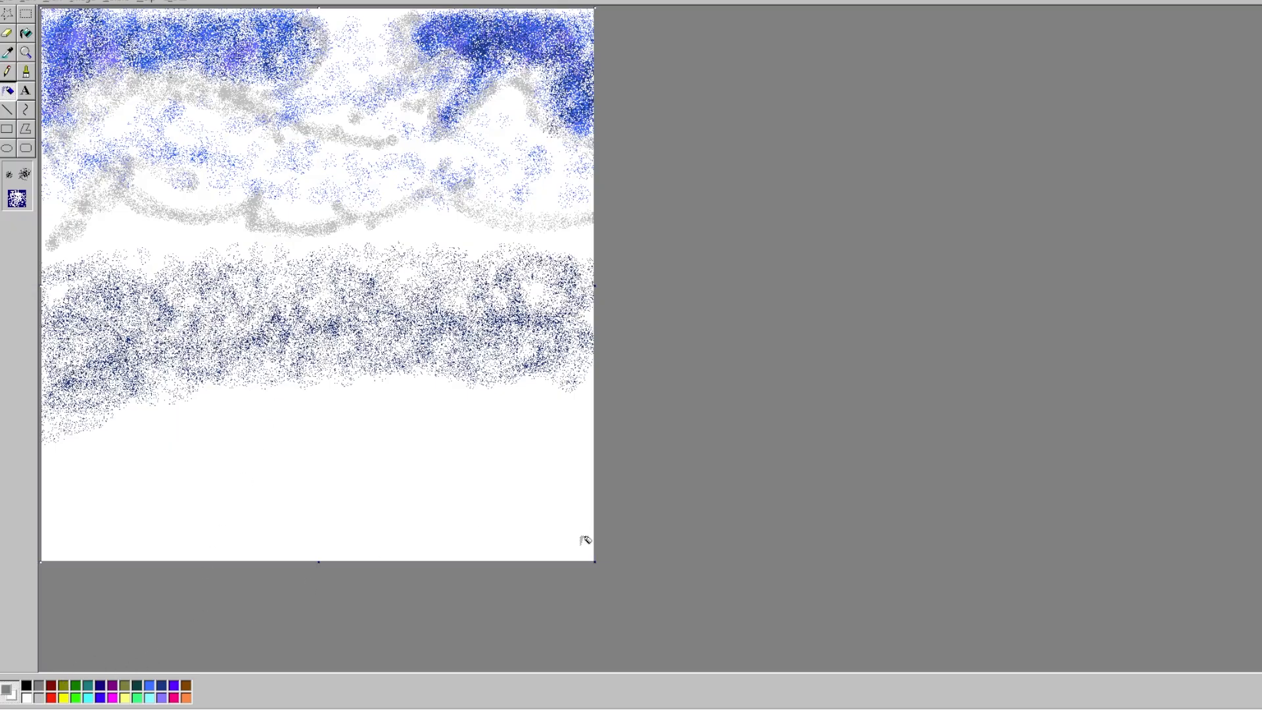
pyautogui.moveTo(157, 336)
pyautogui.mouseDown()
pyautogui.moveTo(72, 395)
pyautogui.moveTo(105, 312)
pyautogui.moveTo(52, 260)
pyautogui.moveTo(177, 279)
pyautogui.moveTo(151, 263)
pyautogui.moveTo(395, 237)
pyautogui.moveTo(569, 263)
pyautogui.moveTo(523, 245)
pyautogui.moveTo(304, 254)
pyautogui.moveTo(71, 213)
pyautogui.moveTo(13, 290)
pyautogui.moveTo(243, 330)
pyautogui.moveTo(381, 284)
pyautogui.moveTo(483, 340)
pyautogui.mouseUp()
pyautogui.moveTo(574, 253)
pyautogui.mouseDown()
pyautogui.moveTo(600, 274)
pyautogui.moveTo(506, 246)
pyautogui.mouseUp()
pyautogui.moveTo(76, 341); pyautogui.dragTo(89, 346)
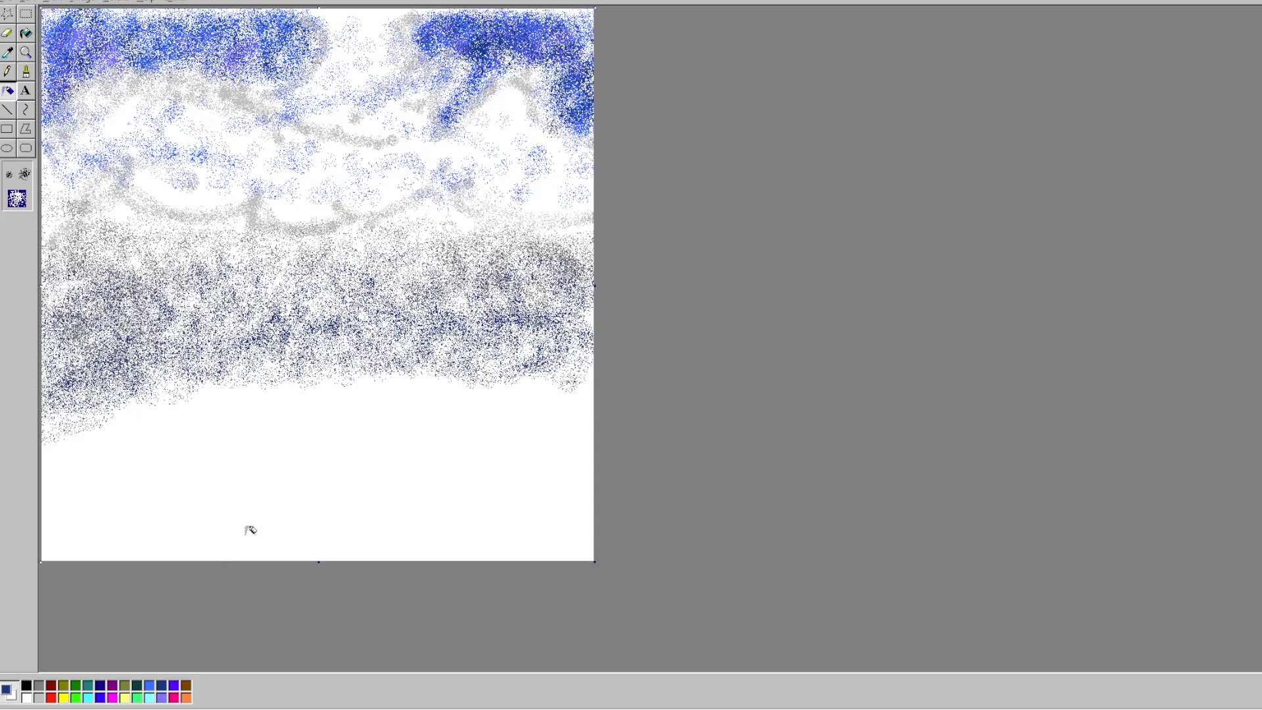
# - Airbrush two navy streaks from the middle band down to the canvas bottom, with the right one curving outward
pyautogui.moveTo(271, 515)
pyautogui.mouseDown()
pyautogui.moveTo(218, 516)
pyautogui.moveTo(237, 531)
pyautogui.moveTo(213, 367)
pyautogui.moveTo(197, 397)
pyautogui.moveTo(267, 552)
pyautogui.mouseUp()
pyautogui.moveTo(321, 412)
pyautogui.mouseDown()
pyautogui.moveTo(310, 409)
pyautogui.moveTo(334, 369)
pyautogui.moveTo(358, 434)
pyautogui.moveTo(414, 510)
pyautogui.moveTo(498, 535)
pyautogui.moveTo(394, 506)
pyautogui.moveTo(446, 532)
pyautogui.moveTo(408, 519)
pyautogui.moveTo(325, 437)
pyautogui.moveTo(299, 381)
pyautogui.moveTo(315, 388)
pyautogui.mouseUp()
pyautogui.moveTo(187, 377)
pyautogui.mouseDown()
pyautogui.moveTo(178, 447)
pyautogui.moveTo(208, 462)
pyautogui.moveTo(217, 509)
pyautogui.moveTo(246, 549)
pyautogui.moveTo(188, 460)
pyautogui.moveTo(194, 388)
pyautogui.mouseUp()
pyautogui.moveTo(321, 369)
pyautogui.mouseDown()
pyautogui.moveTo(295, 411)
pyautogui.moveTo(332, 460)
pyautogui.moveTo(496, 516)
pyautogui.moveTo(505, 541)
pyautogui.moveTo(389, 489)
pyautogui.moveTo(312, 424)
pyautogui.mouseUp()
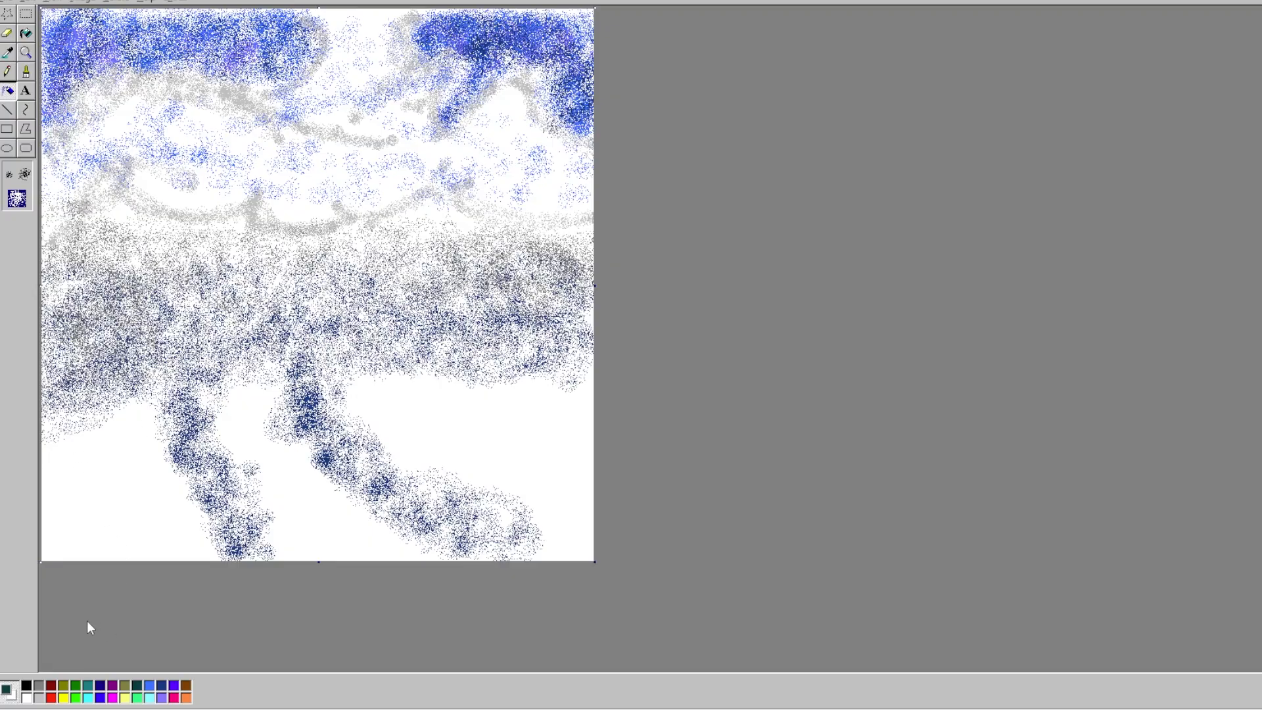
# - Airbrush dark green distant tree lines on both sides of the middle band using the medium spray size, leaving a central gap
pyautogui.click(25, 174)
pyautogui.moveTo(368, 259)
pyautogui.mouseDown()
pyautogui.moveTo(360, 289)
pyautogui.moveTo(372, 253)
pyautogui.moveTo(387, 262)
pyautogui.moveTo(401, 198)
pyautogui.moveTo(403, 273)
pyautogui.moveTo(425, 241)
pyautogui.moveTo(449, 264)
pyautogui.moveTo(454, 214)
pyautogui.moveTo(445, 263)
pyautogui.moveTo(463, 231)
pyautogui.moveTo(472, 273)
pyautogui.moveTo(501, 207)
pyautogui.moveTo(495, 255)
pyautogui.moveTo(515, 242)
pyautogui.moveTo(533, 256)
pyautogui.moveTo(544, 197)
pyautogui.moveTo(557, 258)
pyautogui.moveTo(579, 227)
pyautogui.moveTo(589, 271)
pyautogui.mouseUp()
pyautogui.moveTo(347, 322)
pyautogui.mouseDown()
pyautogui.moveTo(321, 311)
pyautogui.moveTo(330, 262)
pyautogui.moveTo(414, 276)
pyautogui.moveTo(394, 289)
pyautogui.moveTo(329, 263)
pyautogui.moveTo(338, 231)
pyautogui.moveTo(301, 290)
pyautogui.moveTo(361, 228)
pyautogui.mouseUp()
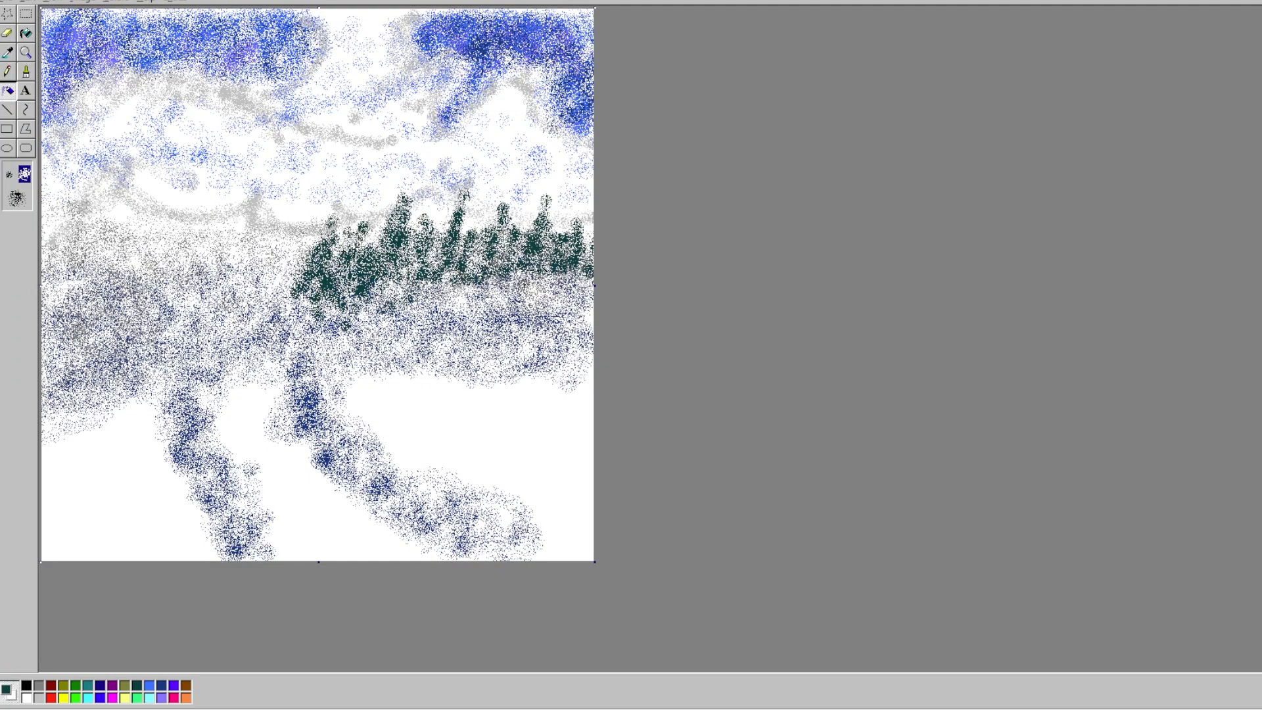
pyautogui.moveTo(73, 315)
pyautogui.mouseDown()
pyautogui.moveTo(56, 303)
pyautogui.moveTo(73, 240)
pyautogui.moveTo(103, 228)
pyautogui.moveTo(88, 253)
pyautogui.moveTo(82, 217)
pyautogui.moveTo(59, 286)
pyautogui.mouseUp()
pyautogui.moveTo(70, 209)
pyautogui.mouseDown()
pyautogui.moveTo(49, 290)
pyautogui.moveTo(117, 243)
pyautogui.moveTo(109, 220)
pyautogui.moveTo(89, 279)
pyautogui.moveTo(88, 203)
pyautogui.moveTo(85, 276)
pyautogui.moveTo(96, 243)
pyautogui.moveTo(130, 264)
pyautogui.moveTo(146, 227)
pyautogui.moveTo(150, 266)
pyautogui.moveTo(174, 267)
pyautogui.moveTo(184, 240)
pyautogui.moveTo(174, 272)
pyautogui.moveTo(197, 220)
pyautogui.moveTo(209, 270)
pyautogui.moveTo(221, 246)
pyautogui.moveTo(210, 276)
pyautogui.moveTo(175, 266)
pyautogui.moveTo(173, 224)
pyautogui.moveTo(141, 270)
pyautogui.moveTo(118, 210)
pyautogui.moveTo(103, 253)
pyautogui.moveTo(56, 227)
pyautogui.moveTo(51, 267)
pyautogui.mouseUp()
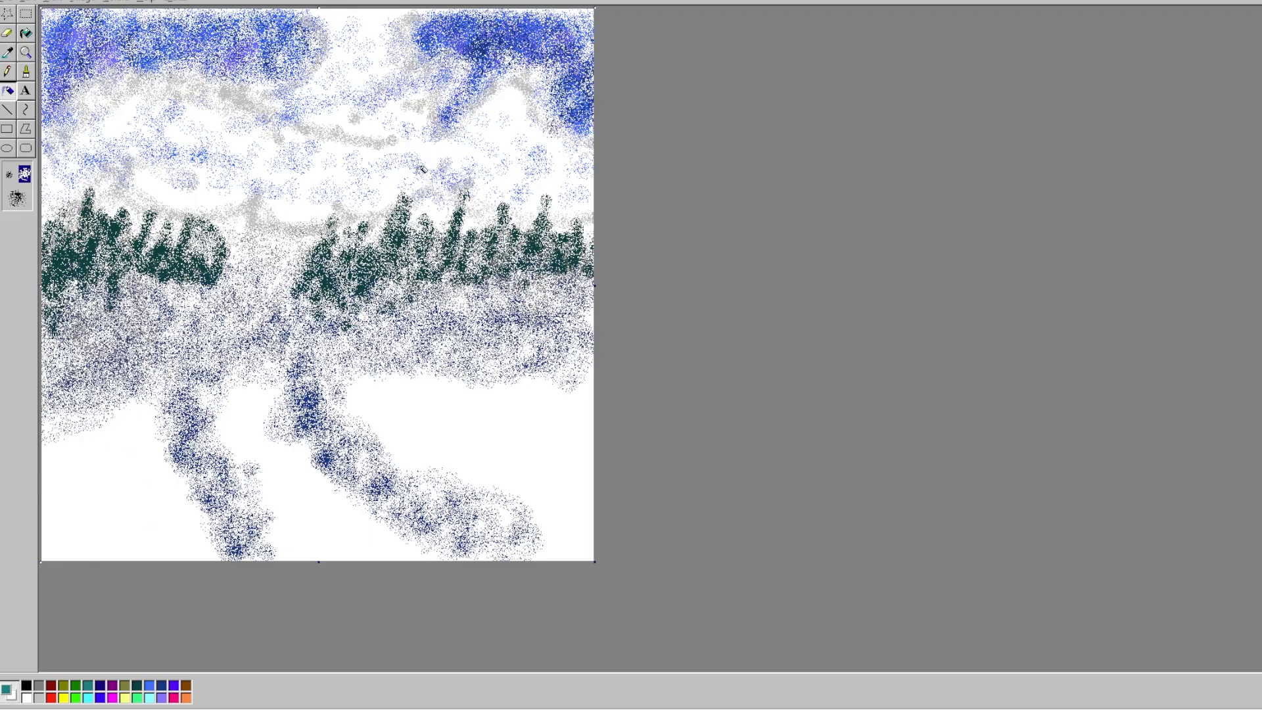
# - Airbrush tall teal evergreens in front of the dark tree lines, three on the right and two on the left
pyautogui.moveTo(428, 157); pyautogui.dragTo(416, 305)
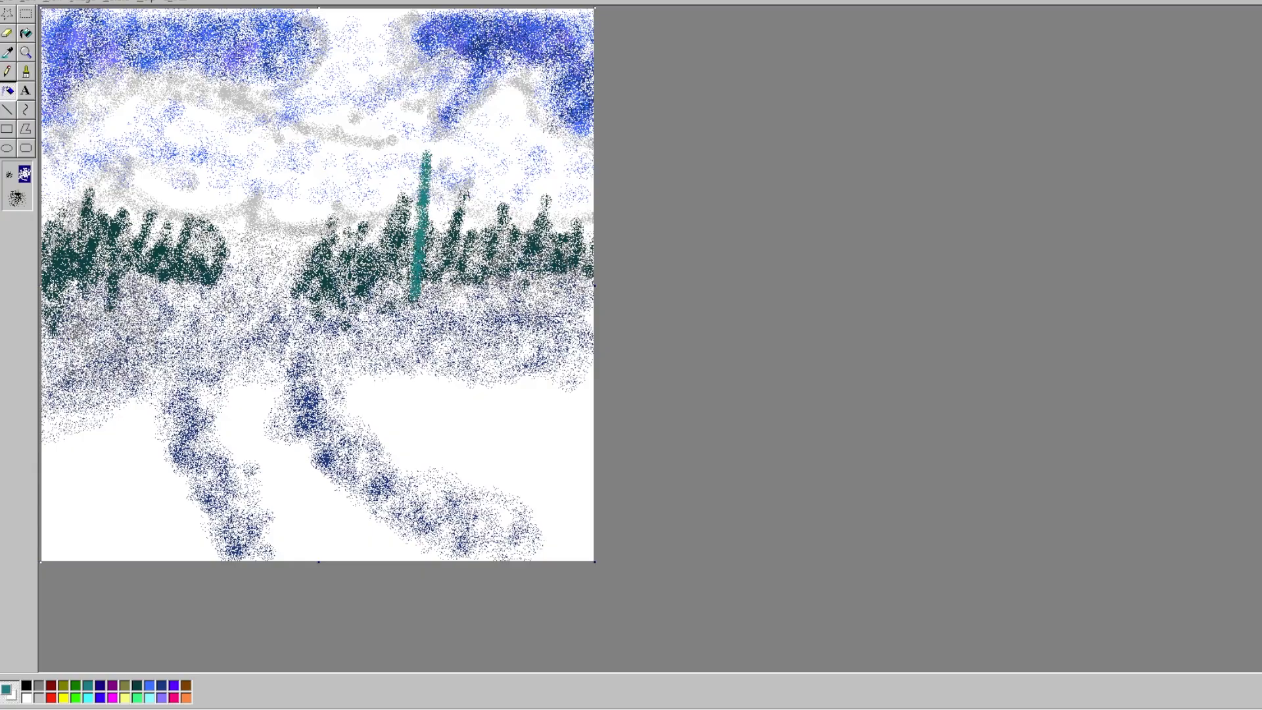
pyautogui.moveTo(483, 158)
pyautogui.mouseDown()
pyautogui.moveTo(457, 304)
pyautogui.moveTo(476, 184)
pyautogui.moveTo(531, 234)
pyautogui.moveTo(544, 167)
pyautogui.moveTo(534, 319)
pyautogui.mouseUp()
pyautogui.moveTo(431, 184)
pyautogui.mouseDown()
pyautogui.moveTo(418, 209)
pyautogui.moveTo(440, 205)
pyautogui.moveTo(426, 251)
pyautogui.moveTo(405, 262)
pyautogui.moveTo(416, 276)
pyautogui.moveTo(456, 268)
pyautogui.moveTo(406, 198)
pyautogui.moveTo(429, 179)
pyautogui.moveTo(425, 139)
pyautogui.moveTo(437, 197)
pyautogui.moveTo(411, 212)
pyautogui.moveTo(400, 244)
pyautogui.moveTo(410, 280)
pyautogui.moveTo(457, 290)
pyautogui.moveTo(475, 268)
pyautogui.moveTo(465, 245)
pyautogui.moveTo(481, 222)
pyautogui.moveTo(455, 203)
pyautogui.moveTo(483, 160)
pyautogui.mouseUp()
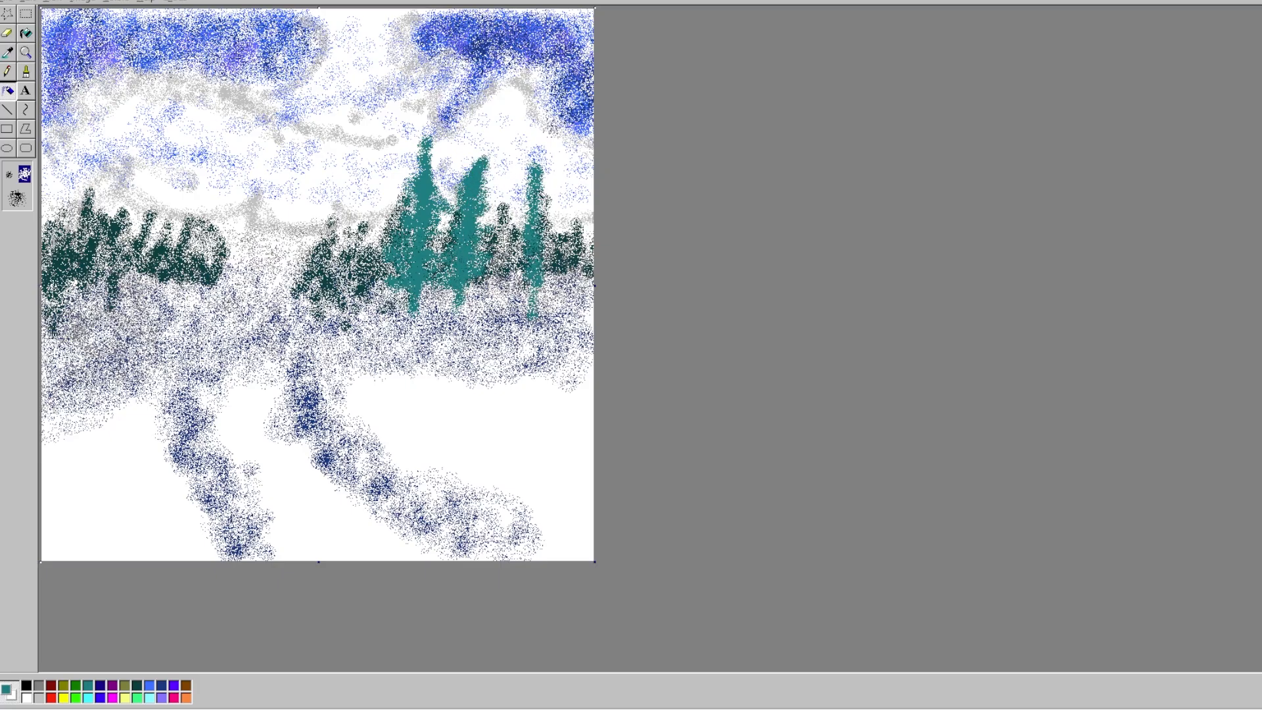
pyautogui.moveTo(542, 196)
pyautogui.mouseDown()
pyautogui.moveTo(560, 177)
pyautogui.moveTo(528, 173)
pyautogui.moveTo(557, 142)
pyautogui.moveTo(546, 111)
pyautogui.moveTo(541, 152)
pyautogui.moveTo(527, 157)
pyautogui.moveTo(546, 177)
pyautogui.moveTo(536, 207)
pyautogui.moveTo(555, 217)
pyautogui.moveTo(547, 225)
pyautogui.moveTo(530, 210)
pyautogui.moveTo(522, 225)
pyautogui.moveTo(533, 268)
pyautogui.moveTo(560, 261)
pyautogui.moveTo(537, 212)
pyautogui.moveTo(517, 217)
pyautogui.moveTo(522, 237)
pyautogui.moveTo(498, 260)
pyautogui.moveTo(536, 286)
pyautogui.mouseUp()
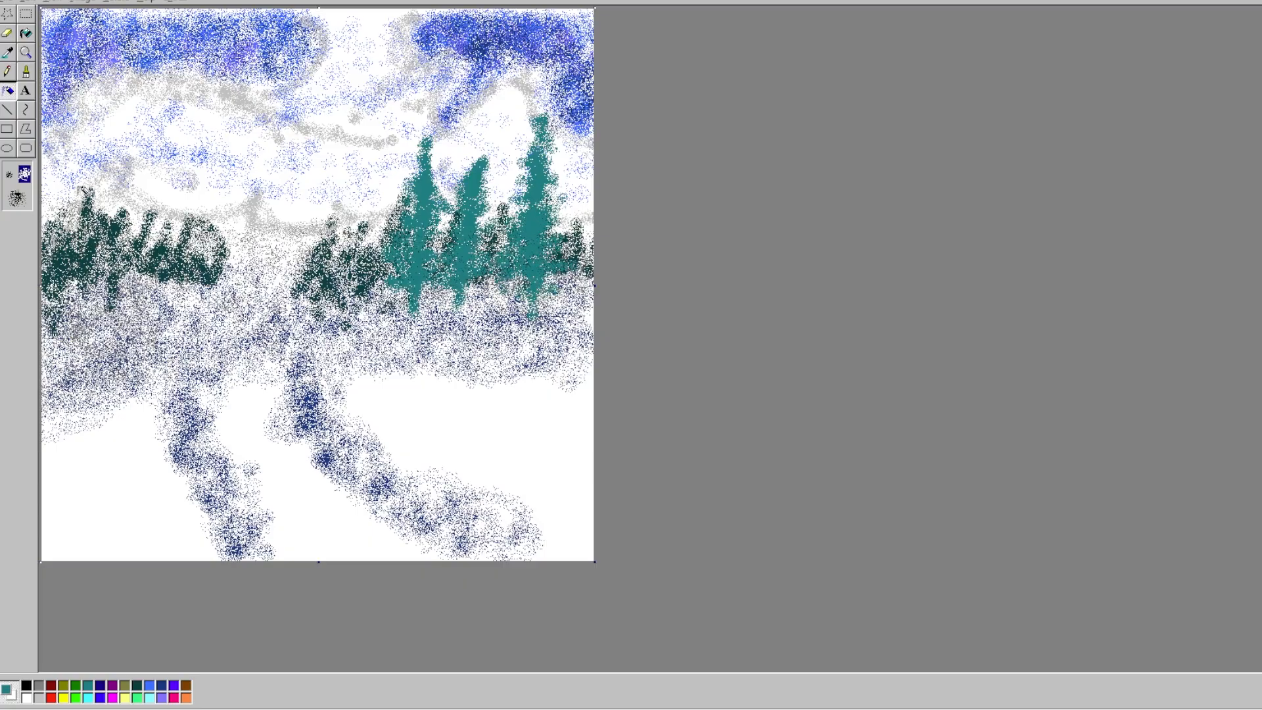
pyautogui.moveTo(83, 190)
pyautogui.mouseDown()
pyautogui.moveTo(73, 246)
pyautogui.moveTo(76, 168)
pyautogui.moveTo(86, 309)
pyautogui.moveTo(82, 187)
pyautogui.moveTo(84, 319)
pyautogui.moveTo(79, 217)
pyautogui.moveTo(78, 338)
pyautogui.moveTo(80, 322)
pyautogui.moveTo(58, 325)
pyautogui.moveTo(112, 298)
pyautogui.moveTo(81, 304)
pyautogui.moveTo(80, 184)
pyautogui.moveTo(63, 201)
pyautogui.moveTo(76, 220)
pyautogui.moveTo(56, 250)
pyautogui.moveTo(81, 245)
pyautogui.moveTo(57, 279)
pyautogui.moveTo(98, 273)
pyautogui.moveTo(104, 299)
pyautogui.moveTo(82, 323)
pyautogui.mouseUp()
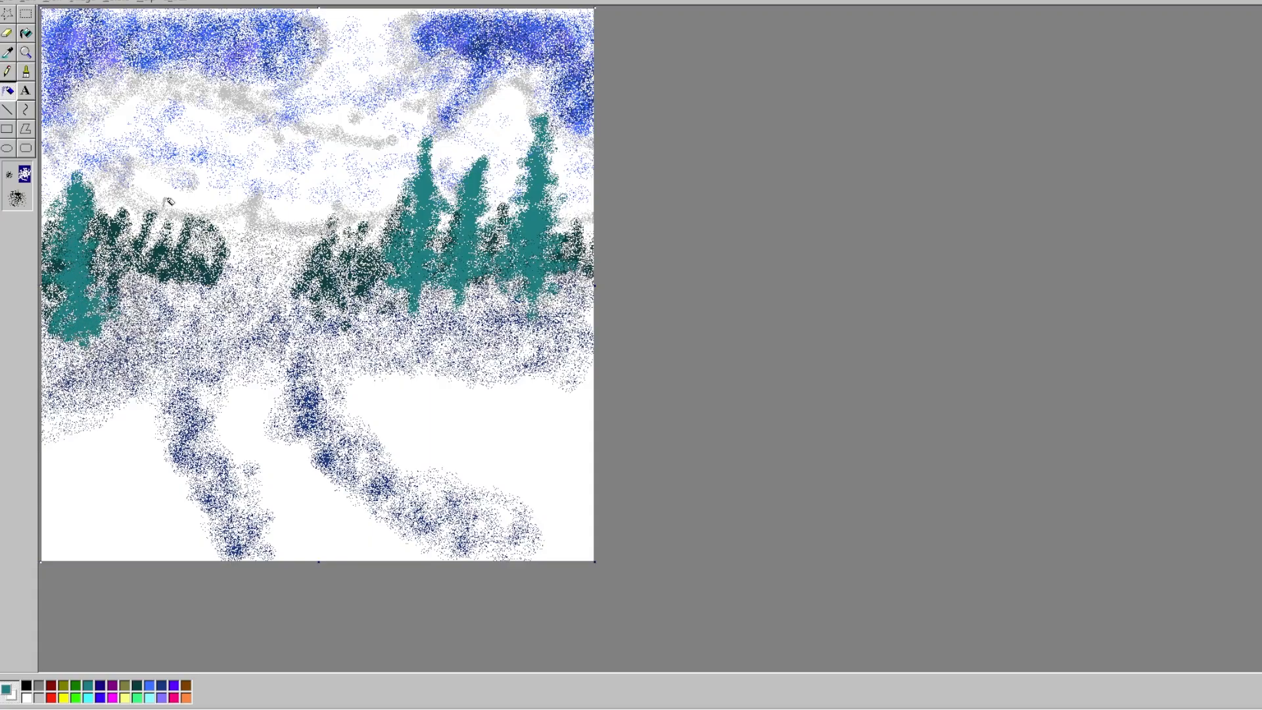
pyautogui.moveTo(169, 202)
pyautogui.mouseDown()
pyautogui.moveTo(142, 319)
pyautogui.moveTo(157, 214)
pyautogui.moveTo(140, 308)
pyautogui.moveTo(148, 284)
pyautogui.moveTo(158, 294)
pyautogui.moveTo(144, 234)
pyautogui.moveTo(156, 306)
pyautogui.moveTo(181, 299)
pyautogui.mouseUp()
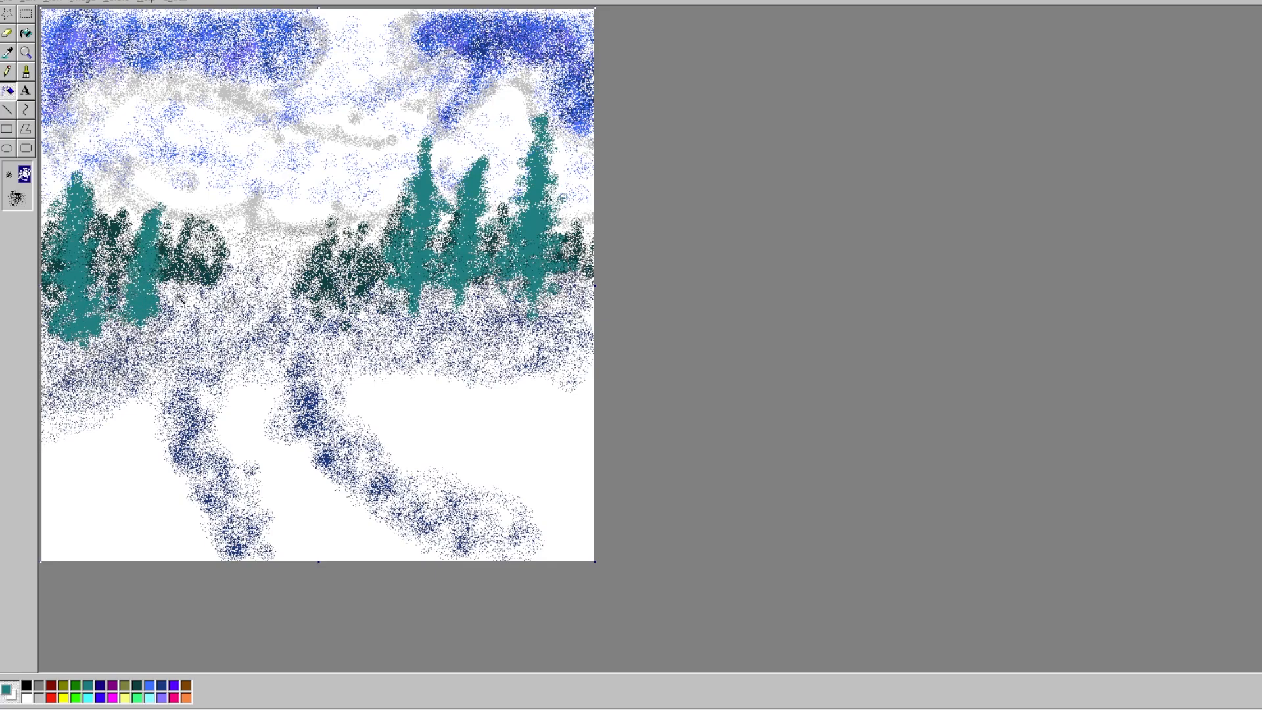
# - Airbrush teal ground growth along the base of the evergreens on both sides
pyautogui.moveTo(368, 308); pyautogui.dragTo(568, 299)
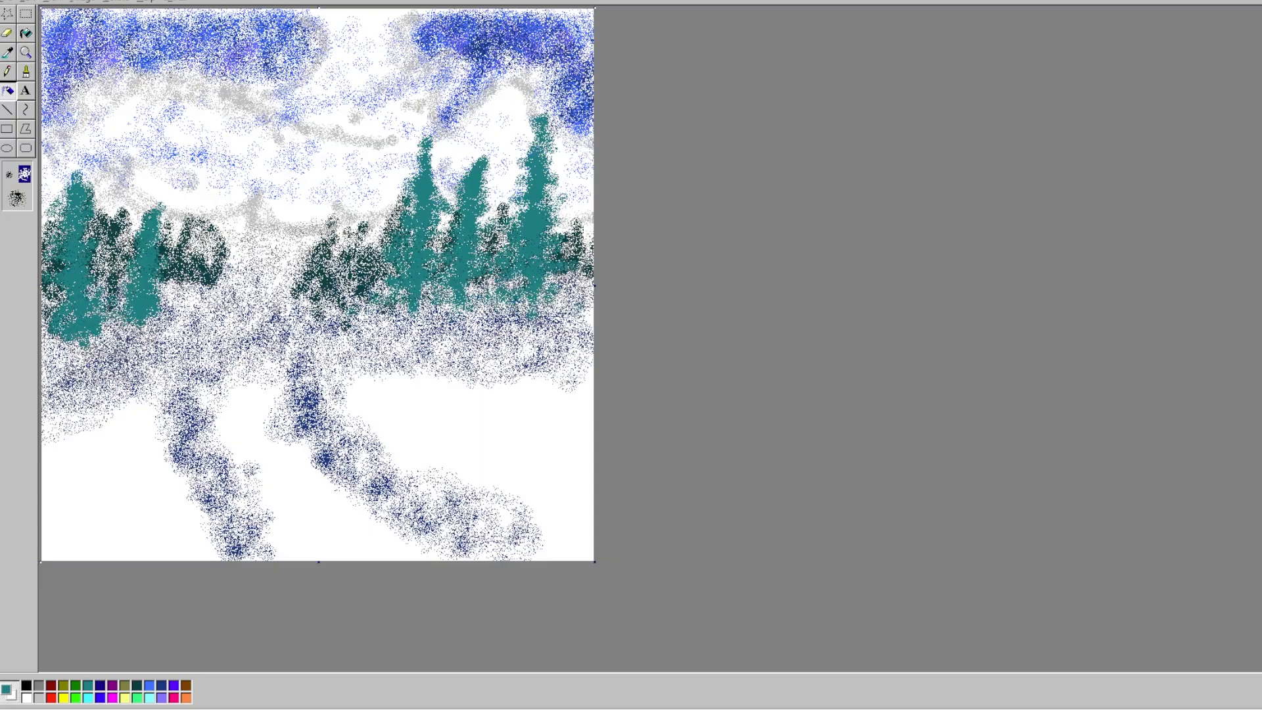
pyautogui.moveTo(88, 340); pyautogui.dragTo(146, 315)
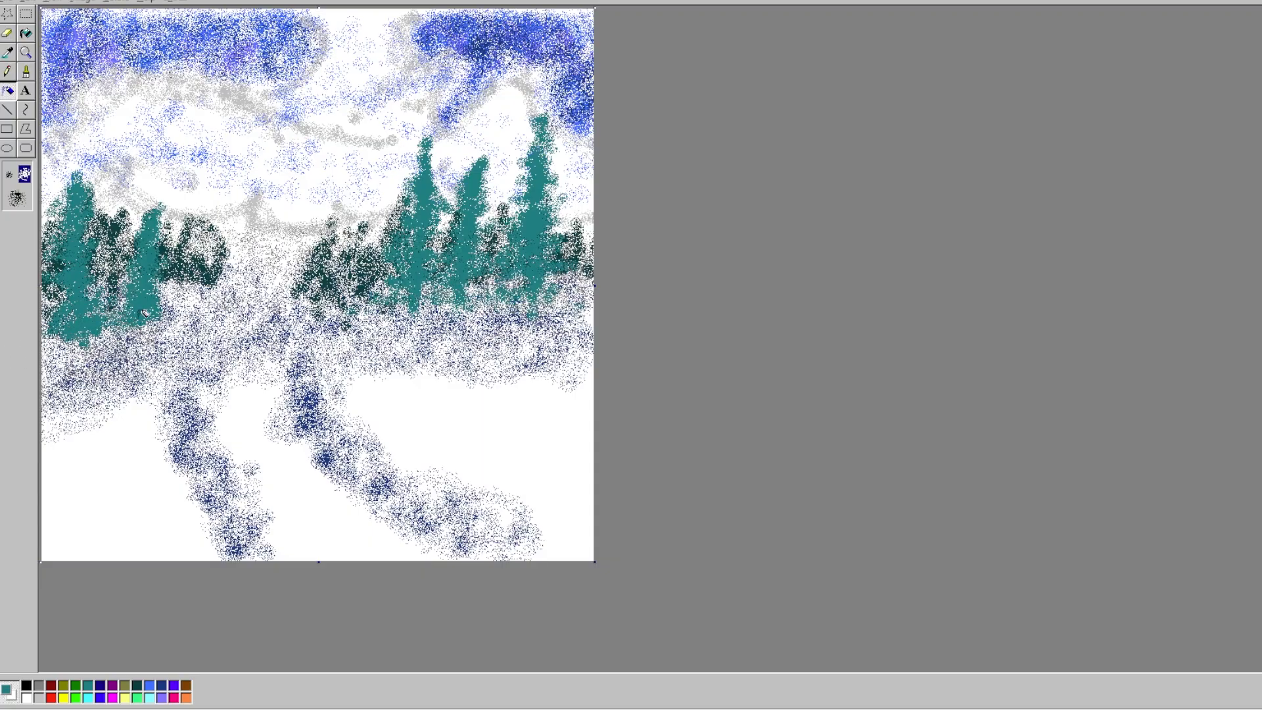
pyautogui.moveTo(467, 294)
pyautogui.mouseDown()
pyautogui.moveTo(371, 298)
pyautogui.moveTo(437, 300)
pyautogui.moveTo(467, 282)
pyautogui.moveTo(560, 292)
pyautogui.moveTo(464, 283)
pyautogui.moveTo(353, 298)
pyautogui.moveTo(566, 289)
pyautogui.mouseUp()
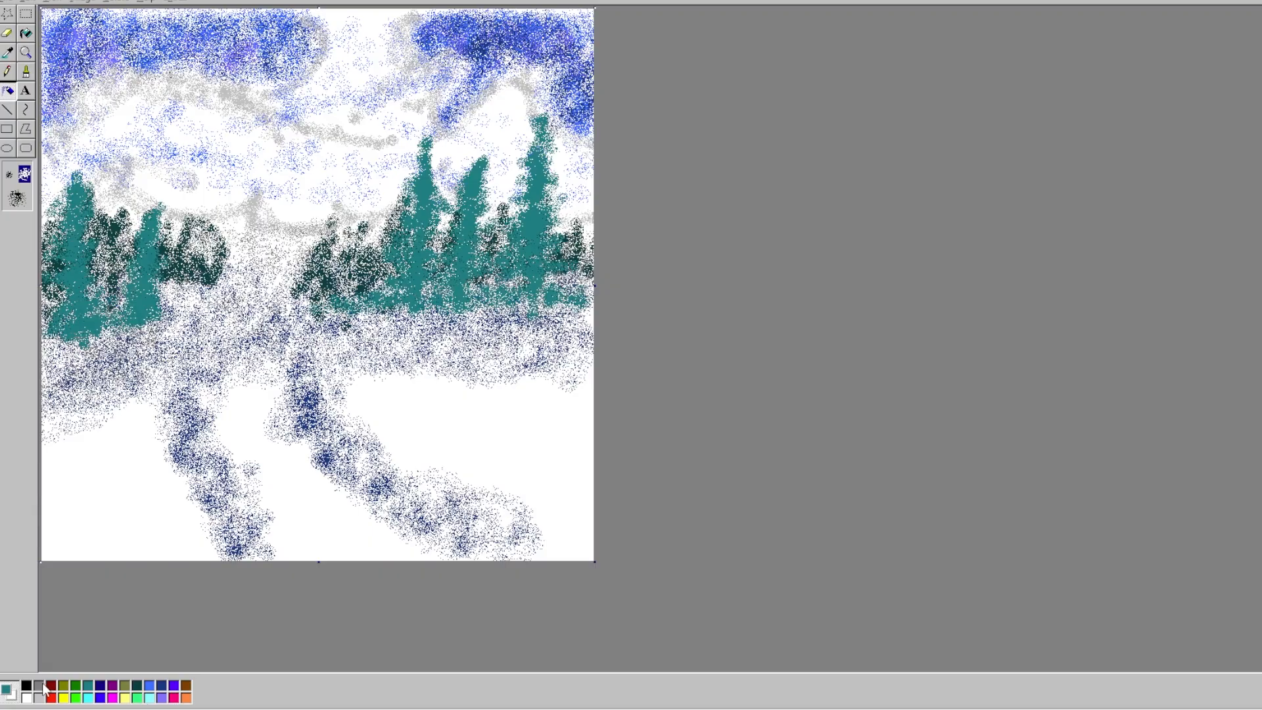
# - Brush several dark gray curved lines from the central gap to the canvas's right edge using a medium backslash-shaped tip
pyautogui.click(27, 71)
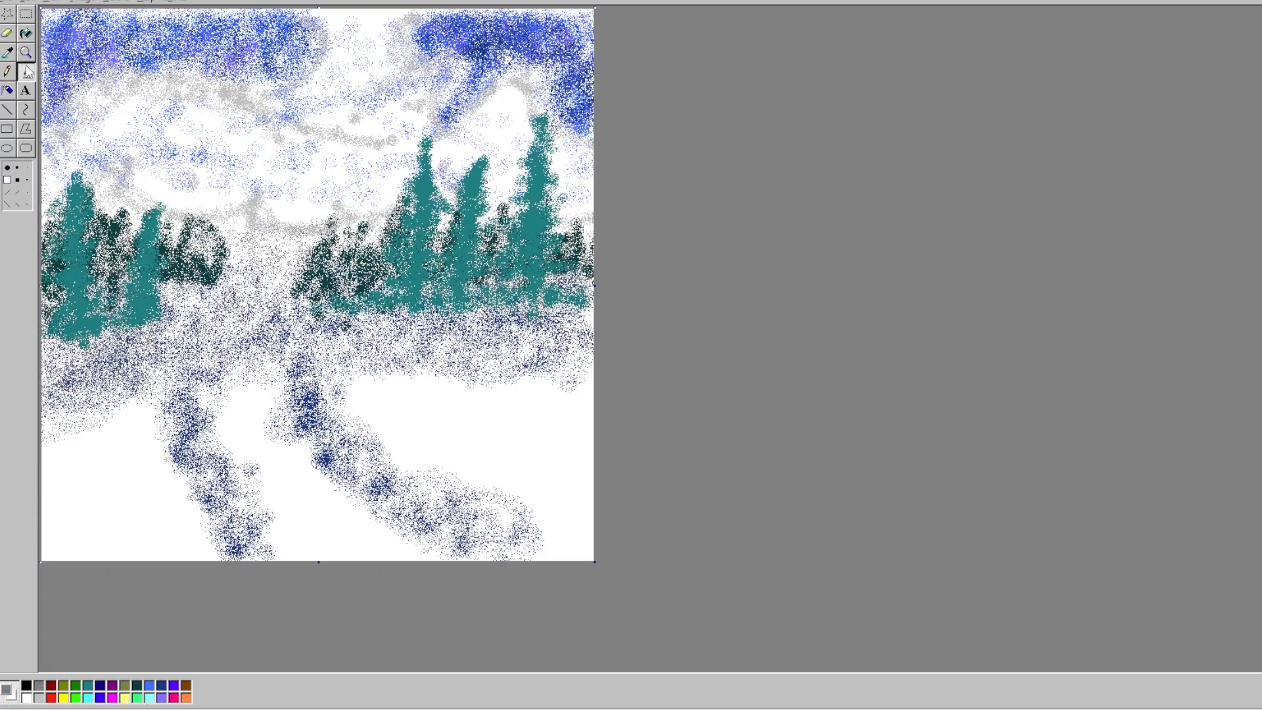
pyautogui.click(17, 204)
pyautogui.moveTo(379, 433)
pyautogui.mouseDown()
pyautogui.moveTo(502, 474)
pyautogui.moveTo(600, 478)
pyautogui.mouseUp()
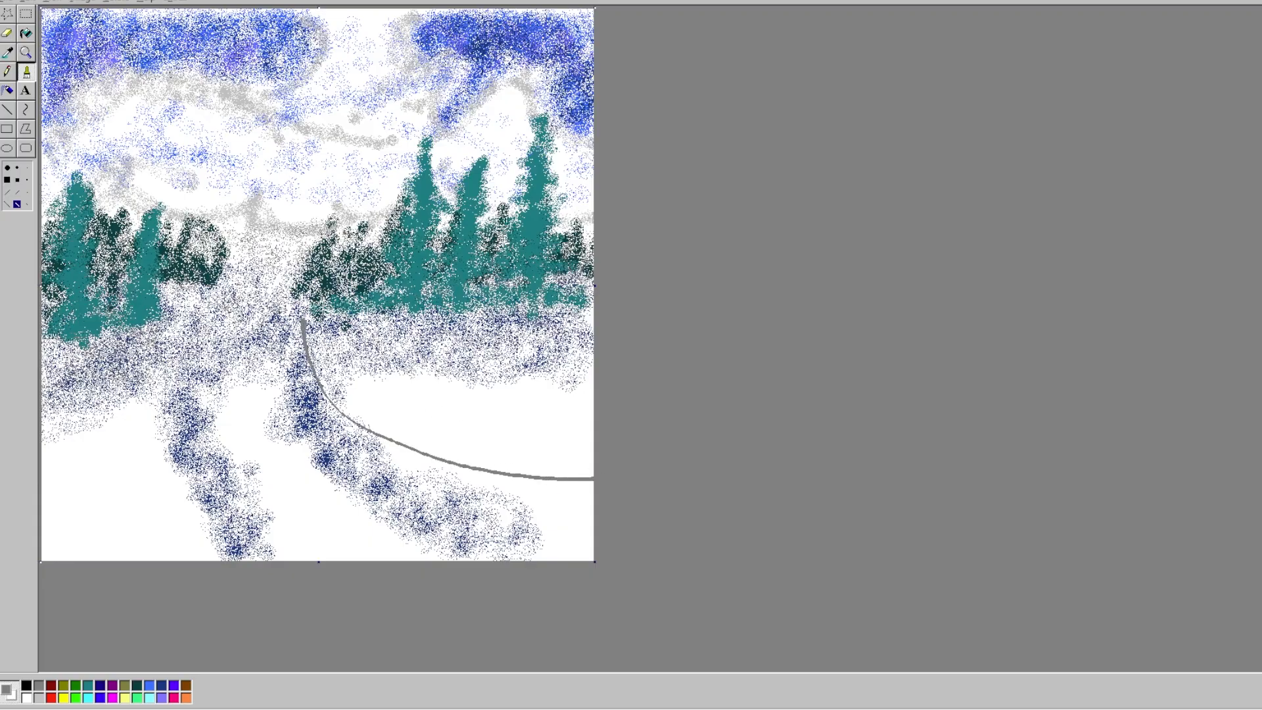
pyautogui.moveTo(419, 464)
pyautogui.mouseDown()
pyautogui.moveTo(464, 487)
pyautogui.moveTo(565, 497)
pyautogui.moveTo(603, 484)
pyautogui.mouseUp()
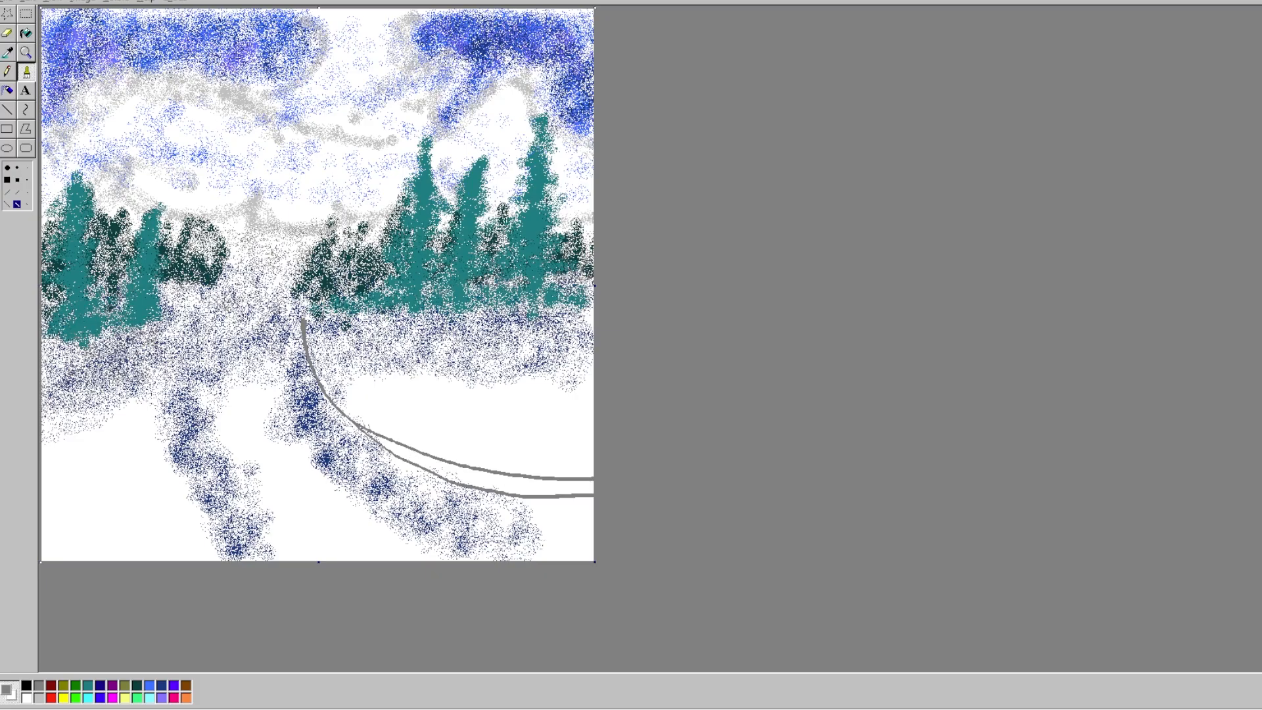
pyautogui.moveTo(339, 418)
pyautogui.mouseDown()
pyautogui.moveTo(413, 476)
pyautogui.moveTo(542, 512)
pyautogui.moveTo(622, 510)
pyautogui.mouseUp()
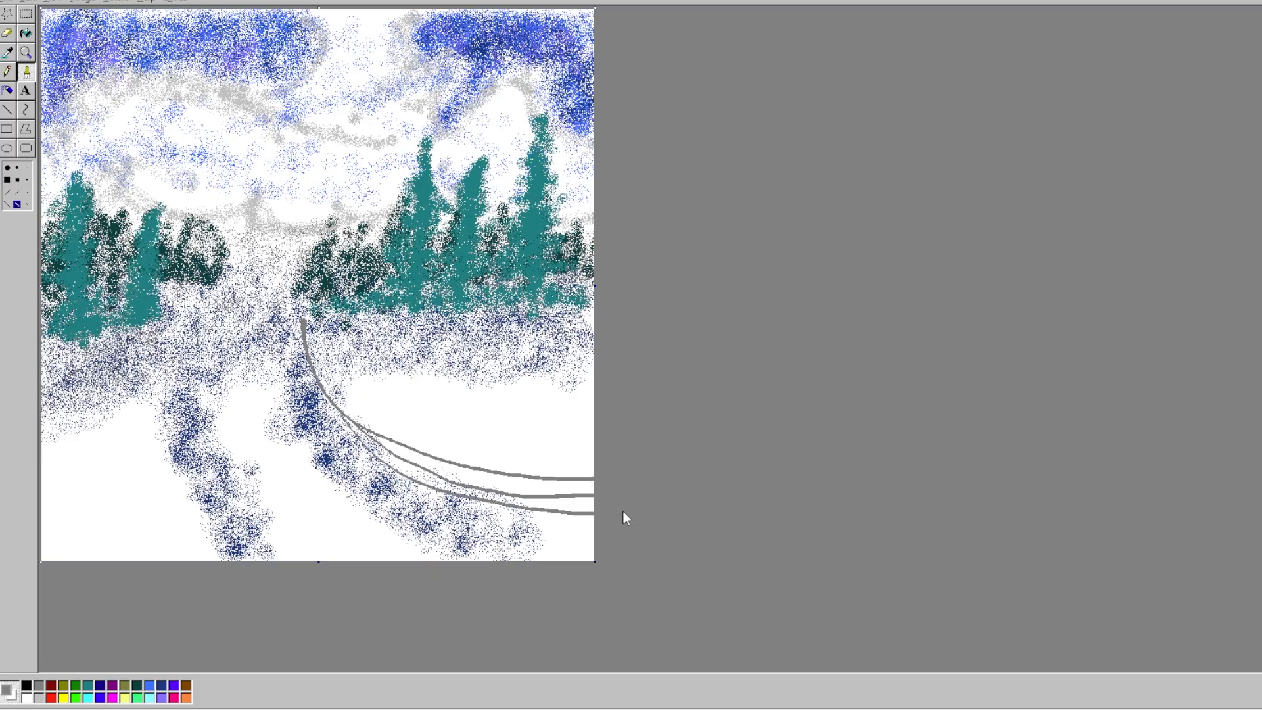
pyautogui.moveTo(335, 411)
pyautogui.mouseDown()
pyautogui.moveTo(384, 456)
pyautogui.moveTo(613, 510)
pyautogui.mouseUp()
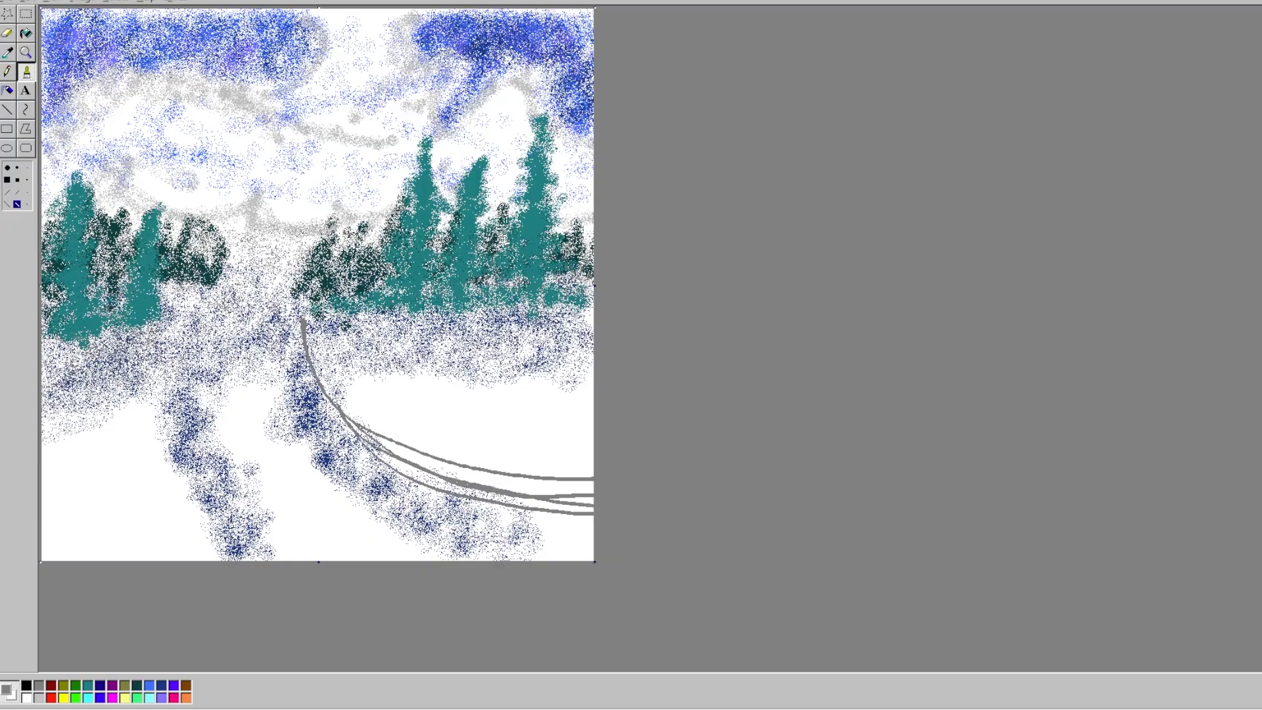
# - Brush a dark gray left bank line from the tree line to the canvas bottom using a medium forward-slash tip
pyautogui.click(17, 191)
pyautogui.moveTo(165, 323)
pyautogui.mouseDown()
pyautogui.moveTo(186, 457)
pyautogui.moveTo(227, 525)
pyautogui.moveTo(250, 547)
pyautogui.moveTo(333, 567)
pyautogui.mouseUp()
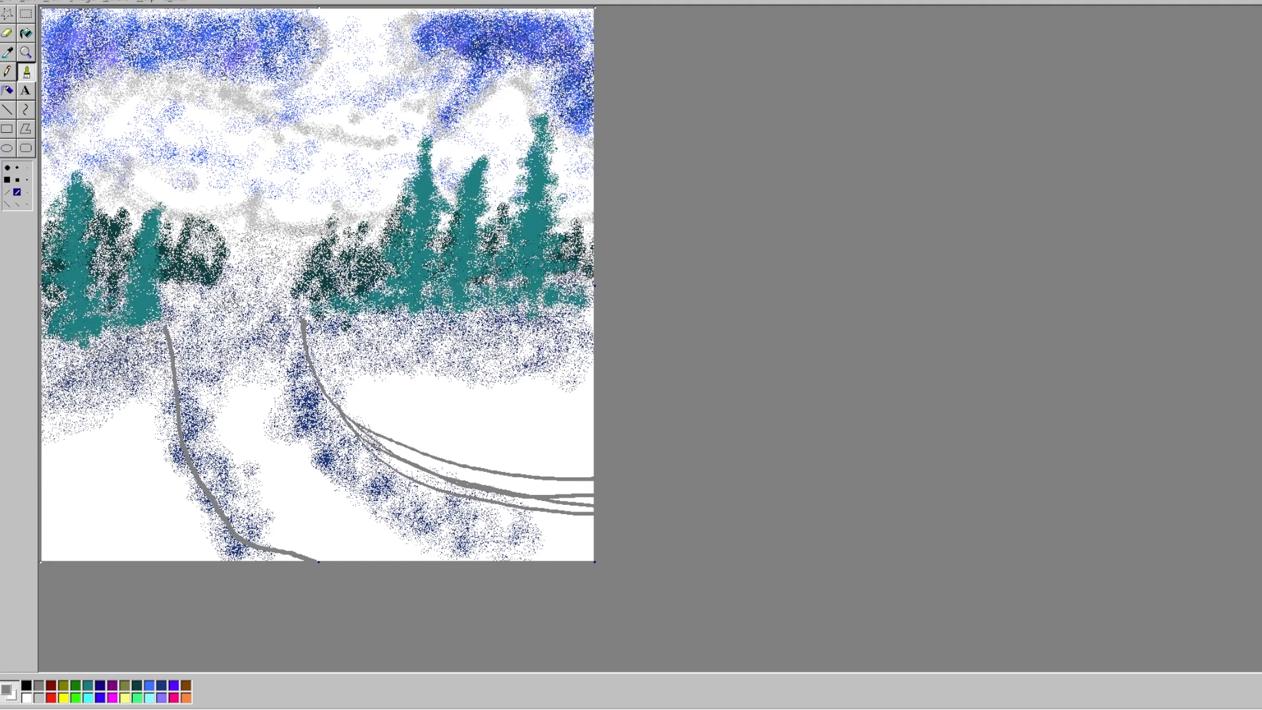
pyautogui.moveTo(223, 280); pyautogui.dragTo(201, 307)
pyautogui.moveTo(176, 327); pyautogui.dragTo(216, 276)
# - Brush white snow over the speckled ground below the evergreens beside the left bank line, using the large square tip
pyautogui.click(8, 90)
pyautogui.click(21, 194)
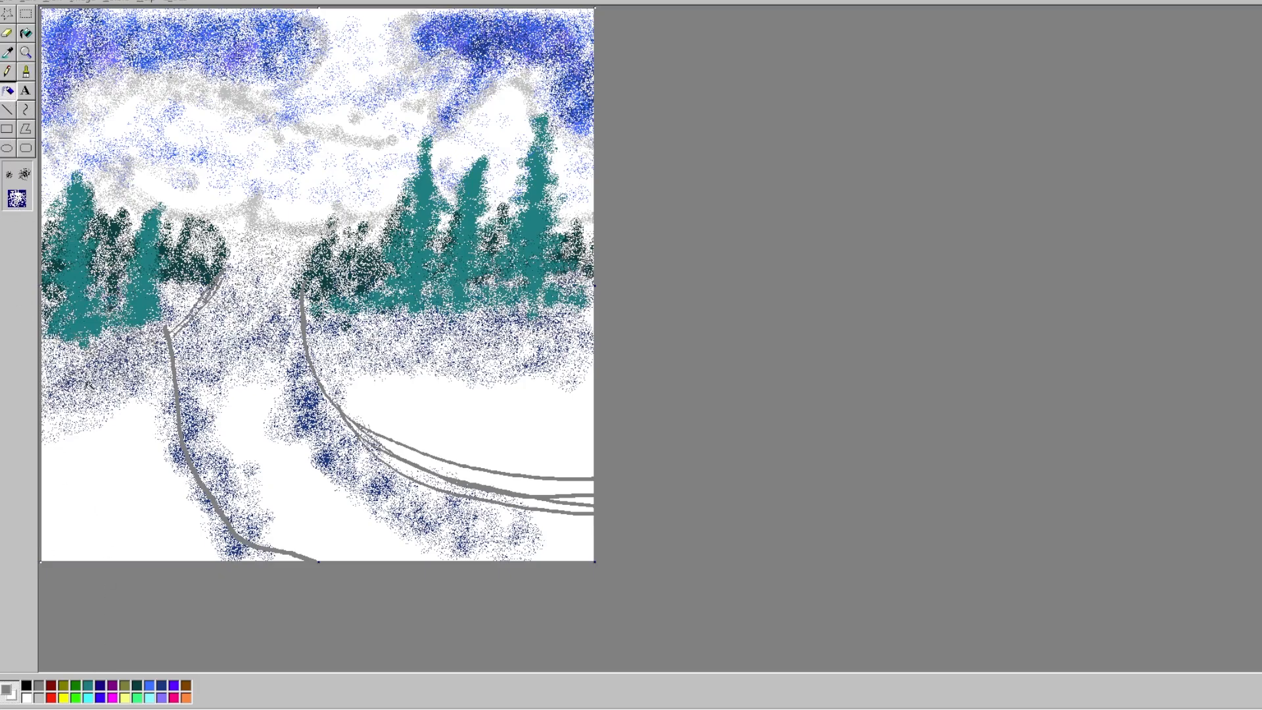
pyautogui.click(28, 698)
pyautogui.click(27, 71)
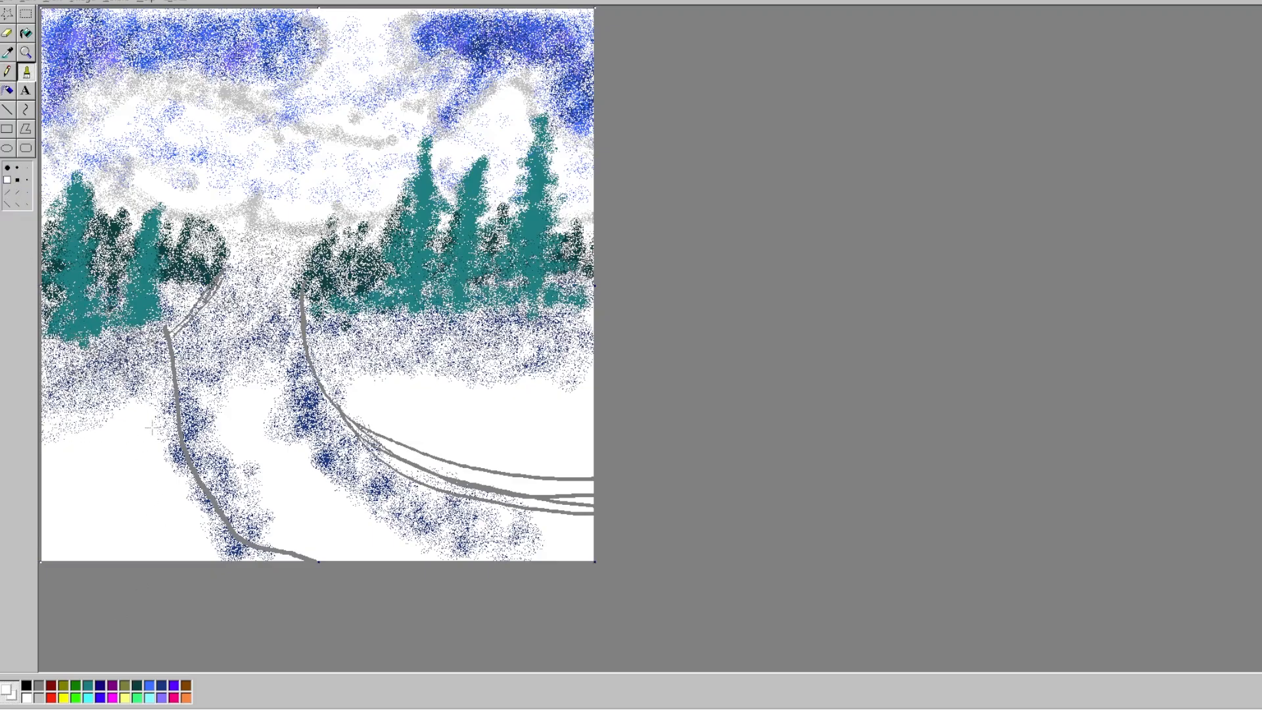
pyautogui.moveTo(199, 294)
pyautogui.mouseDown()
pyautogui.moveTo(178, 316)
pyautogui.moveTo(179, 290)
pyautogui.moveTo(96, 352)
pyautogui.moveTo(50, 351)
pyautogui.moveTo(46, 404)
pyautogui.moveTo(40, 359)
pyautogui.moveTo(51, 408)
pyautogui.moveTo(75, 391)
pyautogui.moveTo(56, 437)
pyautogui.moveTo(105, 394)
pyautogui.moveTo(60, 427)
pyautogui.moveTo(60, 389)
pyautogui.moveTo(92, 373)
pyautogui.moveTo(88, 427)
pyautogui.moveTo(167, 342)
pyautogui.moveTo(172, 411)
pyautogui.moveTo(150, 368)
pyautogui.moveTo(140, 378)
pyautogui.mouseUp()
pyautogui.moveTo(49, 401)
pyautogui.mouseDown()
pyautogui.moveTo(160, 433)
pyautogui.moveTo(235, 553)
pyautogui.moveTo(270, 559)
pyautogui.moveTo(217, 557)
pyautogui.moveTo(217, 544)
pyautogui.moveTo(227, 561)
pyautogui.moveTo(196, 520)
pyautogui.moveTo(213, 525)
pyautogui.moveTo(172, 433)
pyautogui.moveTo(149, 424)
pyautogui.moveTo(161, 447)
pyautogui.moveTo(165, 431)
pyautogui.moveTo(171, 479)
pyautogui.mouseUp()
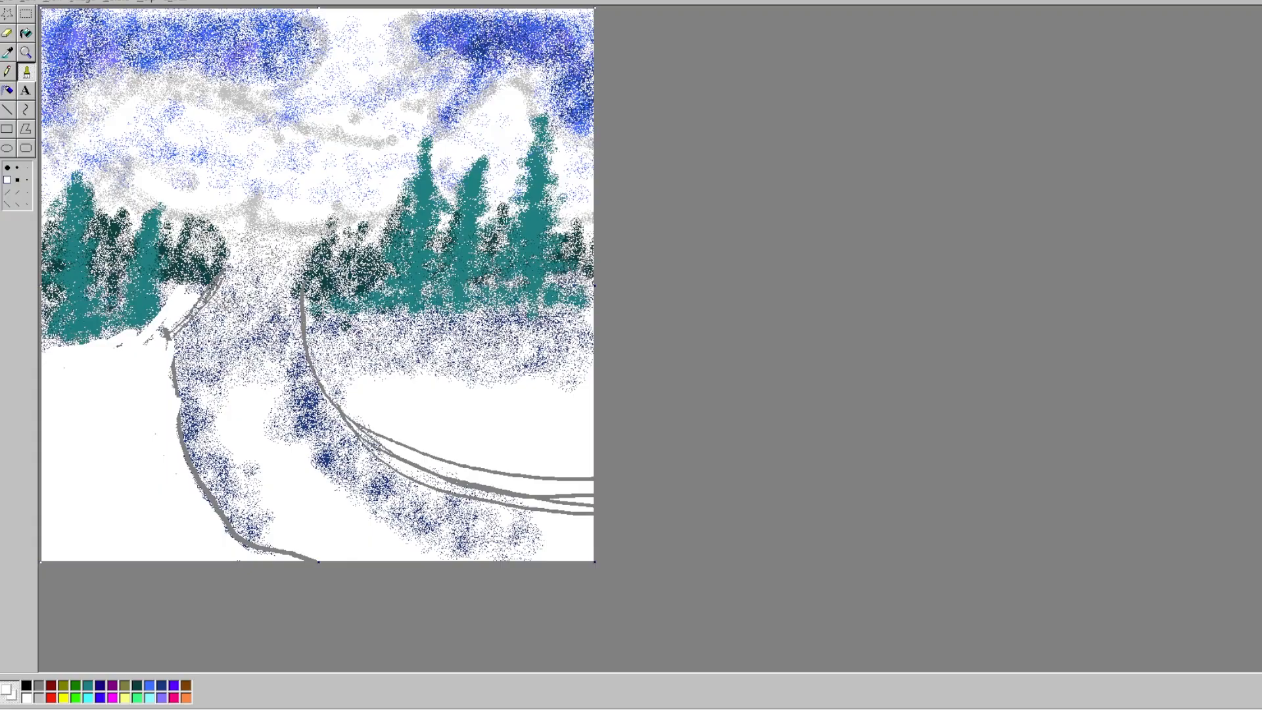
# - Brush white over the speckled ground below the right-hand evergreens and over the extra gray lines along the right bank
pyautogui.moveTo(309, 322)
pyautogui.mouseDown()
pyautogui.moveTo(341, 401)
pyautogui.moveTo(312, 332)
pyautogui.moveTo(430, 330)
pyautogui.moveTo(328, 332)
pyautogui.moveTo(317, 355)
pyautogui.moveTo(322, 338)
pyautogui.moveTo(362, 347)
pyautogui.moveTo(371, 365)
pyautogui.moveTo(355, 365)
pyautogui.moveTo(338, 355)
pyautogui.moveTo(466, 368)
pyautogui.moveTo(401, 376)
pyautogui.moveTo(519, 353)
pyautogui.moveTo(628, 358)
pyautogui.moveTo(363, 344)
pyautogui.moveTo(572, 358)
pyautogui.moveTo(473, 328)
pyautogui.moveTo(407, 330)
pyautogui.moveTo(569, 327)
pyautogui.moveTo(584, 345)
pyautogui.moveTo(552, 366)
pyautogui.mouseUp()
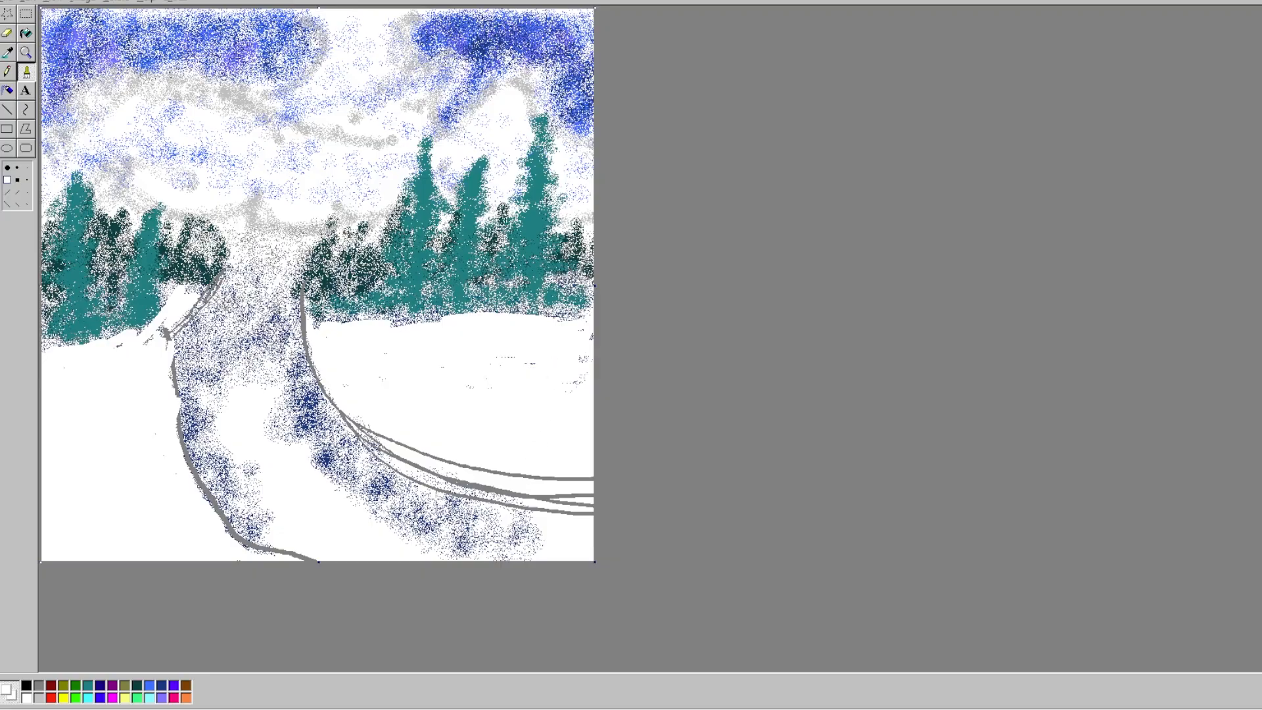
pyautogui.moveTo(349, 406)
pyautogui.mouseDown()
pyautogui.moveTo(385, 439)
pyautogui.moveTo(605, 487)
pyautogui.mouseUp()
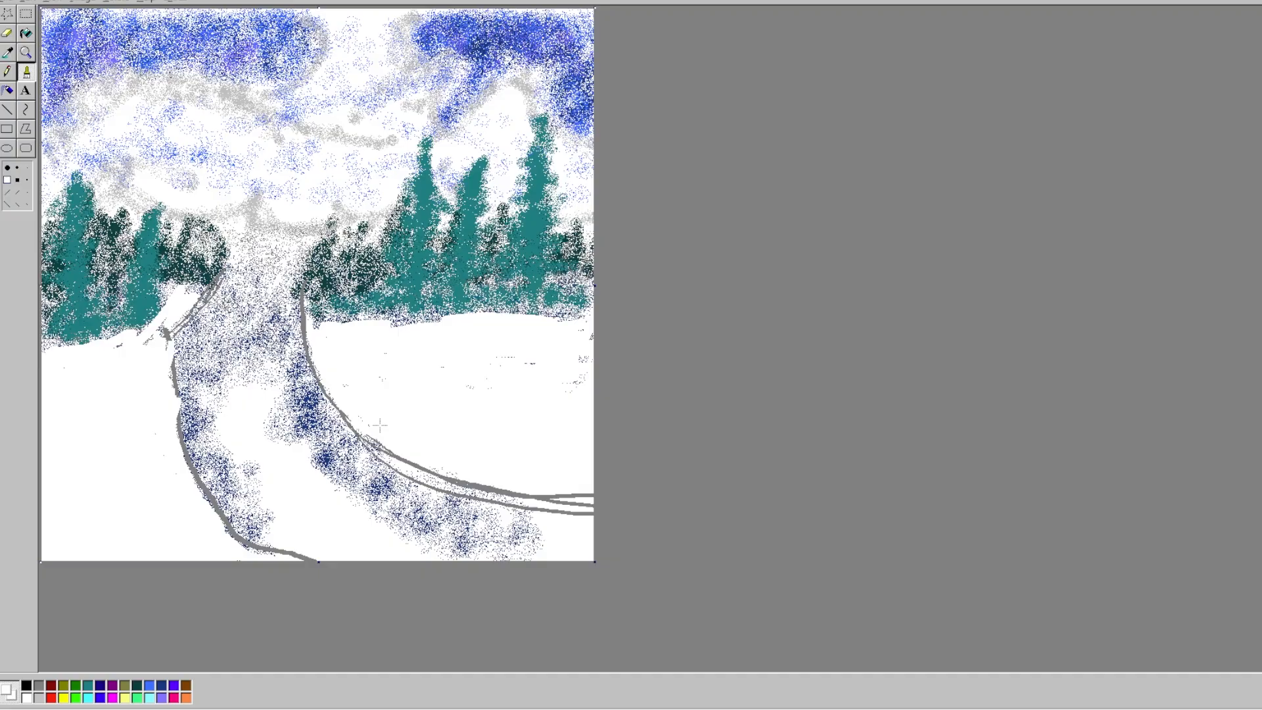
pyautogui.moveTo(387, 444)
pyautogui.mouseDown()
pyautogui.moveTo(477, 479)
pyautogui.moveTo(612, 500)
pyautogui.moveTo(424, 471)
pyautogui.moveTo(599, 498)
pyautogui.moveTo(456, 481)
pyautogui.moveTo(594, 498)
pyautogui.moveTo(402, 455)
pyautogui.moveTo(358, 411)
pyautogui.mouseUp()
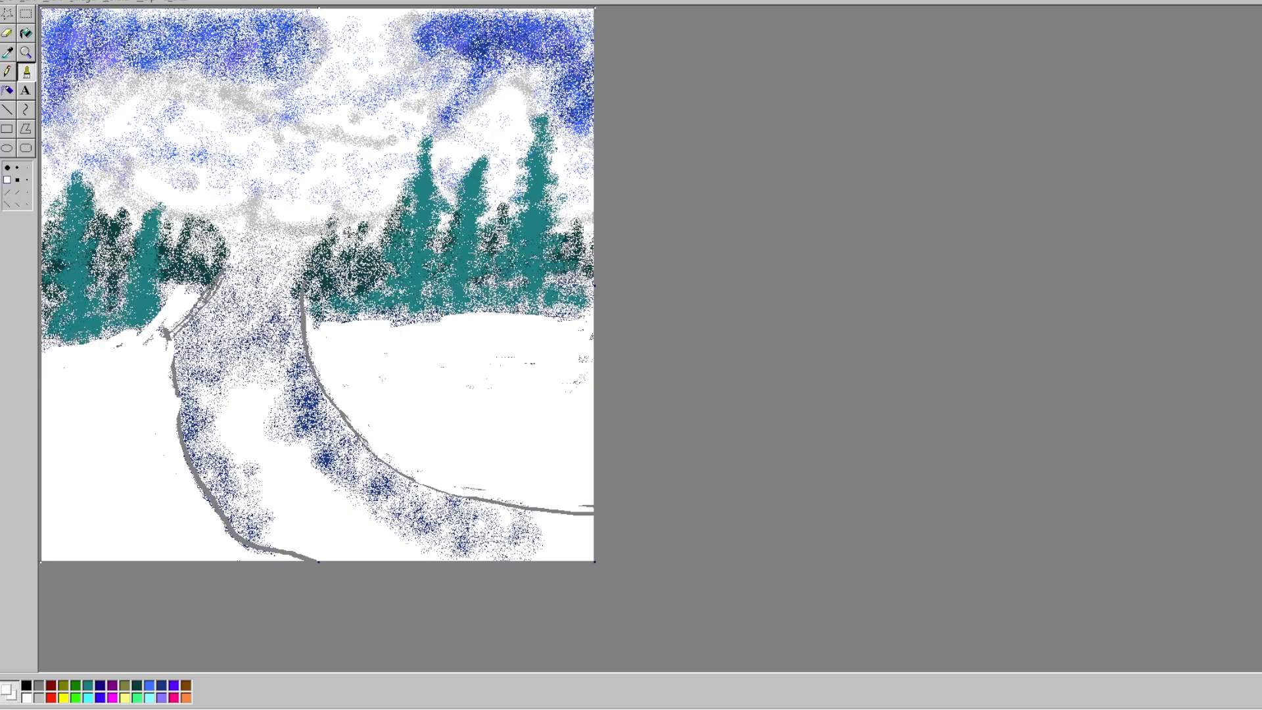
# - Brush three short dark gray contour marks on the right snow bank with the medium forward-slash tip
pyautogui.click(42, 687)
pyautogui.click(19, 192)
pyautogui.moveTo(372, 400); pyautogui.dragTo(411, 388)
pyautogui.moveTo(483, 430); pyautogui.dragTo(472, 448)
pyautogui.moveTo(320, 359); pyautogui.dragTo(368, 342)
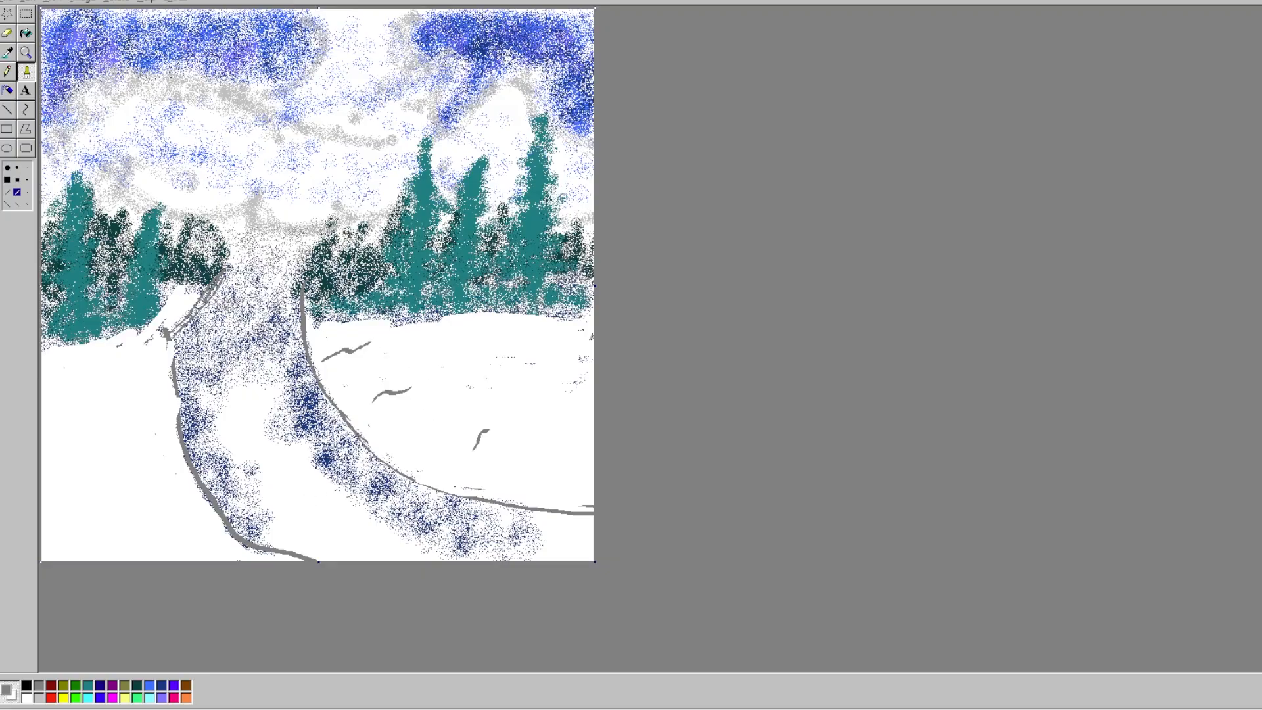
# - Scatter short light gray contour marks across the snow on both the right and left banks
pyautogui.click(40, 696)
pyautogui.moveTo(433, 413); pyautogui.dragTo(422, 435)
pyautogui.moveTo(431, 338); pyautogui.dragTo(428, 342)
pyautogui.moveTo(400, 421); pyautogui.dragTo(395, 426)
pyautogui.moveTo(541, 345); pyautogui.dragTo(535, 351)
pyautogui.moveTo(134, 479); pyautogui.dragTo(151, 484)
pyautogui.moveTo(61, 464); pyautogui.dragTo(77, 470)
pyautogui.moveTo(121, 366); pyautogui.dragTo(128, 372)
pyautogui.click(16, 203)
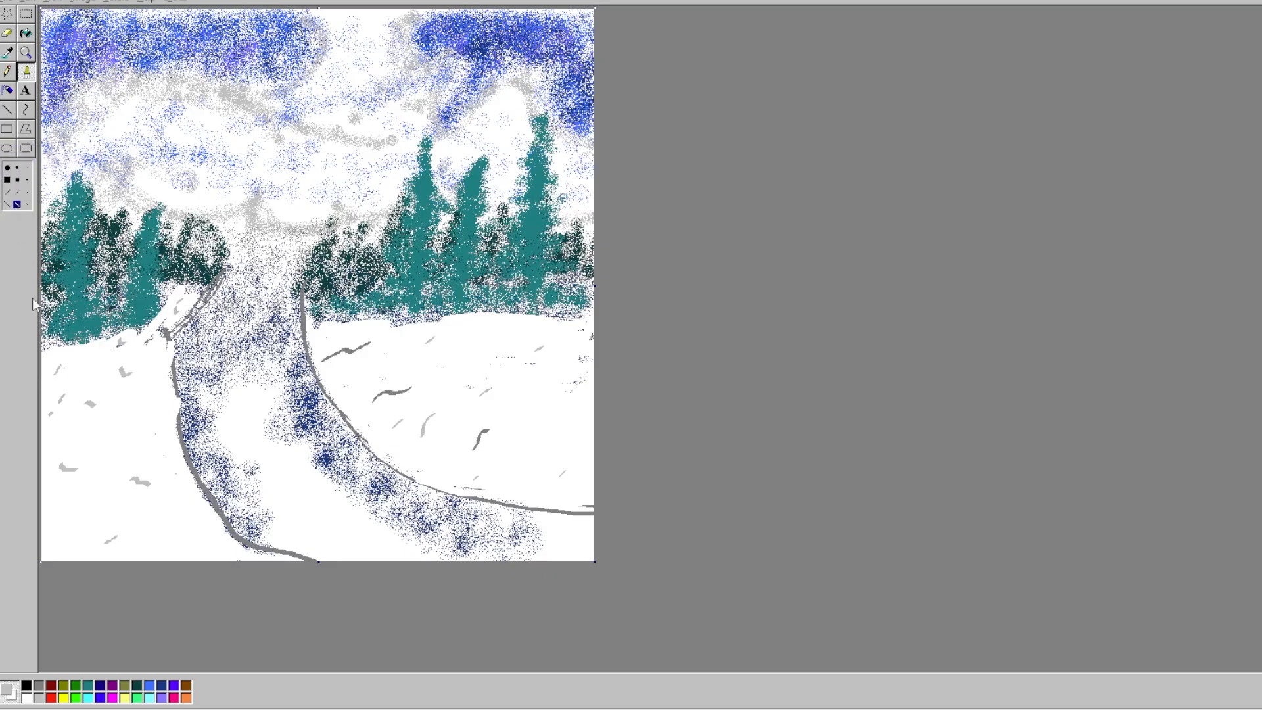
# - Brush the cabin's top wall edges and vertical corners in black on the right bank with the large forward-slash tip
pyautogui.click(7, 191)
pyautogui.click(26, 686)
pyautogui.moveTo(424, 282); pyautogui.dragTo(477, 281)
pyautogui.moveTo(474, 281); pyautogui.dragTo(516, 265)
pyautogui.moveTo(418, 282); pyautogui.dragTo(422, 335)
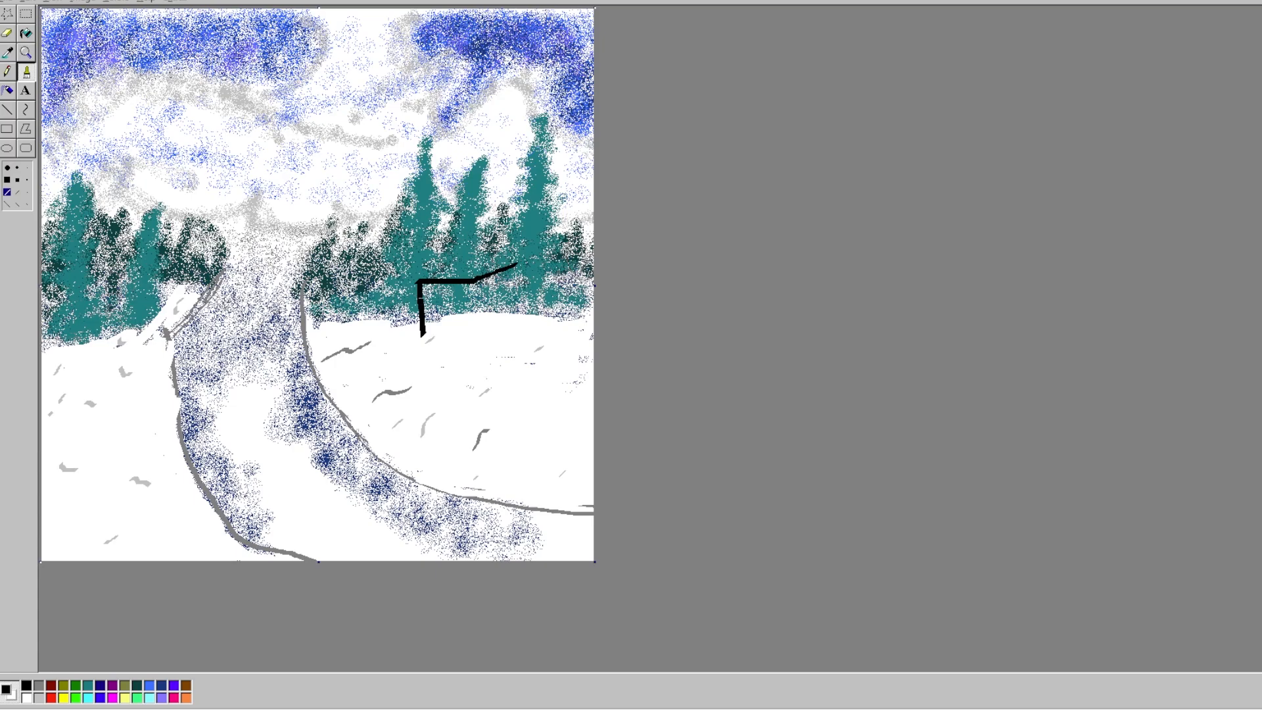
pyautogui.moveTo(423, 282); pyautogui.dragTo(433, 327)
pyautogui.moveTo(441, 282)
pyautogui.mouseDown()
pyautogui.moveTo(439, 326)
pyautogui.moveTo(423, 317)
pyautogui.moveTo(432, 360)
pyautogui.mouseUp()
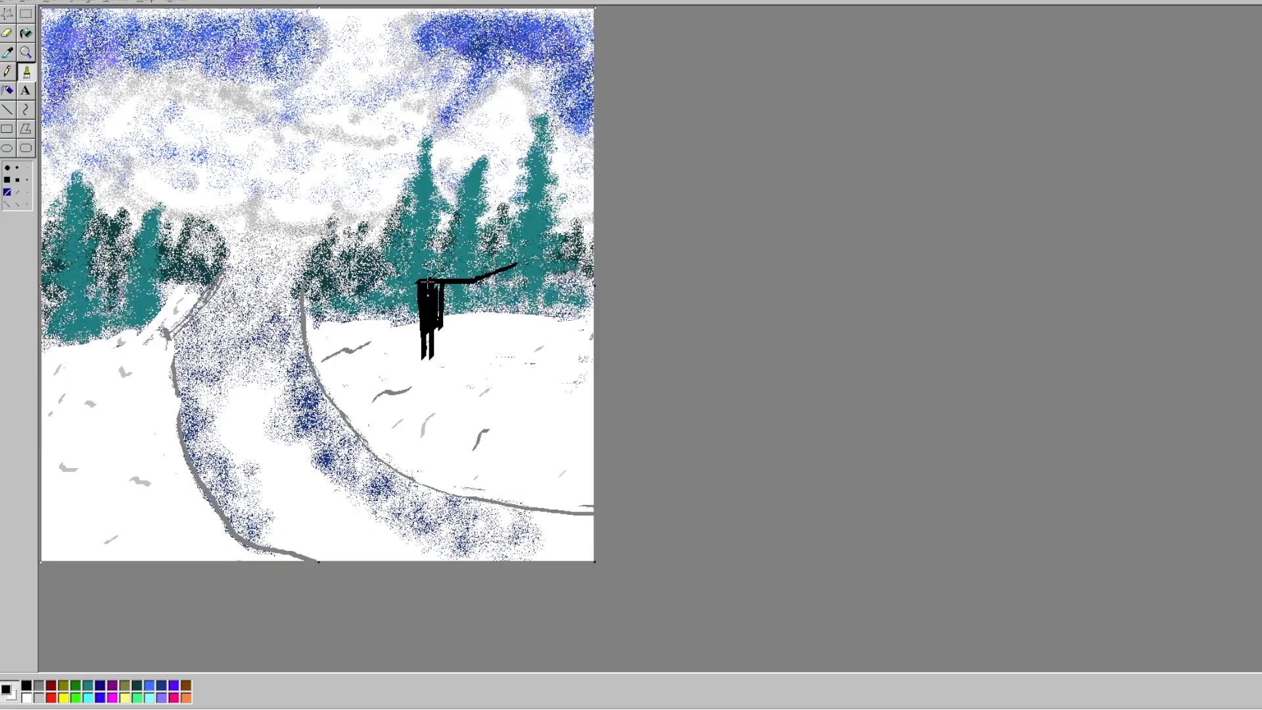
pyautogui.moveTo(441, 287)
pyautogui.mouseDown()
pyautogui.moveTo(447, 343)
pyautogui.moveTo(474, 322)
pyautogui.moveTo(483, 339)
pyautogui.mouseUp()
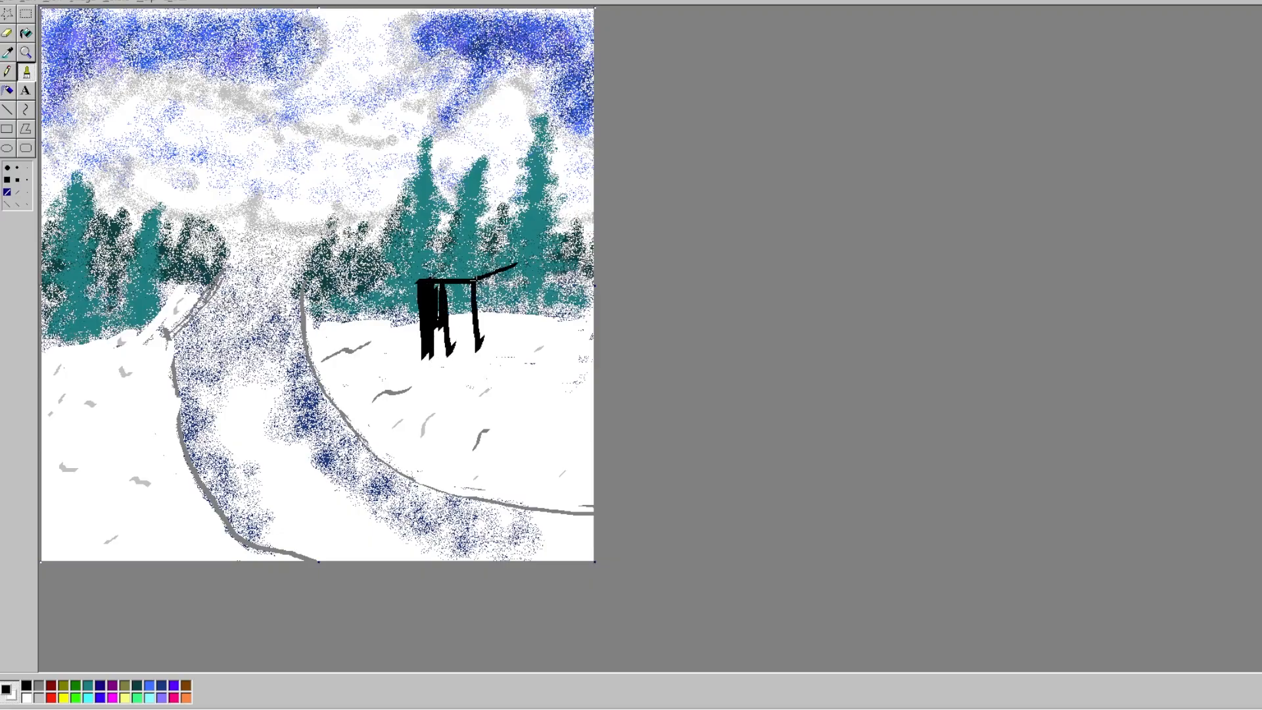
# - Fill the cabin's receding side wall with closely spaced vertical black strokes
pyautogui.moveTo(479, 276)
pyautogui.mouseDown()
pyautogui.moveTo(486, 342)
pyautogui.moveTo(485, 329)
pyautogui.mouseUp()
pyautogui.moveTo(490, 272); pyautogui.dragTo(502, 325)
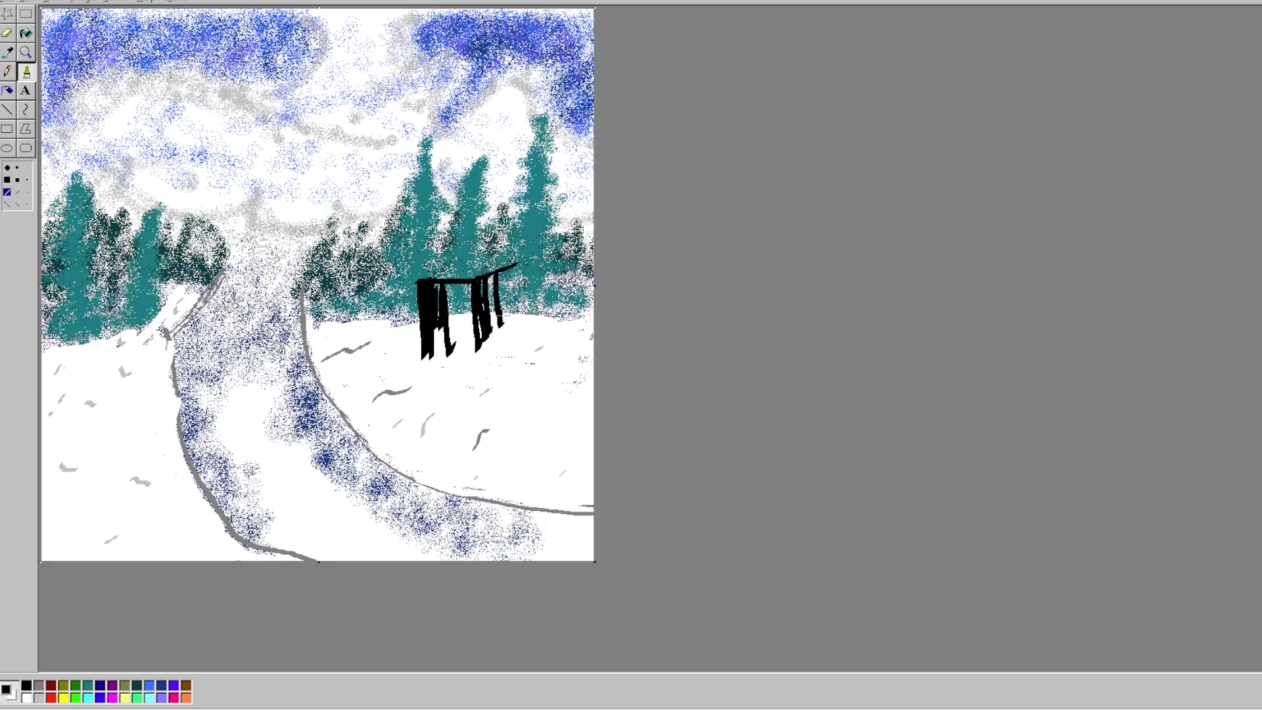
pyautogui.moveTo(513, 265); pyautogui.dragTo(522, 310)
pyautogui.moveTo(506, 268)
pyautogui.mouseDown()
pyautogui.moveTo(512, 313)
pyautogui.moveTo(497, 301)
pyautogui.moveTo(490, 322)
pyautogui.moveTo(485, 310)
pyautogui.moveTo(494, 319)
pyautogui.mouseUp()
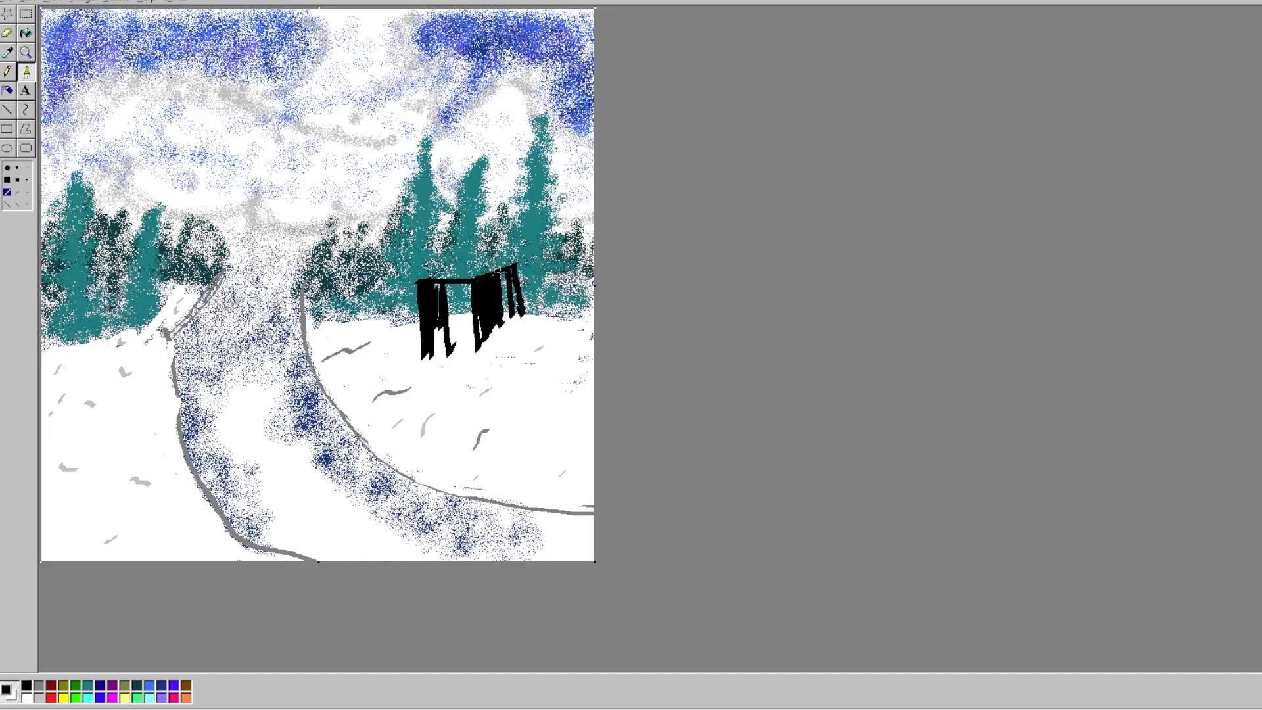
pyautogui.moveTo(497, 270); pyautogui.dragTo(507, 319)
pyautogui.moveTo(511, 269); pyautogui.dragTo(520, 321)
# - Fill the gaps in the cabin's front wall with black and even out the walls' bottom edge
pyautogui.moveTo(468, 281)
pyautogui.mouseDown()
pyautogui.moveTo(468, 341)
pyautogui.moveTo(453, 342)
pyautogui.mouseUp()
pyautogui.moveTo(437, 281); pyautogui.dragTo(438, 341)
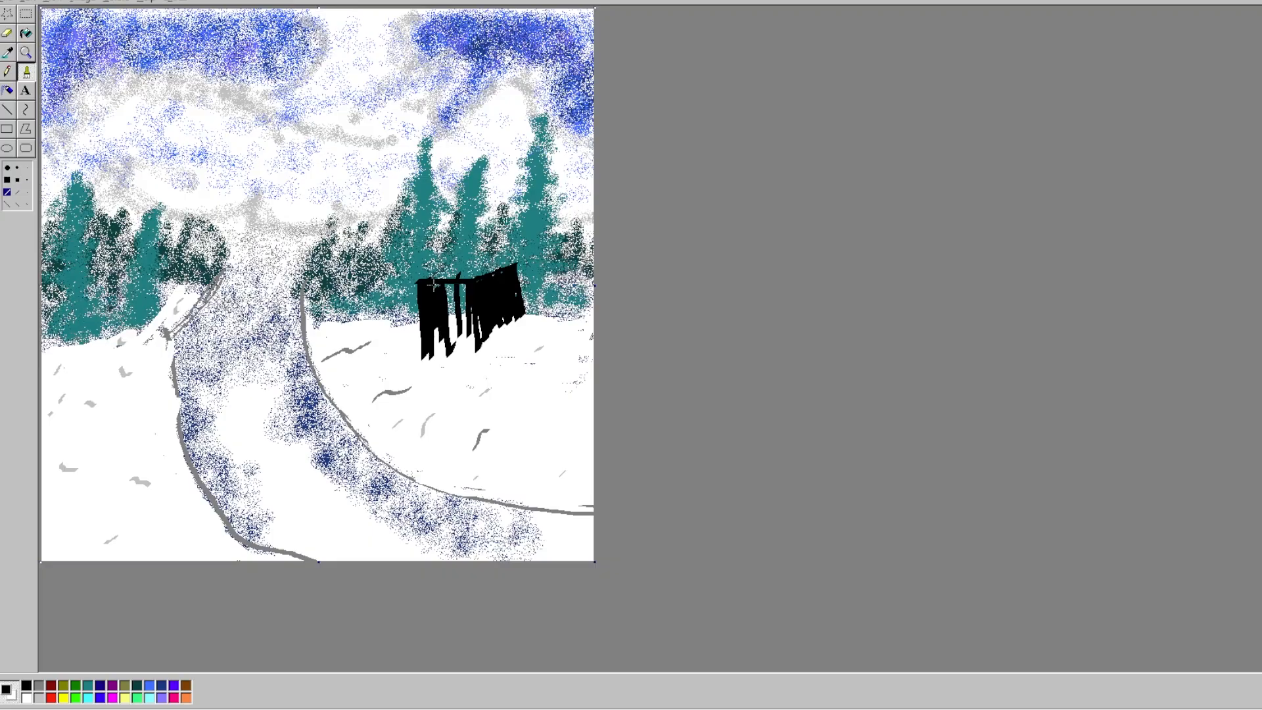
pyautogui.moveTo(434, 285); pyautogui.dragTo(444, 351)
pyautogui.moveTo(450, 278); pyautogui.dragTo(454, 345)
pyautogui.moveTo(461, 278)
pyautogui.mouseDown()
pyautogui.moveTo(464, 326)
pyautogui.moveTo(469, 303)
pyautogui.moveTo(478, 346)
pyautogui.mouseUp()
pyautogui.moveTo(454, 303)
pyautogui.mouseDown()
pyautogui.moveTo(459, 347)
pyautogui.moveTo(435, 347)
pyautogui.mouseUp()
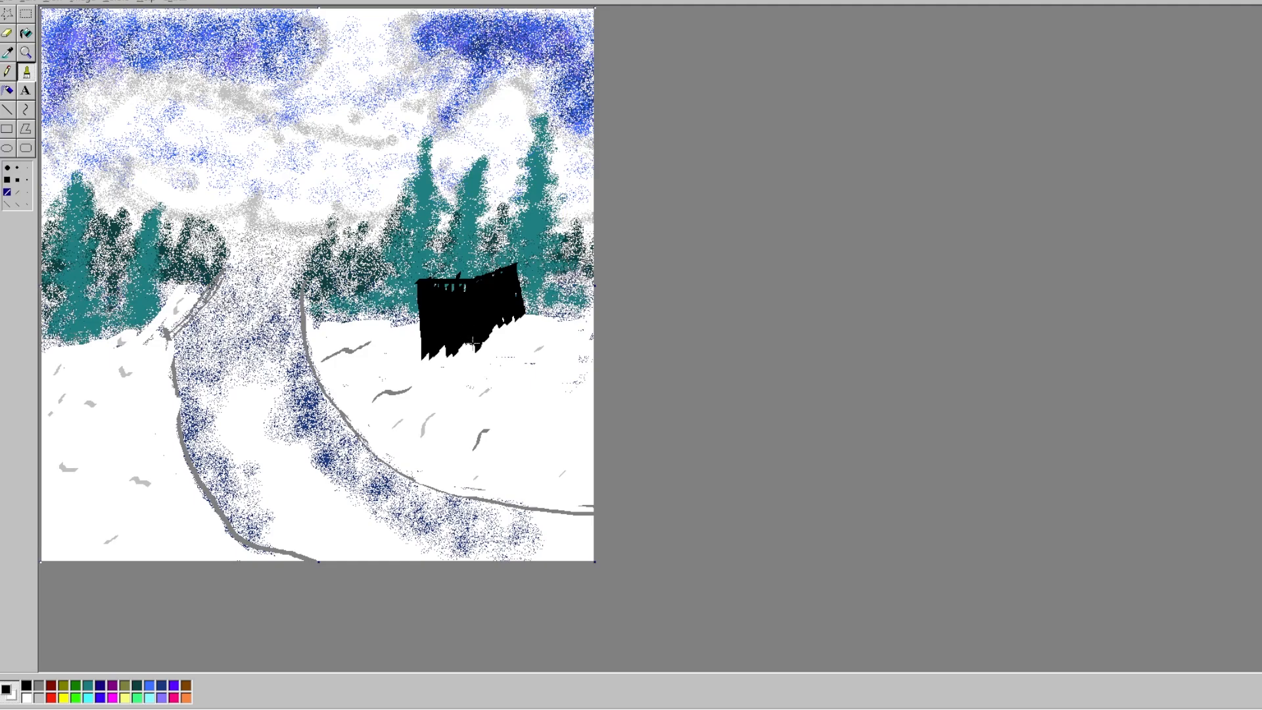
pyautogui.moveTo(435, 285); pyautogui.dragTo(470, 287)
pyautogui.moveTo(441, 351); pyautogui.dragTo(500, 324)
# - Brush vertical brown planks across the cabin's front and side walls with the medium forward-slash tip
pyautogui.click(187, 686)
pyautogui.click(18, 191)
pyautogui.moveTo(423, 284)
pyautogui.mouseDown()
pyautogui.moveTo(424, 343)
pyautogui.moveTo(430, 298)
pyautogui.moveTo(429, 352)
pyautogui.mouseUp()
pyautogui.moveTo(438, 285); pyautogui.dragTo(443, 343)
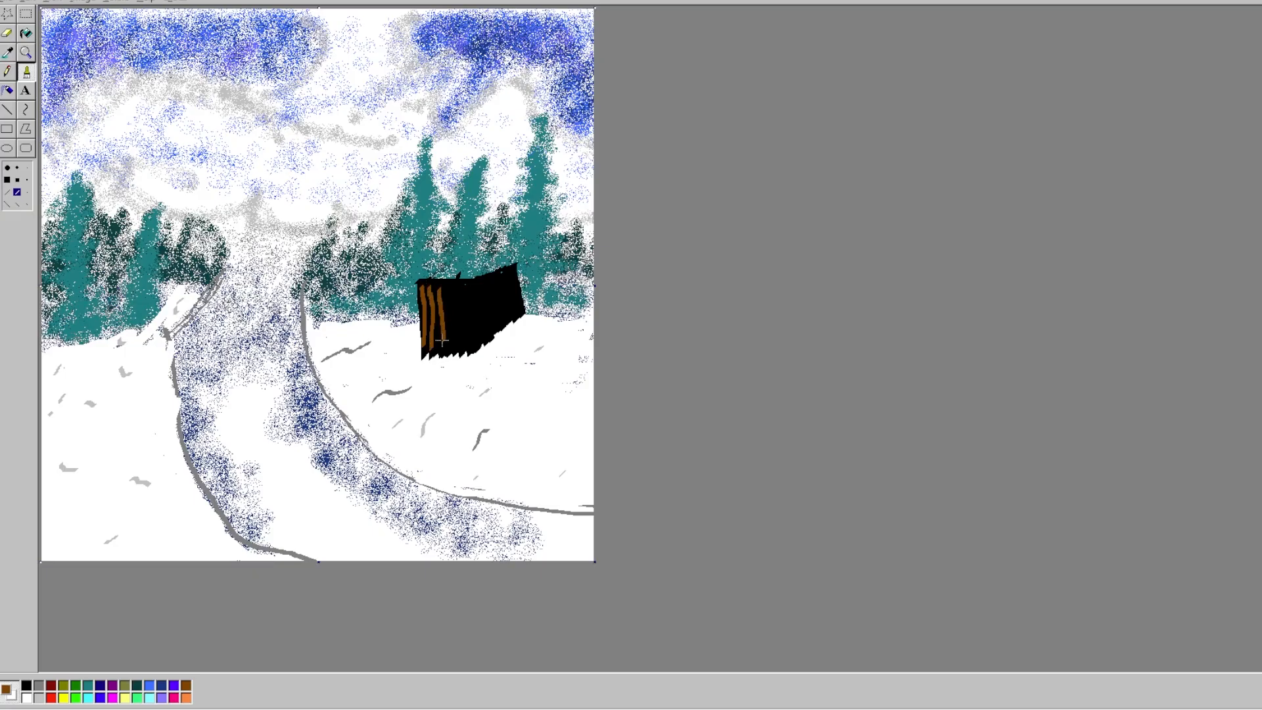
pyautogui.moveTo(449, 288); pyautogui.dragTo(450, 351)
pyautogui.moveTo(460, 287); pyautogui.dragTo(463, 341)
pyautogui.moveTo(473, 288); pyautogui.dragTo(477, 329)
pyautogui.moveTo(482, 285); pyautogui.dragTo(498, 319)
pyautogui.moveTo(498, 276); pyautogui.dragTo(503, 317)
pyautogui.moveTo(508, 269); pyautogui.dragTo(519, 310)
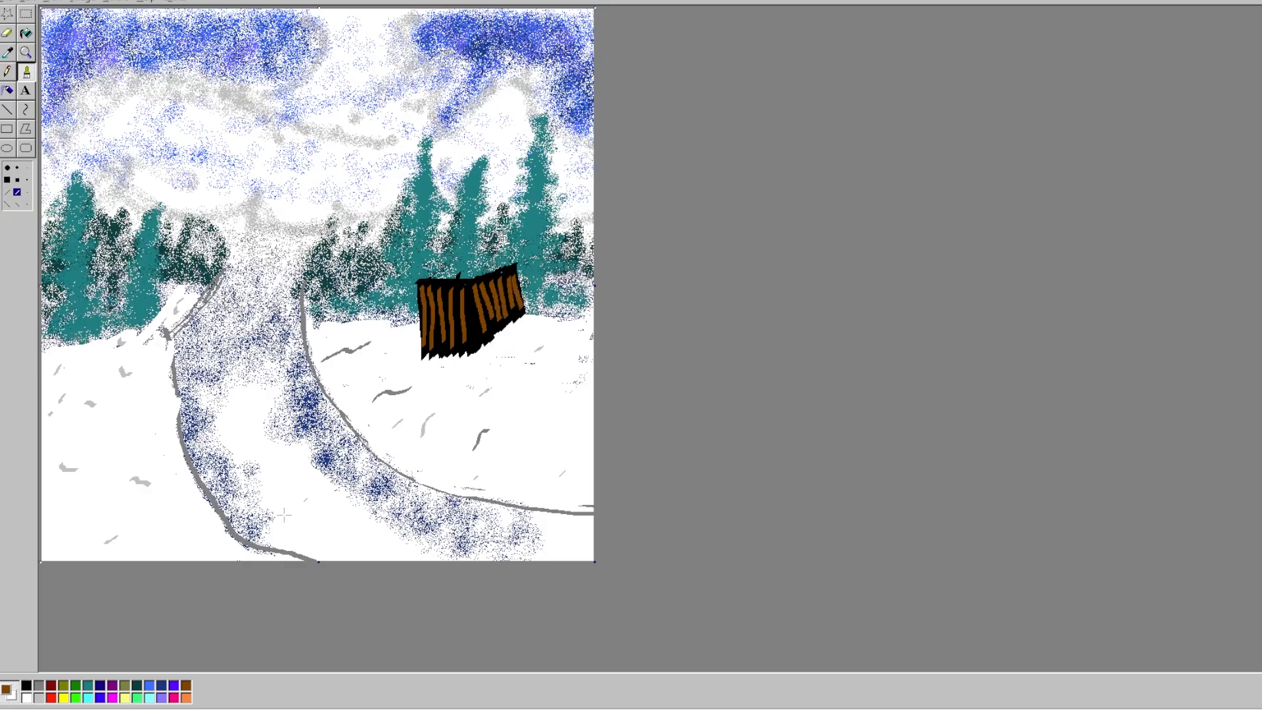
# - Brush a black gable with an overhanging eave and a black roof slope on top of the cabin walls
pyautogui.click(28, 686)
pyautogui.moveTo(453, 244); pyautogui.dragTo(423, 280)
pyautogui.moveTo(459, 240); pyautogui.dragTo(407, 288)
pyautogui.moveTo(456, 241); pyautogui.dragTo(466, 279)
pyautogui.moveTo(456, 241)
pyautogui.mouseDown()
pyautogui.moveTo(498, 235)
pyautogui.moveTo(513, 266)
pyautogui.moveTo(465, 258)
pyautogui.moveTo(471, 282)
pyautogui.moveTo(464, 243)
pyautogui.moveTo(473, 273)
pyautogui.moveTo(478, 254)
pyautogui.moveTo(496, 280)
pyautogui.moveTo(493, 240)
pyautogui.moveTo(494, 276)
pyautogui.moveTo(478, 244)
pyautogui.moveTo(480, 271)
pyautogui.moveTo(472, 262)
pyautogui.moveTo(485, 247)
pyautogui.moveTo(496, 260)
pyautogui.moveTo(477, 242)
pyautogui.moveTo(425, 277)
pyautogui.moveTo(440, 265)
pyautogui.moveTo(456, 279)
pyautogui.moveTo(452, 249)
pyautogui.moveTo(453, 276)
pyautogui.moveTo(452, 264)
pyautogui.mouseUp()
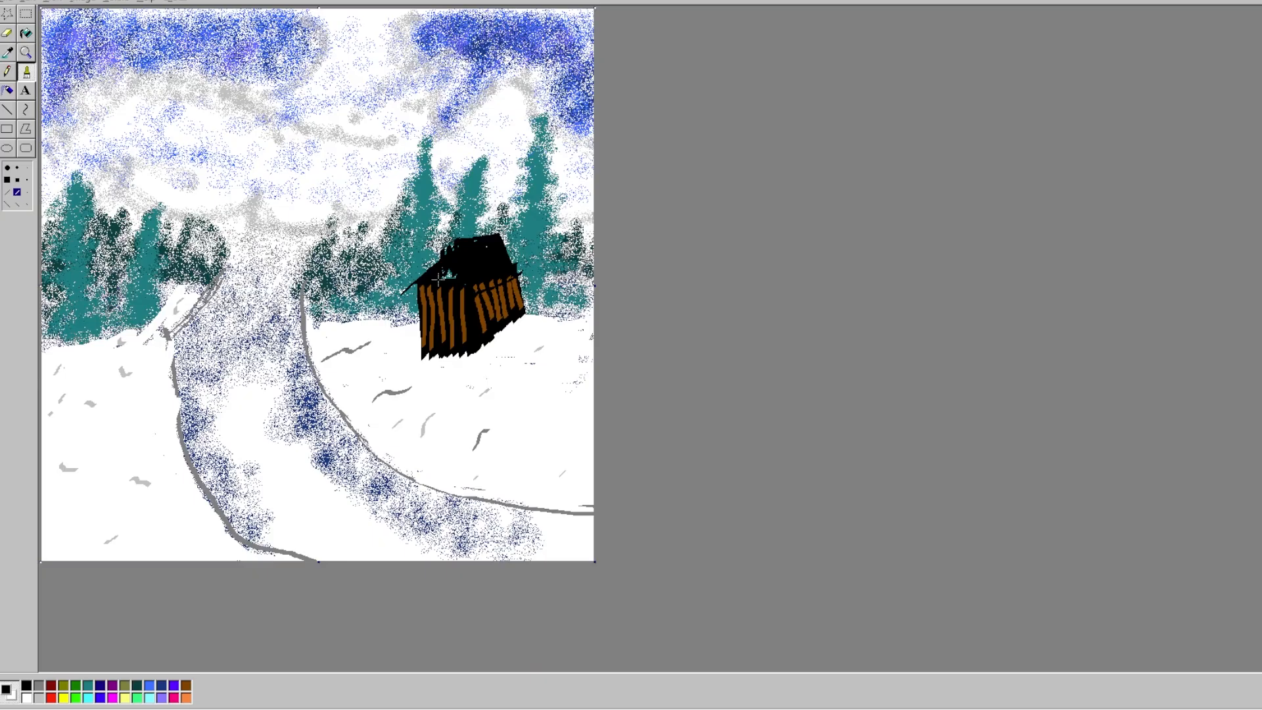
pyautogui.moveTo(449, 276); pyautogui.dragTo(443, 250)
# - Brush white snow strokes over the cabin's roof slope
pyautogui.click(29, 700)
pyautogui.moveTo(493, 240)
pyautogui.mouseDown()
pyautogui.moveTo(505, 268)
pyautogui.moveTo(476, 272)
pyautogui.moveTo(475, 251)
pyautogui.moveTo(488, 276)
pyautogui.moveTo(500, 269)
pyautogui.mouseUp()
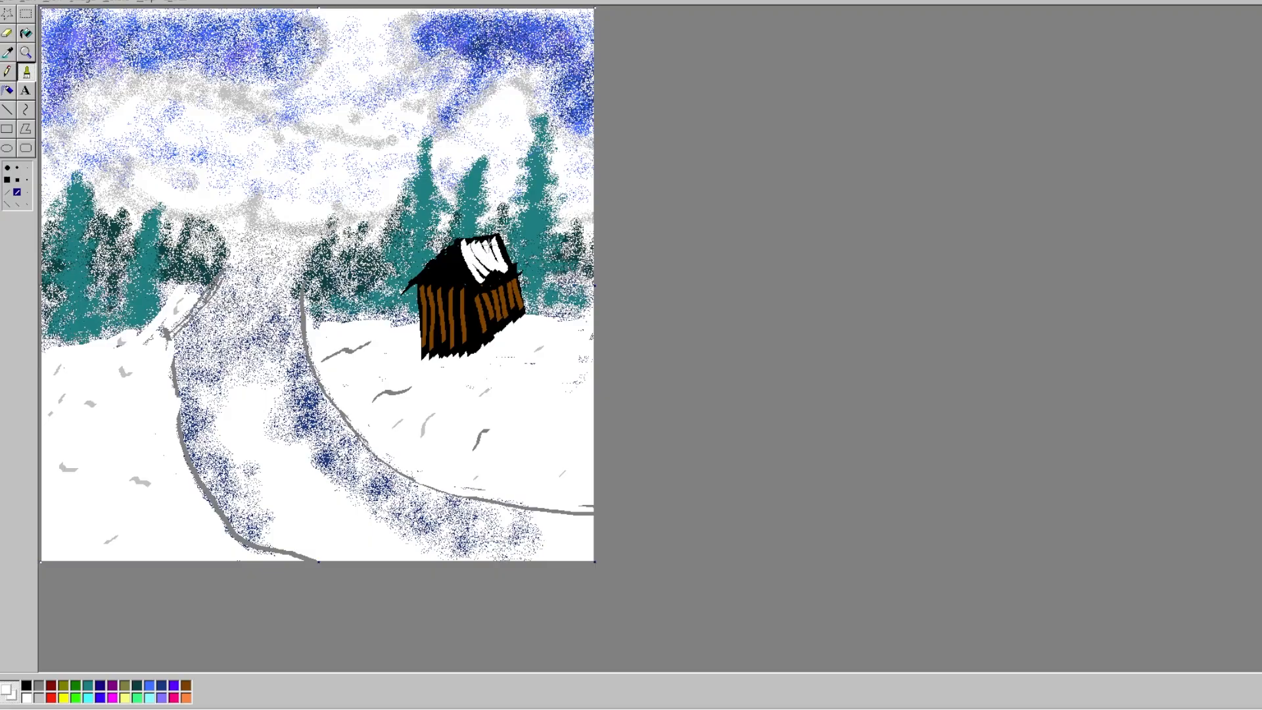
pyautogui.moveTo(489, 245)
pyautogui.mouseDown()
pyautogui.moveTo(498, 264)
pyautogui.moveTo(485, 279)
pyautogui.moveTo(498, 284)
pyautogui.mouseUp()
# - Extend the brown planks up into the cabin's black gable
pyautogui.click(187, 686)
pyautogui.moveTo(456, 259)
pyautogui.mouseDown()
pyautogui.moveTo(459, 293)
pyautogui.moveTo(452, 273)
pyautogui.moveTo(435, 284)
pyautogui.mouseUp()
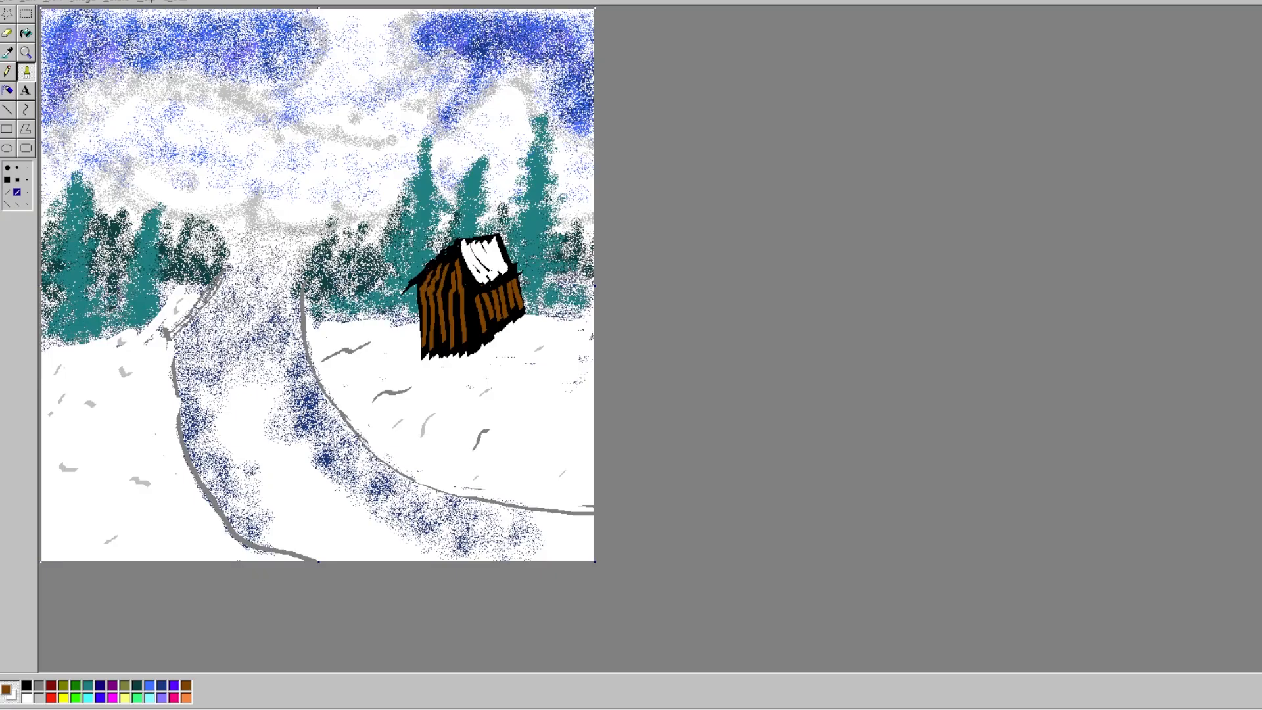
pyautogui.click(17, 204)
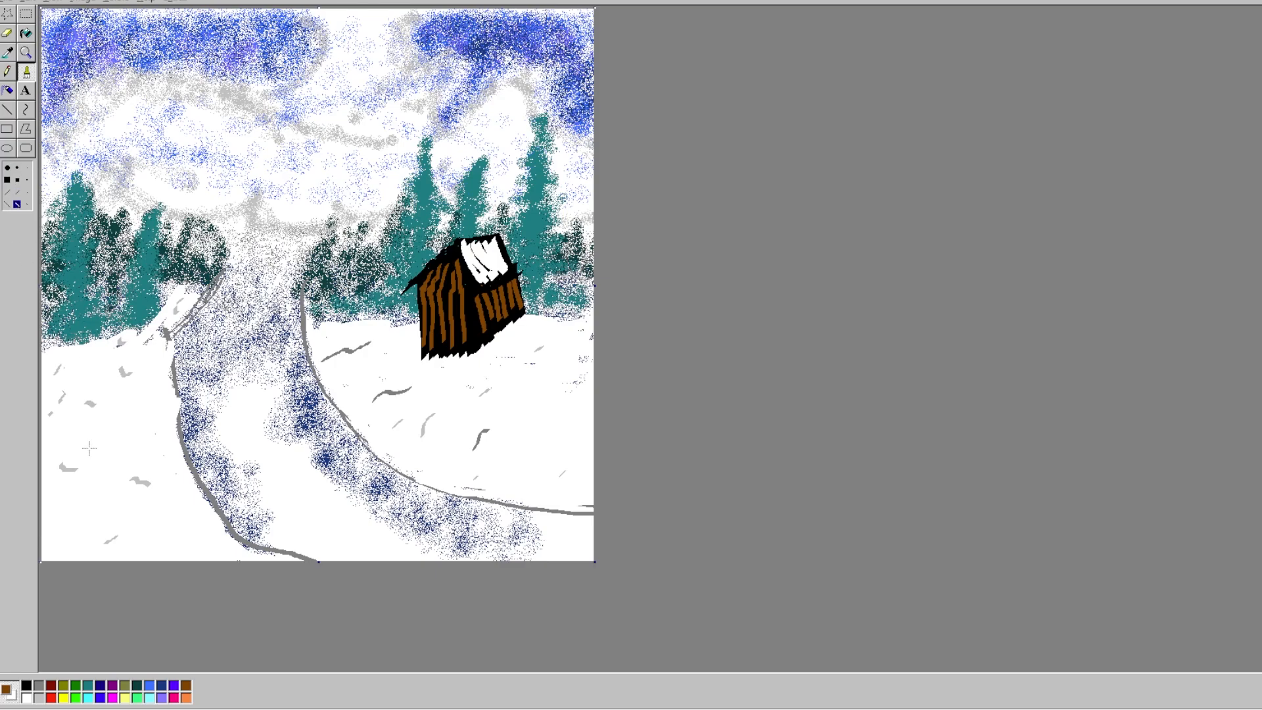
# - Brush white snow along the cabin's front eave with the medium forward-slash tip and along the roof ridge with the medium backslash tip
pyautogui.click(27, 698)
pyautogui.click(17, 191)
pyautogui.moveTo(421, 272); pyautogui.dragTo(409, 283)
pyautogui.click(17, 204)
pyautogui.moveTo(459, 243)
pyautogui.mouseDown()
pyautogui.moveTo(477, 281)
pyautogui.moveTo(482, 250)
pyautogui.moveTo(462, 246)
pyautogui.moveTo(504, 255)
pyautogui.moveTo(500, 241)
pyautogui.mouseUp()
# - Paint an olive door on the cabin's front wall with the medium forward-slash tip
pyautogui.click(65, 687)
pyautogui.click(17, 193)
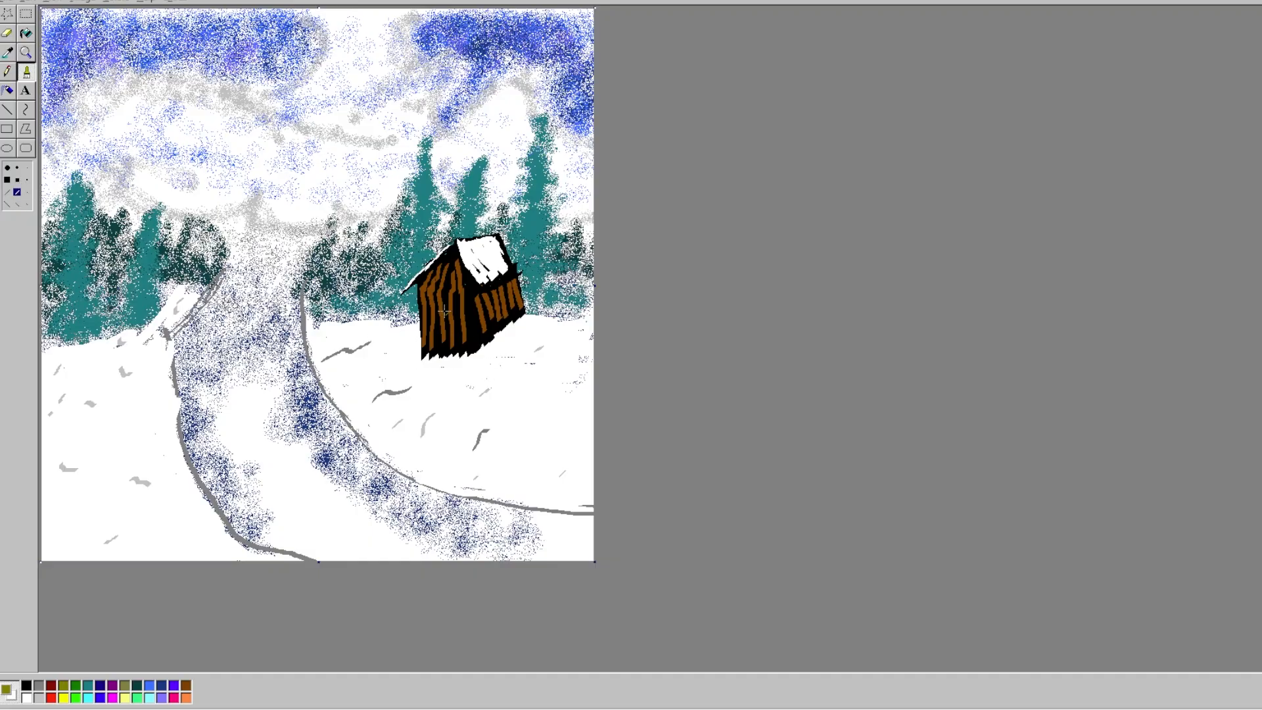
pyautogui.moveTo(439, 302); pyautogui.dragTo(447, 341)
pyautogui.click(17, 205)
# - Paint an orange window on the cabin's side wall
pyautogui.click(187, 697)
pyautogui.click(17, 192)
pyautogui.click(26, 168)
pyautogui.click(17, 168)
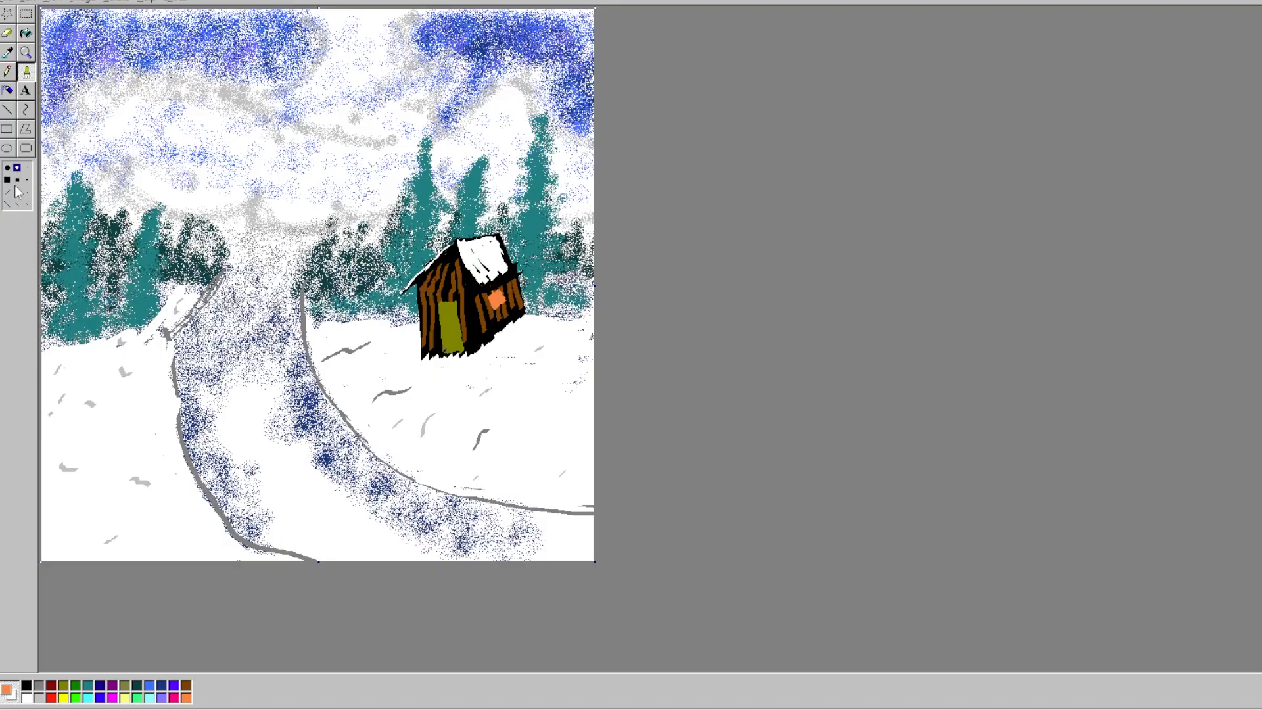
# - Add thin brown crossbars to the orange window and a small black knob to the olive door
pyautogui.click(187, 685)
pyautogui.click(27, 167)
pyautogui.click(26, 686)
# - Airbrush white snow along the base of the cabin's walls
pyautogui.click(27, 699)
pyautogui.click(8, 90)
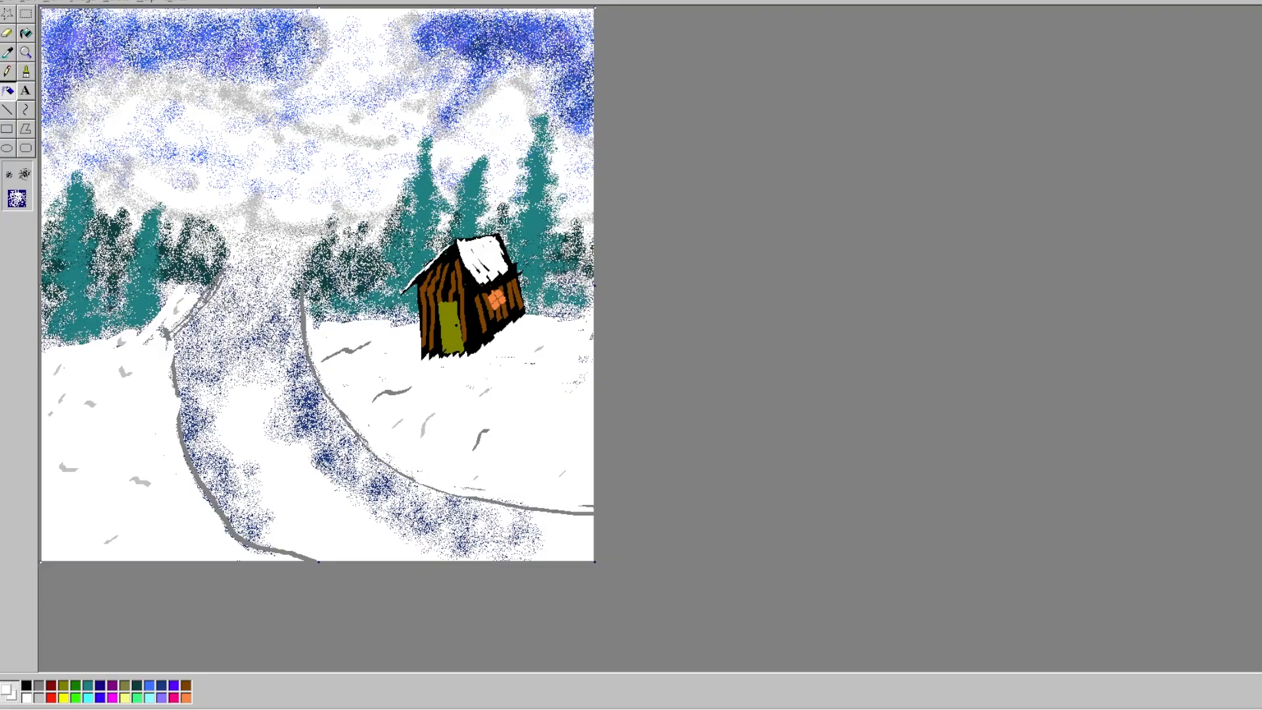
pyautogui.moveTo(432, 357)
pyautogui.mouseDown()
pyautogui.moveTo(459, 360)
pyautogui.moveTo(541, 321)
pyautogui.moveTo(415, 353)
pyautogui.mouseUp()
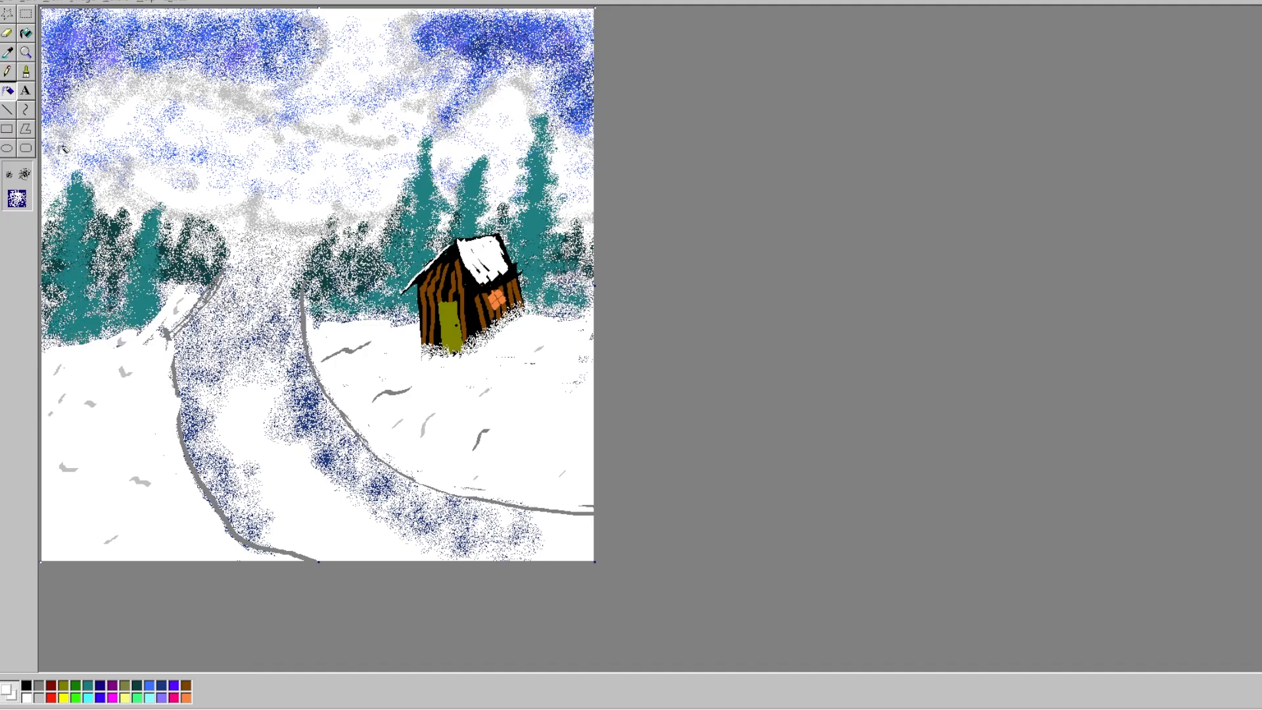
# - Airbrush white frost over the teal evergreens on both sides using the medium spray size
pyautogui.click(25, 173)
pyautogui.moveTo(154, 224)
pyautogui.mouseDown()
pyautogui.moveTo(150, 264)
pyautogui.moveTo(76, 306)
pyautogui.moveTo(67, 271)
pyautogui.moveTo(80, 273)
pyautogui.moveTo(82, 196)
pyautogui.moveTo(79, 226)
pyautogui.mouseUp()
pyautogui.moveTo(429, 171)
pyautogui.mouseDown()
pyautogui.moveTo(414, 205)
pyautogui.moveTo(428, 227)
pyautogui.moveTo(475, 172)
pyautogui.moveTo(490, 199)
pyautogui.mouseUp()
pyautogui.moveTo(544, 151)
pyautogui.mouseDown()
pyautogui.moveTo(525, 209)
pyautogui.moveTo(559, 249)
pyautogui.moveTo(544, 208)
pyautogui.moveTo(542, 260)
pyautogui.mouseUp()
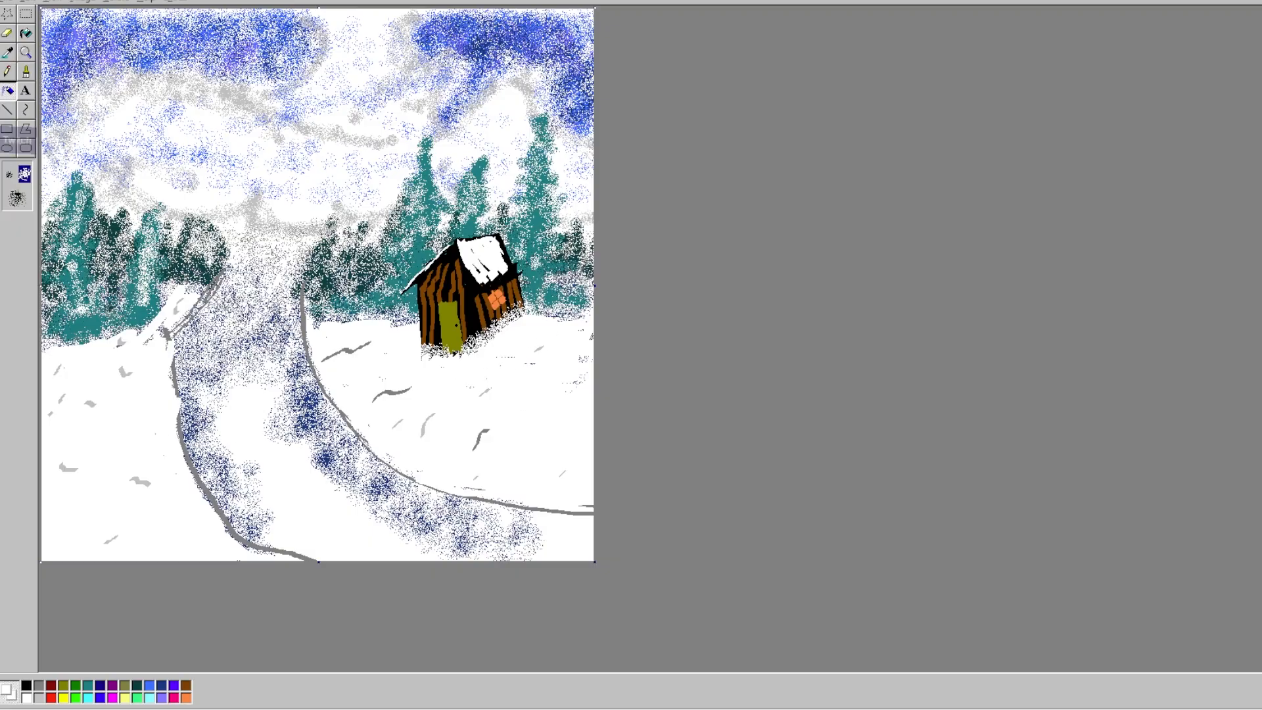
# - Brush two black trunks with the large square tip: a tall one beside the cabin and a shorter one near the right bank line
pyautogui.click(26, 71)
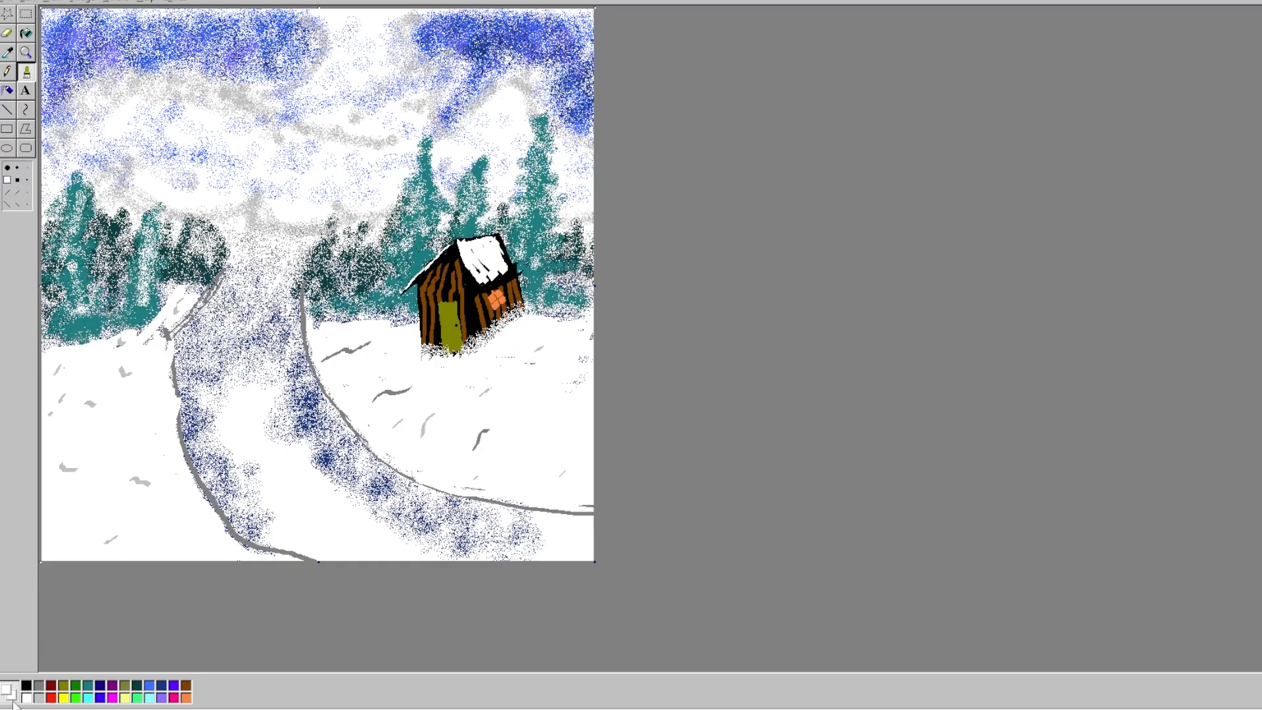
pyautogui.click(26, 687)
pyautogui.moveTo(509, 38)
pyautogui.mouseDown()
pyautogui.moveTo(537, 278)
pyautogui.moveTo(514, 441)
pyautogui.mouseUp()
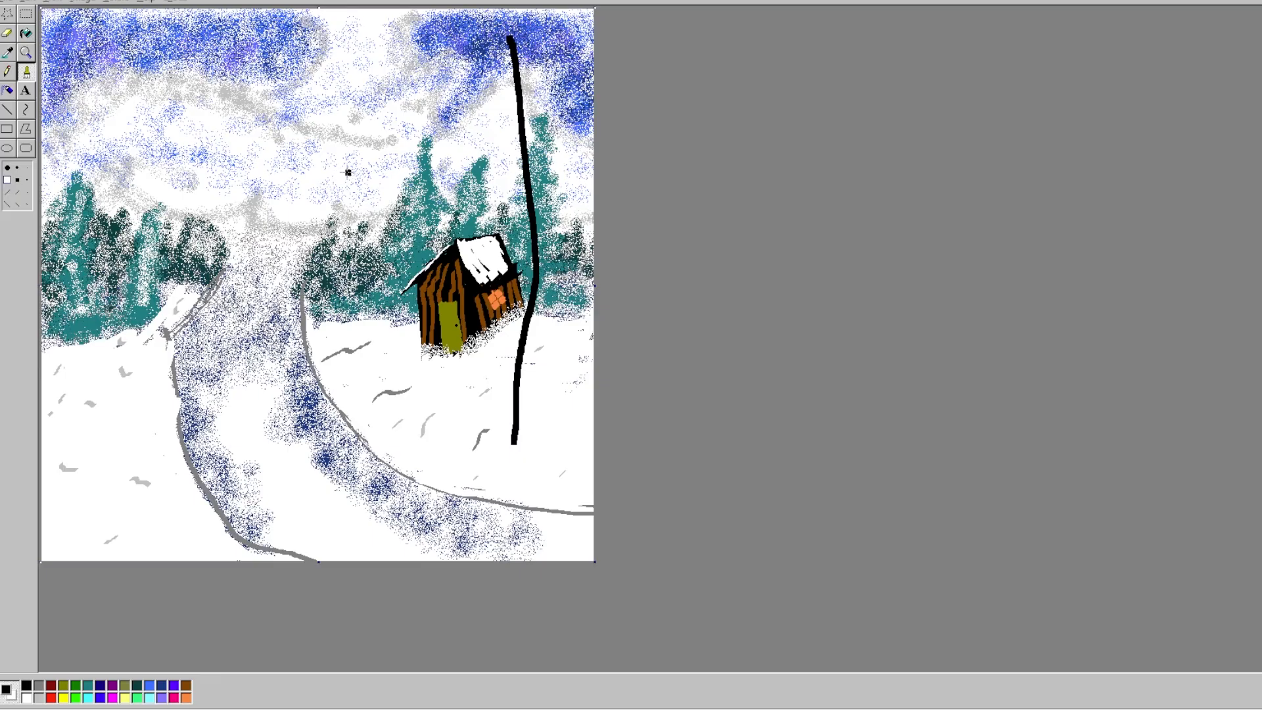
pyautogui.moveTo(348, 172); pyautogui.dragTo(342, 359)
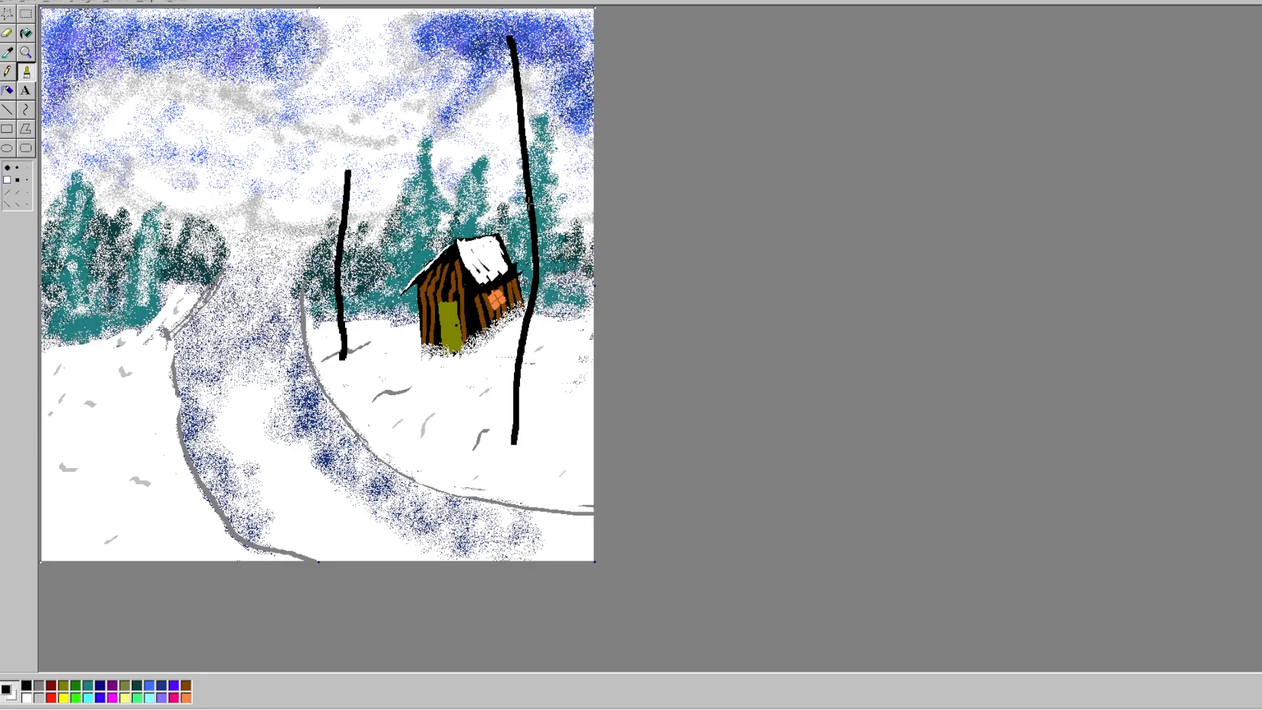
# - Airbrush dark teal evergreen branches along the tall trunk beside the cabin, from near its tip to below the cabin's base
pyautogui.click(189, 687)
pyautogui.click(7, 90)
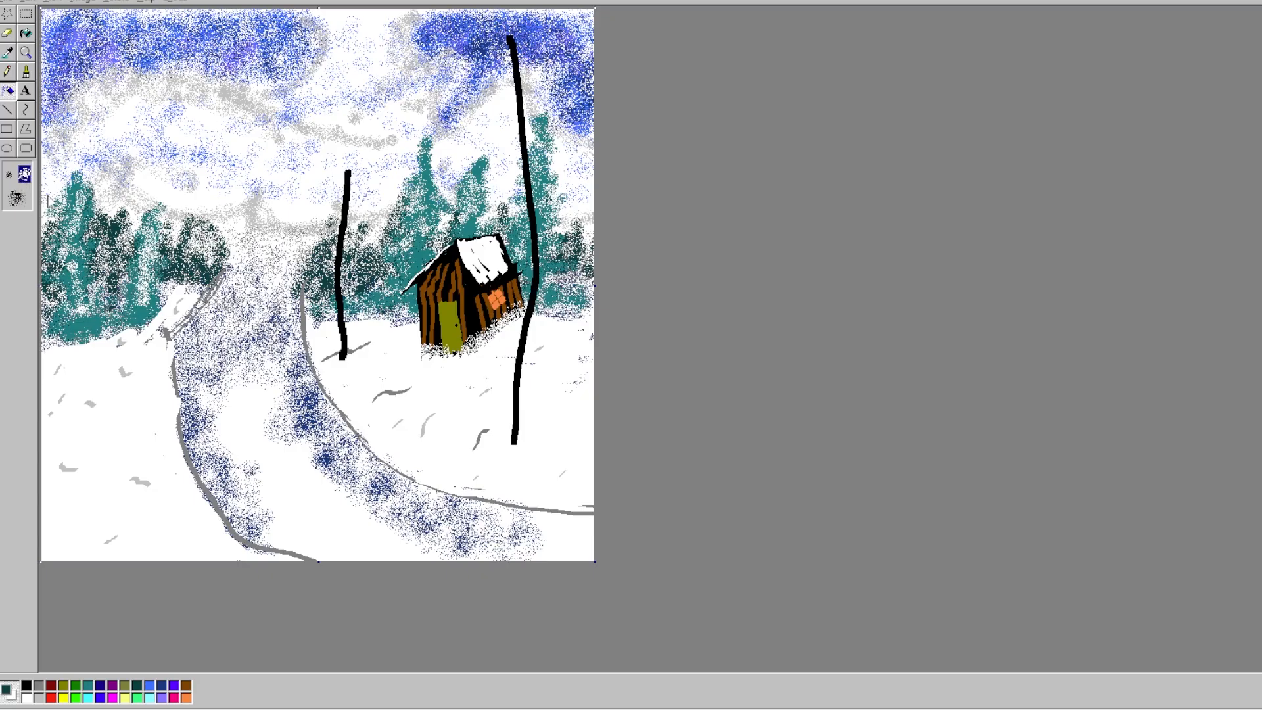
pyautogui.moveTo(518, 58)
pyautogui.mouseDown()
pyautogui.moveTo(518, 113)
pyautogui.moveTo(529, 104)
pyautogui.moveTo(512, 117)
pyautogui.moveTo(520, 134)
pyautogui.moveTo(539, 126)
pyautogui.moveTo(509, 145)
pyautogui.moveTo(540, 132)
pyautogui.moveTo(500, 155)
pyautogui.moveTo(545, 161)
pyautogui.moveTo(506, 162)
pyautogui.moveTo(546, 184)
pyautogui.moveTo(512, 194)
pyautogui.moveTo(552, 175)
pyautogui.moveTo(522, 218)
pyautogui.moveTo(546, 227)
pyautogui.moveTo(519, 233)
pyautogui.moveTo(516, 249)
pyautogui.moveTo(562, 257)
pyautogui.moveTo(493, 296)
pyautogui.moveTo(554, 277)
pyautogui.moveTo(503, 280)
pyautogui.moveTo(529, 270)
pyautogui.moveTo(556, 301)
pyautogui.moveTo(506, 309)
pyautogui.moveTo(552, 305)
pyautogui.moveTo(552, 326)
pyautogui.moveTo(470, 339)
pyautogui.moveTo(552, 354)
pyautogui.moveTo(460, 368)
pyautogui.moveTo(559, 345)
pyautogui.moveTo(512, 352)
pyautogui.moveTo(503, 322)
pyautogui.moveTo(519, 320)
pyautogui.mouseUp()
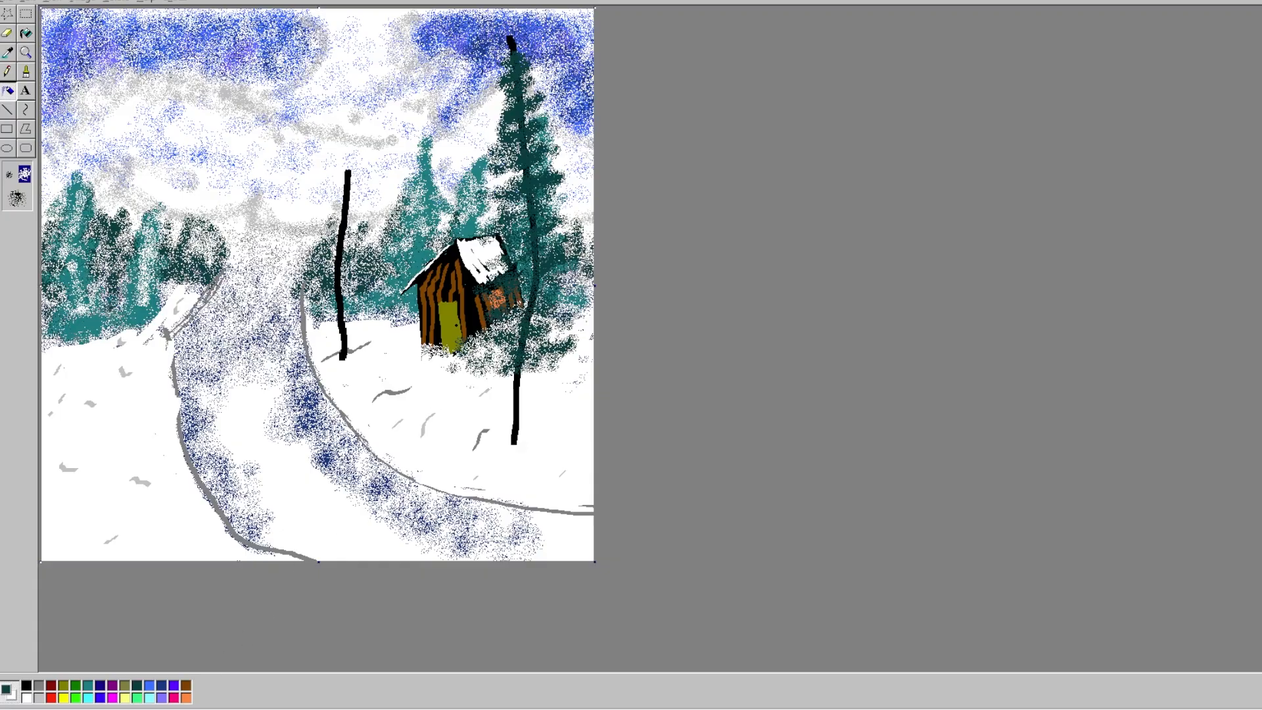
# - Thicken the tall evergreen's trunk in black from beside the cabin down to a flared base
pyautogui.click(27, 686)
pyautogui.click(26, 71)
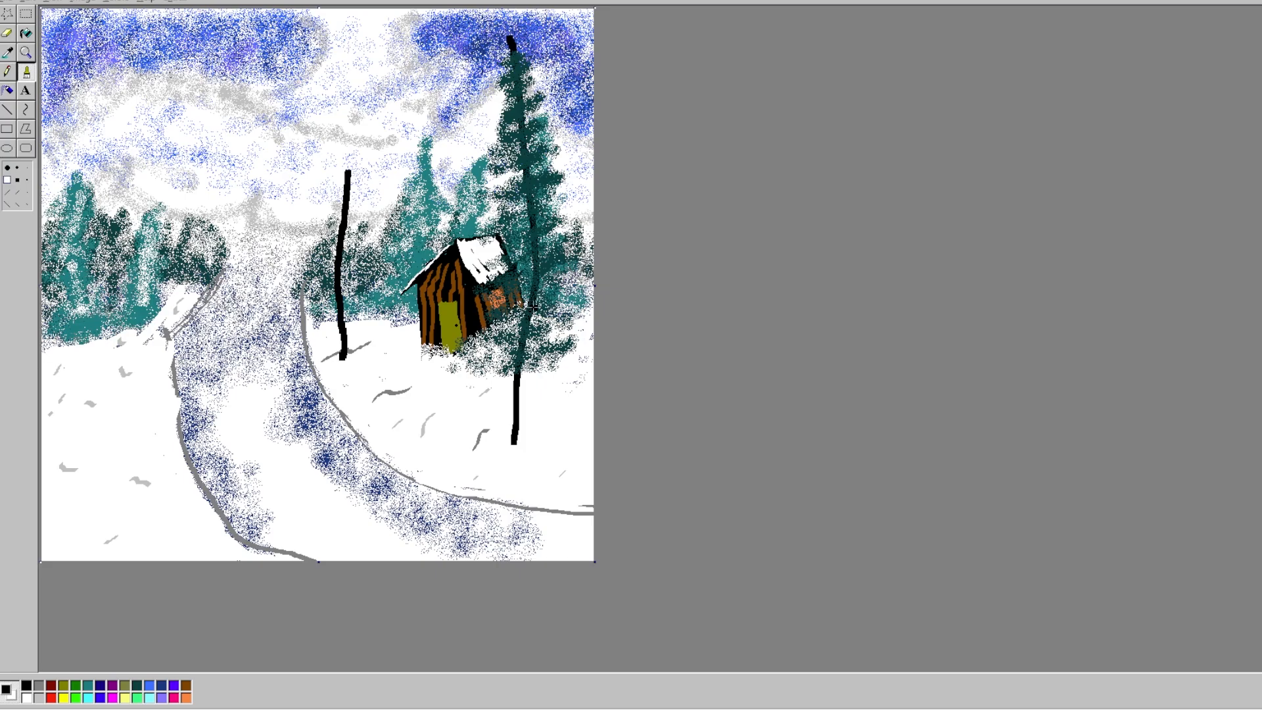
pyautogui.moveTo(530, 322); pyautogui.dragTo(537, 431)
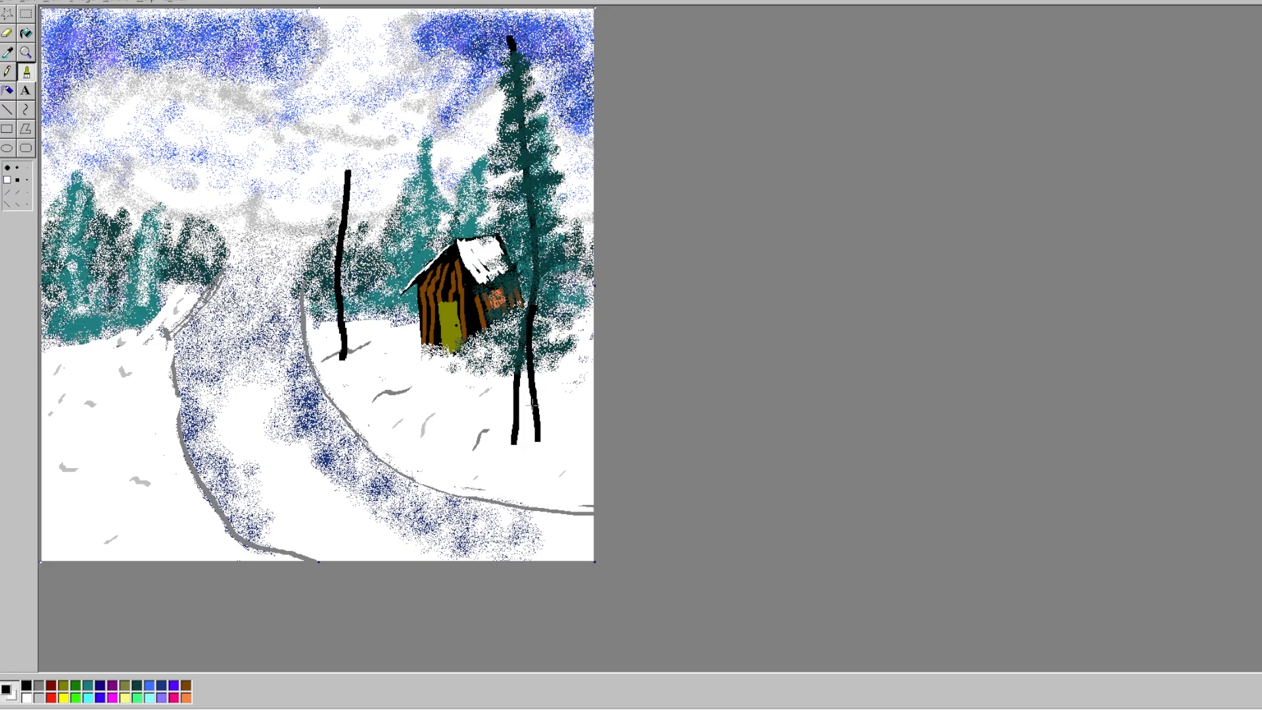
pyautogui.moveTo(530, 322); pyautogui.dragTo(537, 429)
pyautogui.moveTo(523, 351); pyautogui.dragTo(509, 438)
pyautogui.moveTo(523, 384)
pyautogui.mouseDown()
pyautogui.moveTo(540, 438)
pyautogui.moveTo(529, 406)
pyautogui.moveTo(519, 434)
pyautogui.moveTo(523, 424)
pyautogui.moveTo(539, 436)
pyautogui.moveTo(511, 437)
pyautogui.mouseUp()
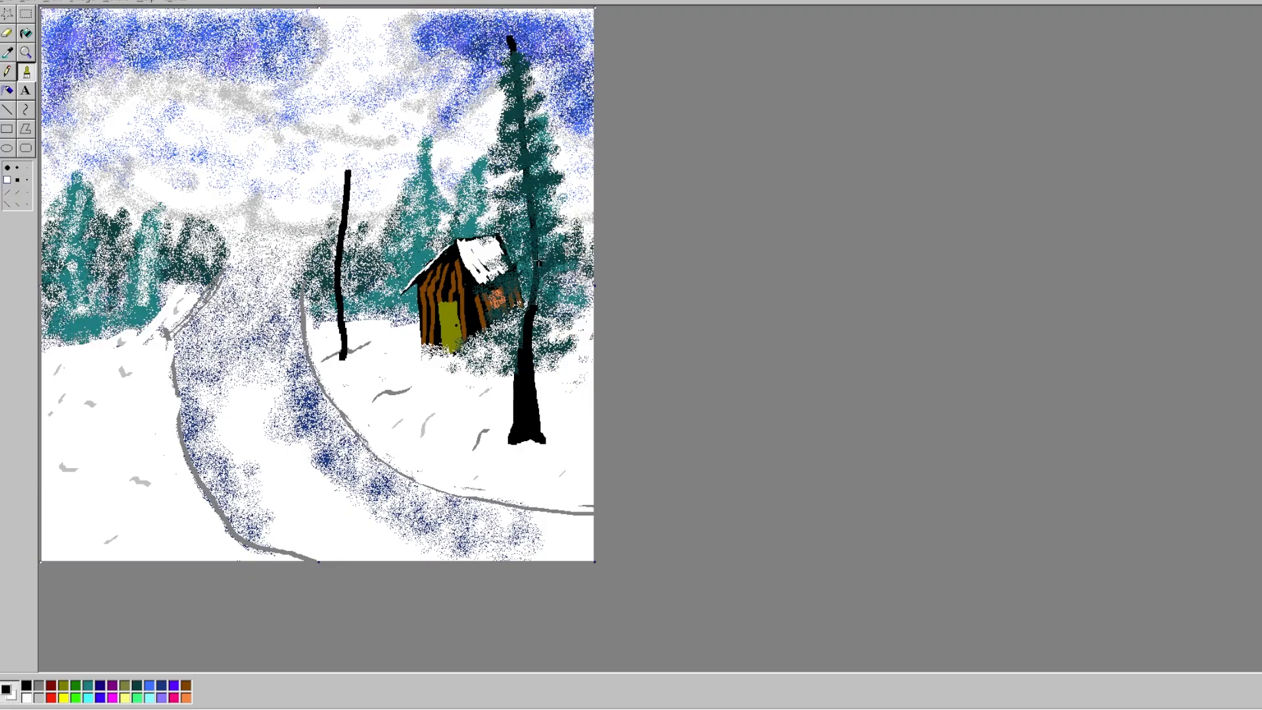
pyautogui.moveTo(539, 253); pyautogui.dragTo(523, 343)
pyautogui.moveTo(538, 250); pyautogui.dragTo(531, 311)
pyautogui.moveTo(521, 366); pyautogui.dragTo(513, 407)
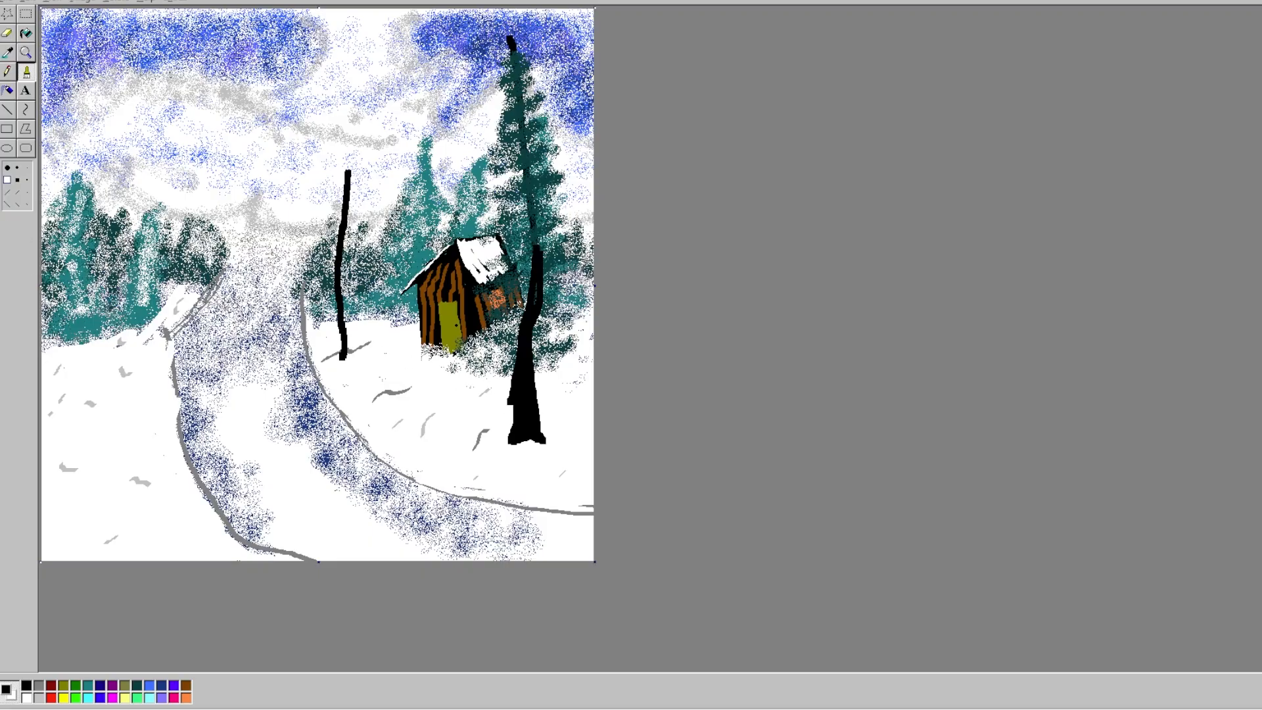
# - Airbrush dark teal foliage over the tall evergreen's trunk beside the cabin with the medium spray, from its lower branches up to the tip
pyautogui.click(8, 90)
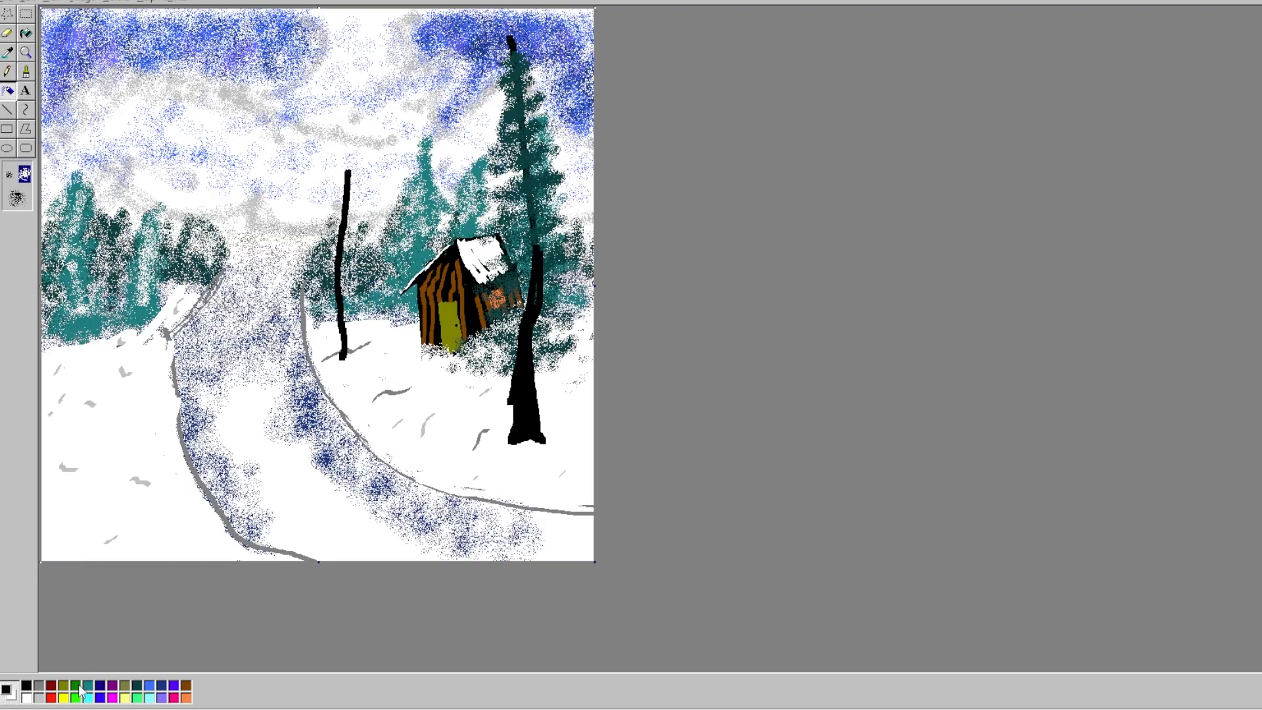
pyautogui.click(140, 687)
pyautogui.moveTo(533, 279)
pyautogui.mouseDown()
pyautogui.moveTo(526, 264)
pyautogui.moveTo(539, 256)
pyautogui.moveTo(523, 289)
pyautogui.moveTo(549, 275)
pyautogui.moveTo(533, 305)
pyautogui.moveTo(567, 302)
pyautogui.moveTo(523, 306)
pyautogui.moveTo(565, 305)
pyautogui.moveTo(490, 342)
pyautogui.moveTo(571, 349)
pyautogui.moveTo(506, 360)
pyautogui.moveTo(539, 356)
pyautogui.moveTo(497, 346)
pyautogui.mouseUp()
pyautogui.moveTo(575, 336)
pyautogui.mouseDown()
pyautogui.moveTo(546, 334)
pyautogui.moveTo(538, 235)
pyautogui.mouseUp()
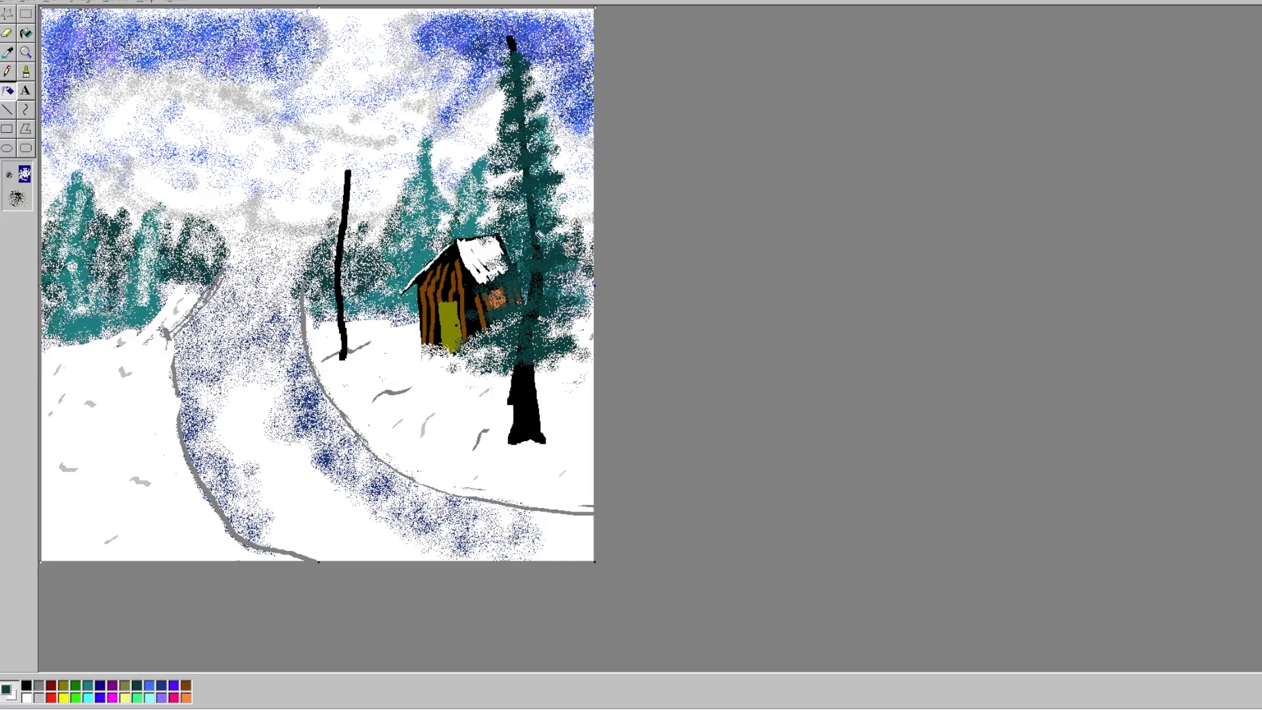
pyautogui.moveTo(556, 287)
pyautogui.mouseDown()
pyautogui.moveTo(565, 332)
pyautogui.moveTo(581, 340)
pyautogui.moveTo(473, 358)
pyautogui.moveTo(562, 273)
pyautogui.moveTo(536, 197)
pyautogui.moveTo(513, 39)
pyautogui.moveTo(528, 59)
pyautogui.mouseUp()
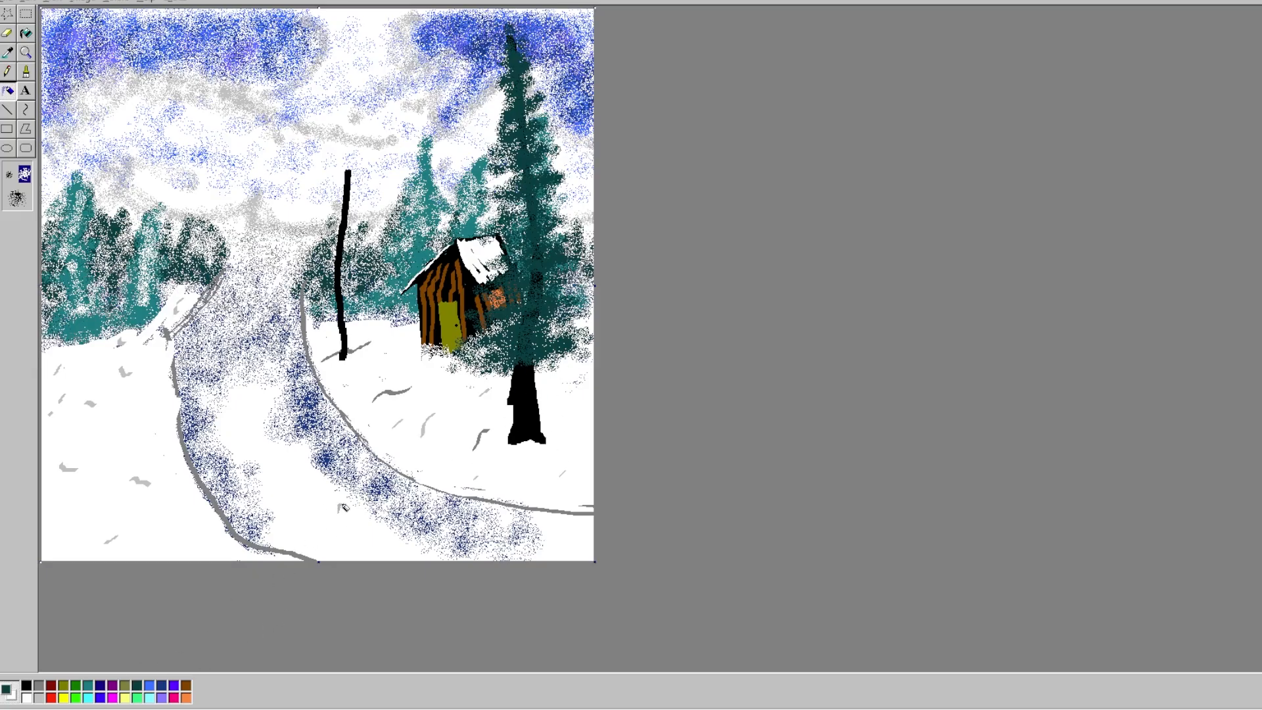
# - Airbrush white snow onto the tall evergreen's branches beside the cabin with the small and large spray sizes
pyautogui.click(31, 697)
pyautogui.click(9, 175)
pyautogui.moveTo(543, 322); pyautogui.dragTo(566, 334)
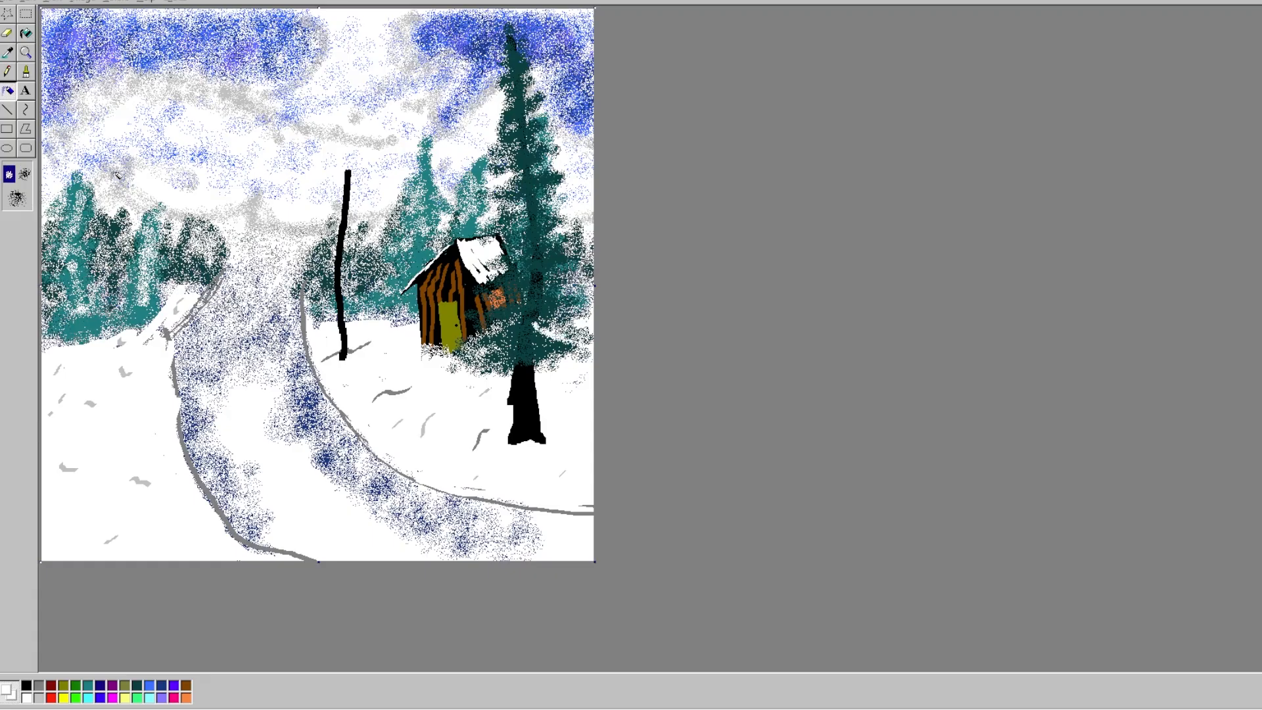
pyautogui.click(17, 199)
pyautogui.moveTo(453, 348)
pyautogui.mouseDown()
pyautogui.moveTo(510, 332)
pyautogui.moveTo(507, 321)
pyautogui.mouseUp()
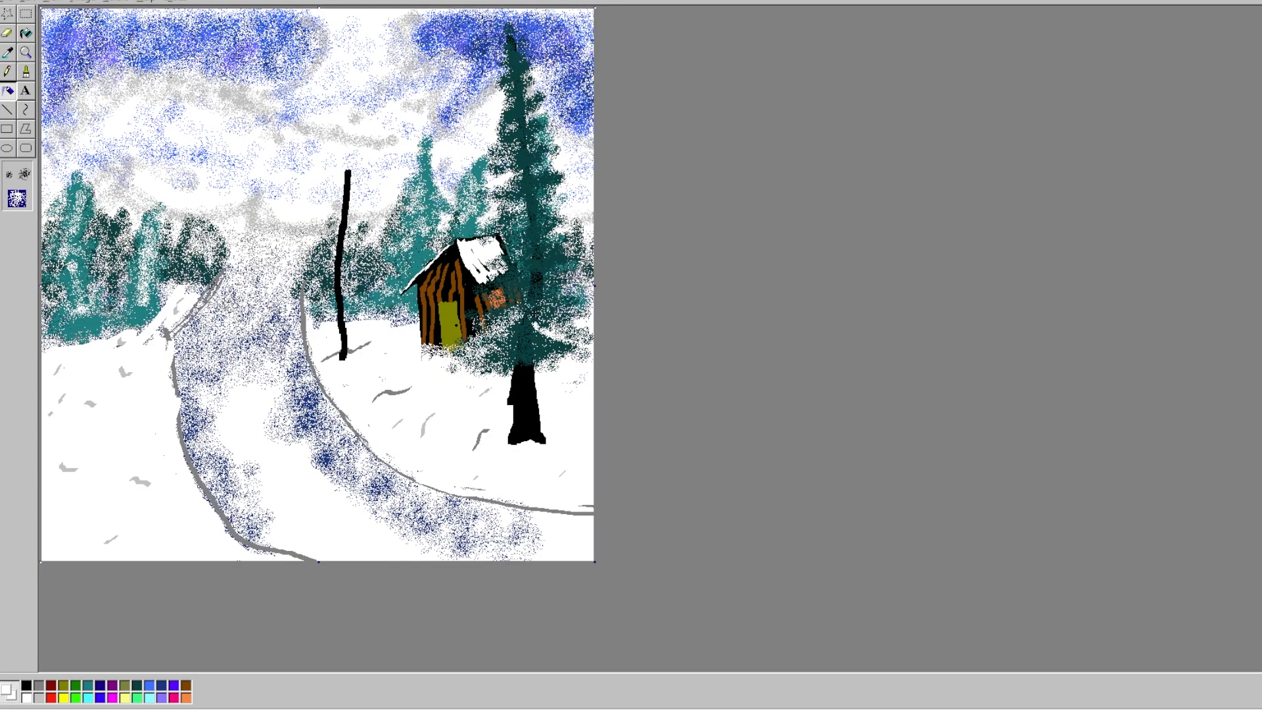
pyautogui.moveTo(558, 241); pyautogui.dragTo(494, 280)
pyautogui.moveTo(525, 127)
pyautogui.mouseDown()
pyautogui.moveTo(541, 122)
pyautogui.moveTo(519, 100)
pyautogui.mouseUp()
pyautogui.moveTo(558, 166)
pyautogui.mouseDown()
pyautogui.moveTo(527, 194)
pyautogui.moveTo(516, 230)
pyautogui.moveTo(555, 217)
pyautogui.moveTo(495, 303)
pyautogui.mouseUp()
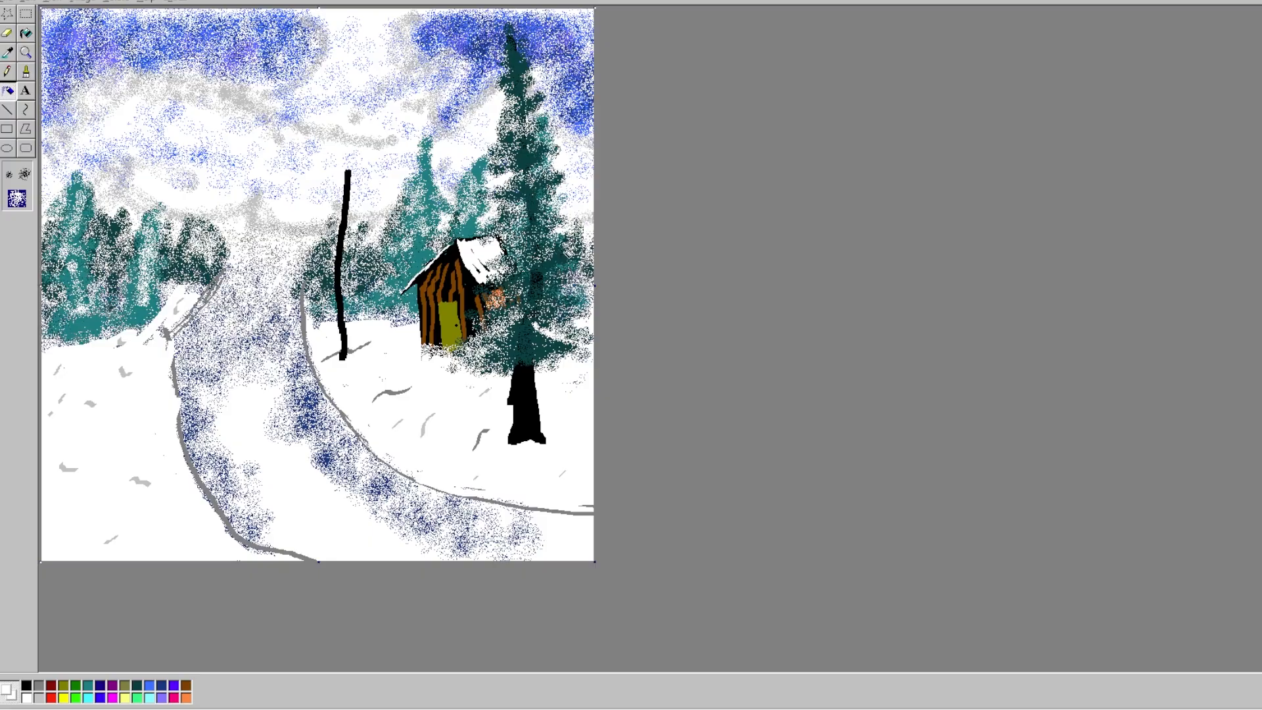
pyautogui.moveTo(565, 254); pyautogui.dragTo(560, 274)
pyautogui.moveTo(556, 355); pyautogui.dragTo(535, 357)
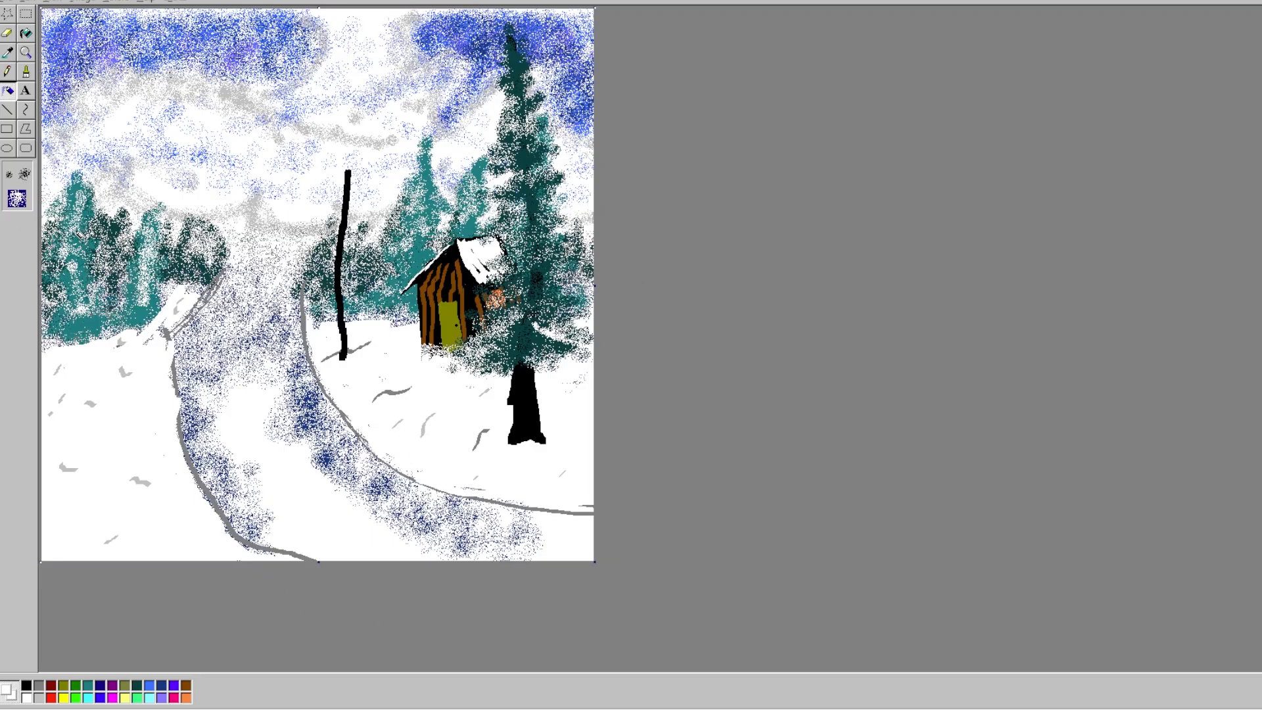
# - Airbrush dark teal branches along the shorter black trunk near the right bank with the medium spray size
pyautogui.click(24, 174)
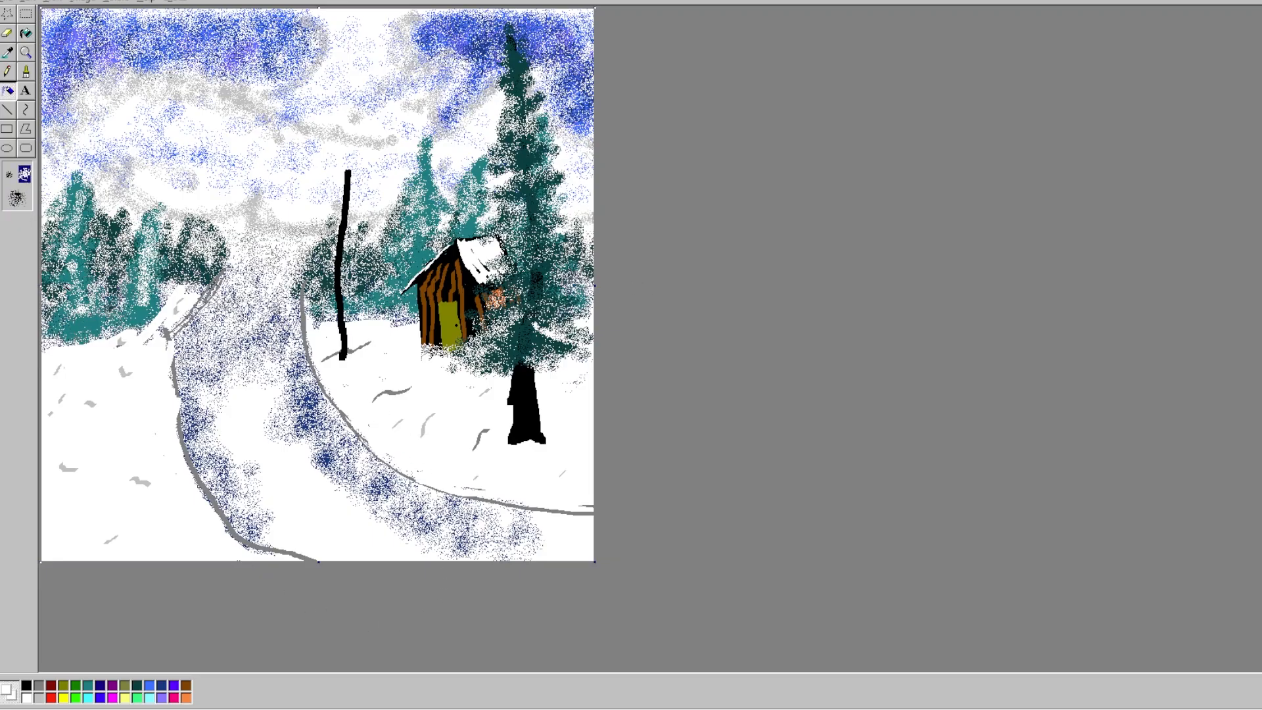
pyautogui.click(139, 686)
pyautogui.moveTo(347, 185)
pyautogui.mouseDown()
pyautogui.moveTo(334, 261)
pyautogui.moveTo(363, 261)
pyautogui.moveTo(315, 293)
pyautogui.moveTo(361, 304)
pyautogui.moveTo(342, 319)
pyautogui.moveTo(329, 308)
pyautogui.moveTo(352, 314)
pyautogui.moveTo(335, 332)
pyautogui.moveTo(359, 310)
pyautogui.moveTo(315, 328)
pyautogui.moveTo(348, 296)
pyautogui.moveTo(328, 263)
pyautogui.moveTo(361, 238)
pyautogui.moveTo(349, 188)
pyautogui.mouseUp()
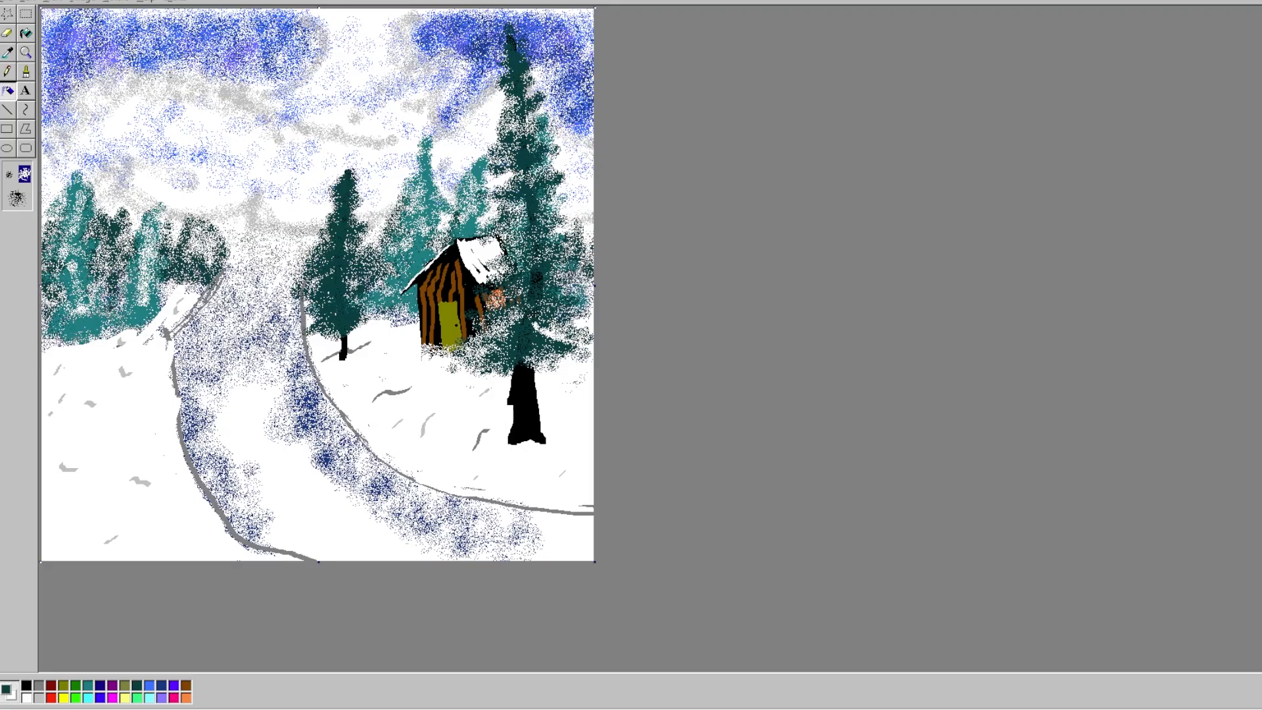
# - Try frosting the shorter evergreen with the large white spray, and cover it over again in dark teal
pyautogui.click(22, 203)
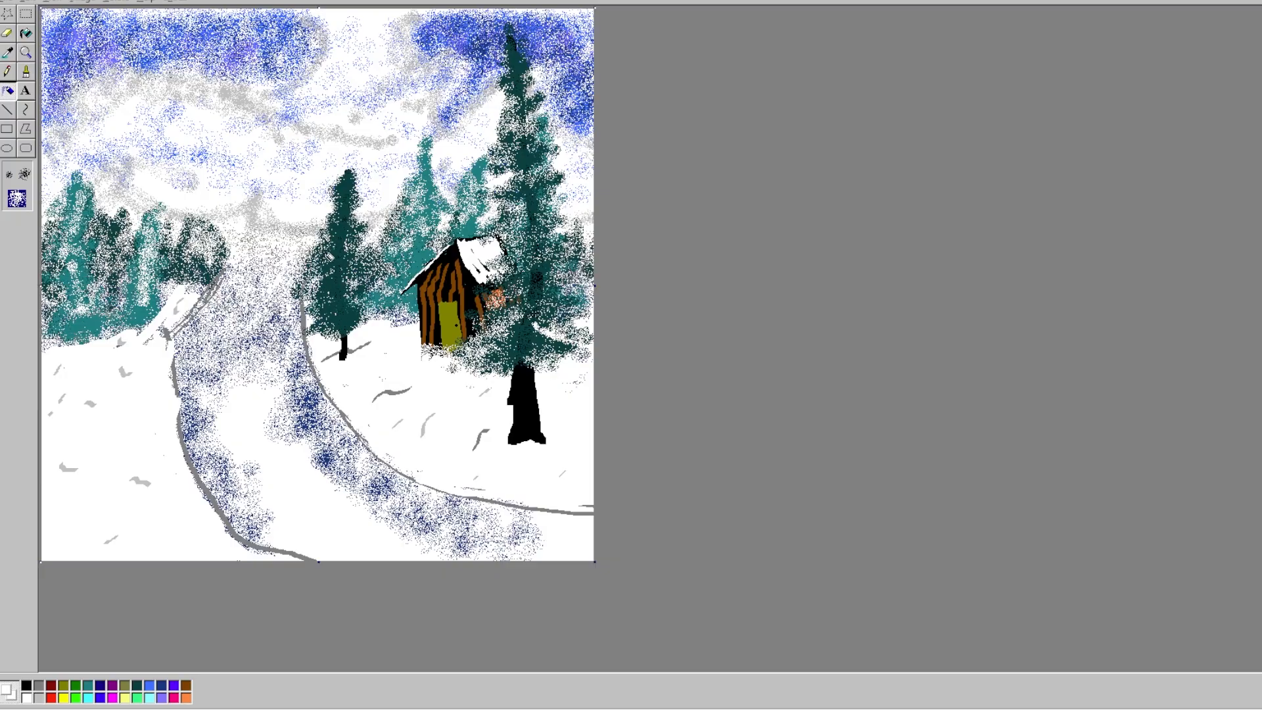
pyautogui.moveTo(365, 243)
pyautogui.mouseDown()
pyautogui.moveTo(358, 314)
pyautogui.moveTo(331, 282)
pyautogui.moveTo(329, 253)
pyautogui.moveTo(347, 253)
pyautogui.mouseUp()
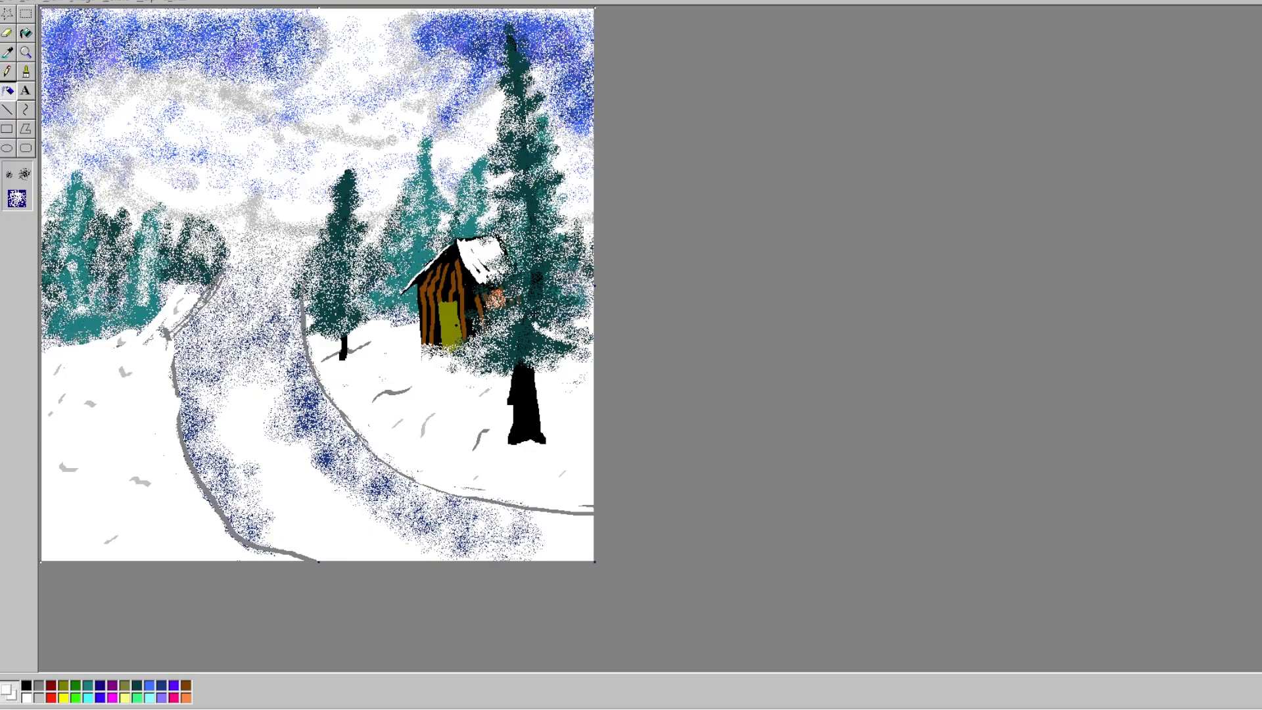
pyautogui.click(25, 175)
pyautogui.click(138, 685)
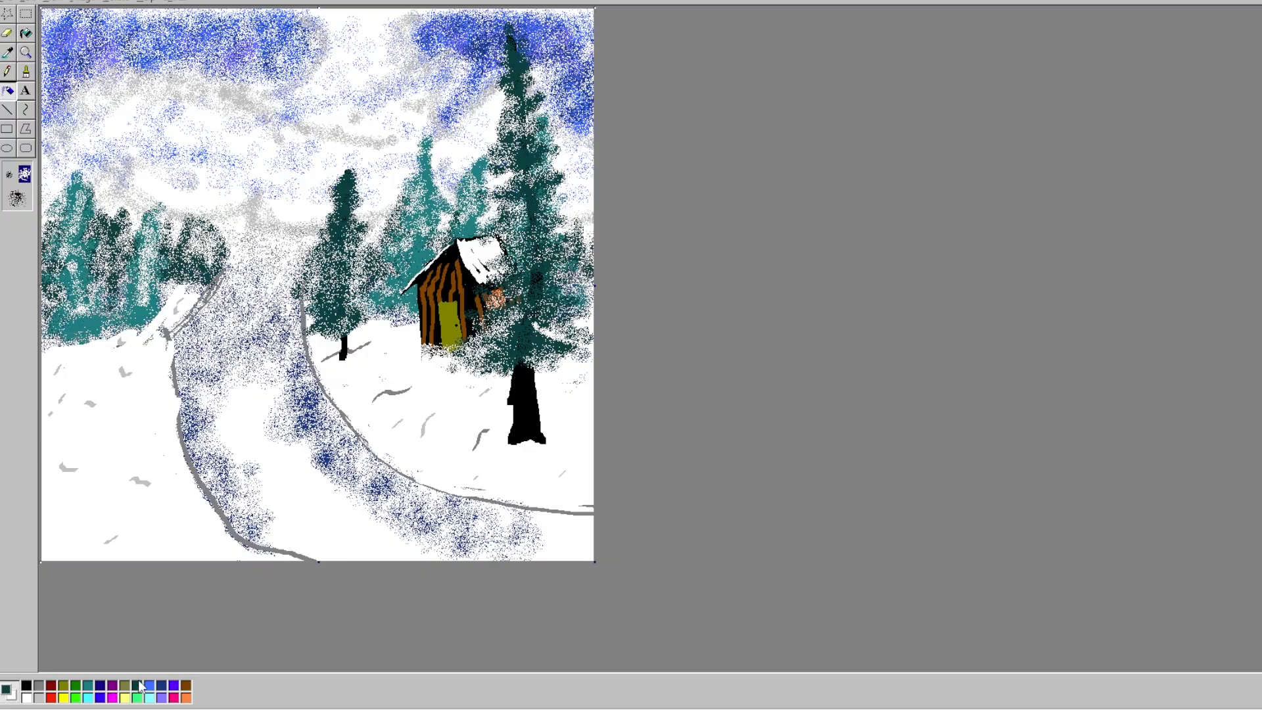
pyautogui.moveTo(360, 226)
pyautogui.mouseDown()
pyautogui.moveTo(329, 278)
pyautogui.moveTo(356, 290)
pyautogui.moveTo(336, 302)
pyautogui.moveTo(350, 325)
pyautogui.moveTo(329, 332)
pyautogui.moveTo(358, 320)
pyautogui.moveTo(347, 298)
pyautogui.mouseUp()
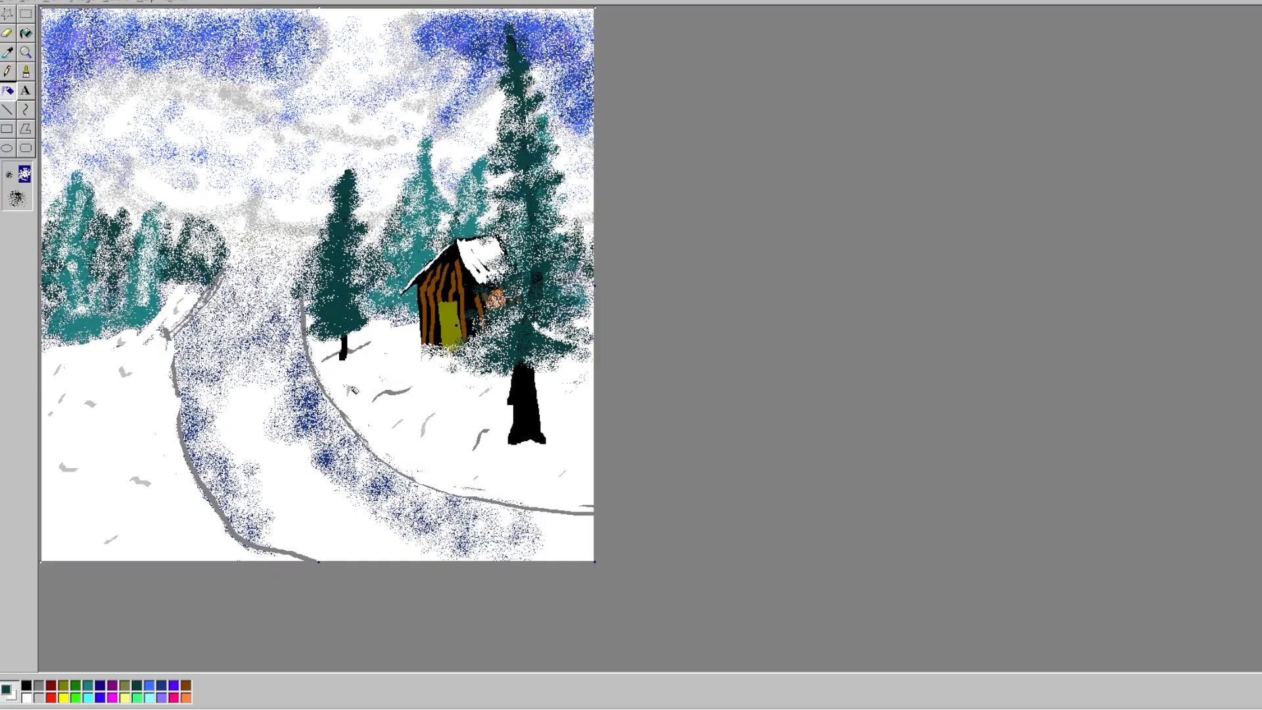
# - Dab small white snow patches over the shorter evergreen near the right bank with the smallest spray size
pyautogui.click(12, 174)
pyautogui.click(27, 698)
pyautogui.moveTo(351, 319)
pyautogui.mouseDown()
pyautogui.moveTo(372, 317)
pyautogui.moveTo(348, 299)
pyautogui.moveTo(329, 303)
pyautogui.moveTo(352, 276)
pyautogui.moveTo(344, 254)
pyautogui.moveTo(334, 282)
pyautogui.mouseUp()
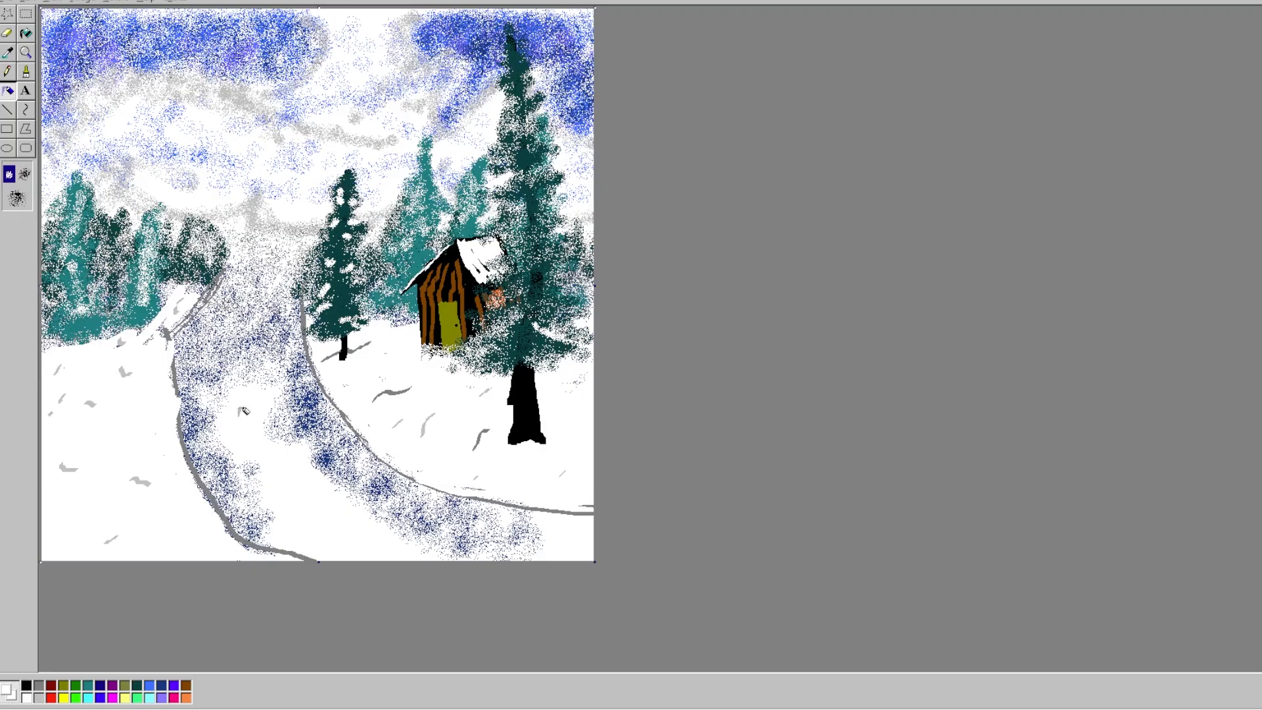
# - Brush a tall black trunk on the left snowbank, widening it into a solid, flared base
pyautogui.click(27, 72)
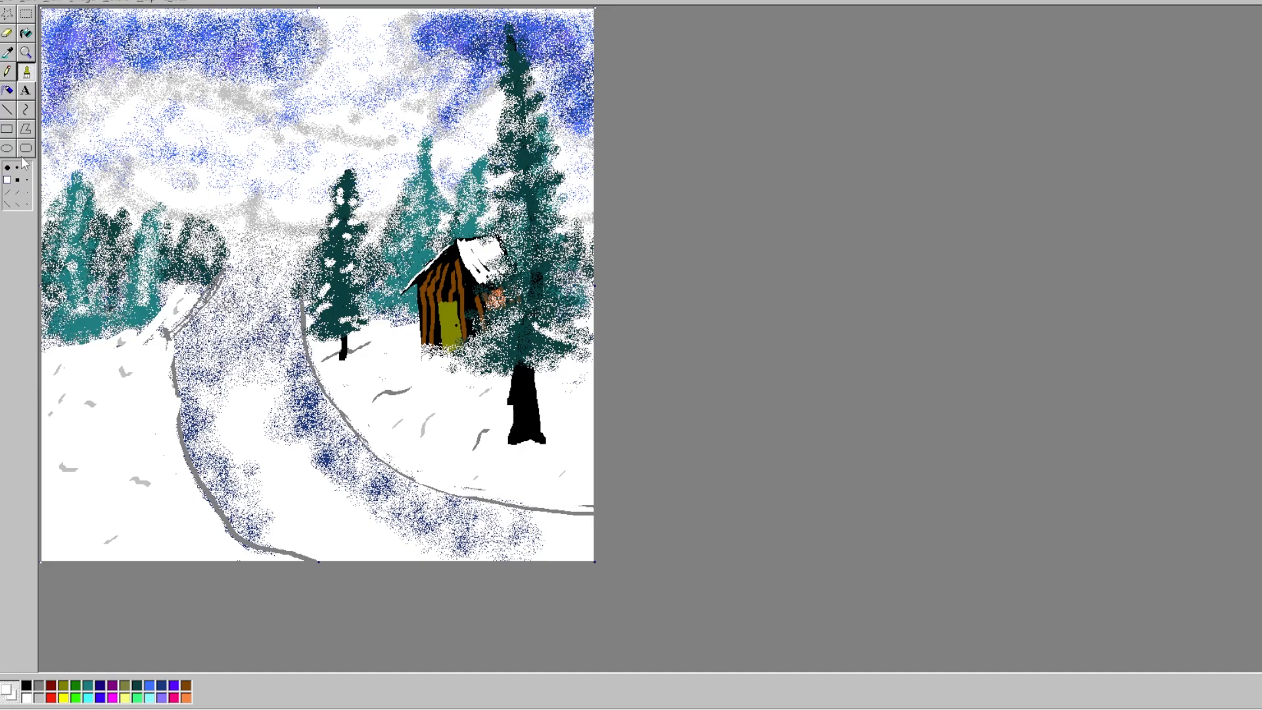
pyautogui.click(25, 687)
pyautogui.moveTo(125, 105)
pyautogui.mouseDown()
pyautogui.moveTo(84, 326)
pyautogui.moveTo(92, 460)
pyautogui.mouseUp()
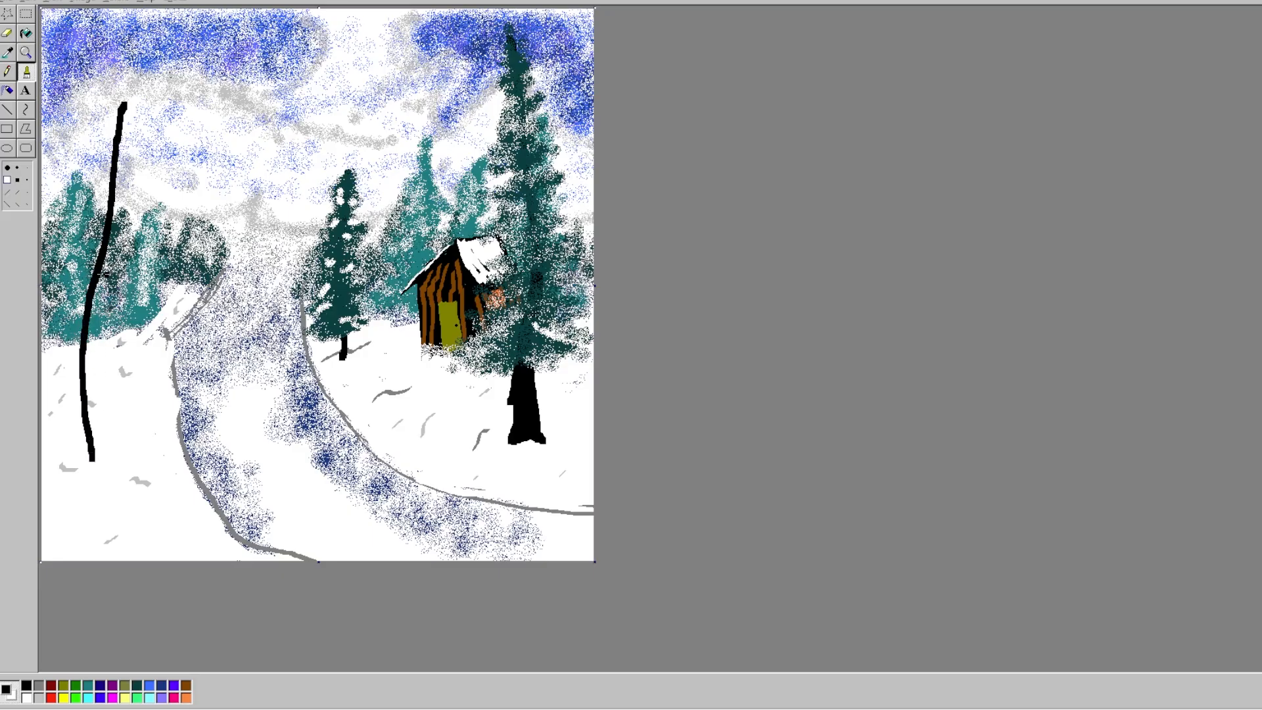
pyautogui.moveTo(94, 302)
pyautogui.mouseDown()
pyautogui.moveTo(93, 375)
pyautogui.moveTo(113, 458)
pyautogui.mouseUp()
pyautogui.moveTo(78, 371)
pyautogui.mouseDown()
pyautogui.moveTo(65, 467)
pyautogui.moveTo(86, 430)
pyautogui.moveTo(89, 455)
pyautogui.moveTo(71, 464)
pyautogui.moveTo(84, 439)
pyautogui.mouseUp()
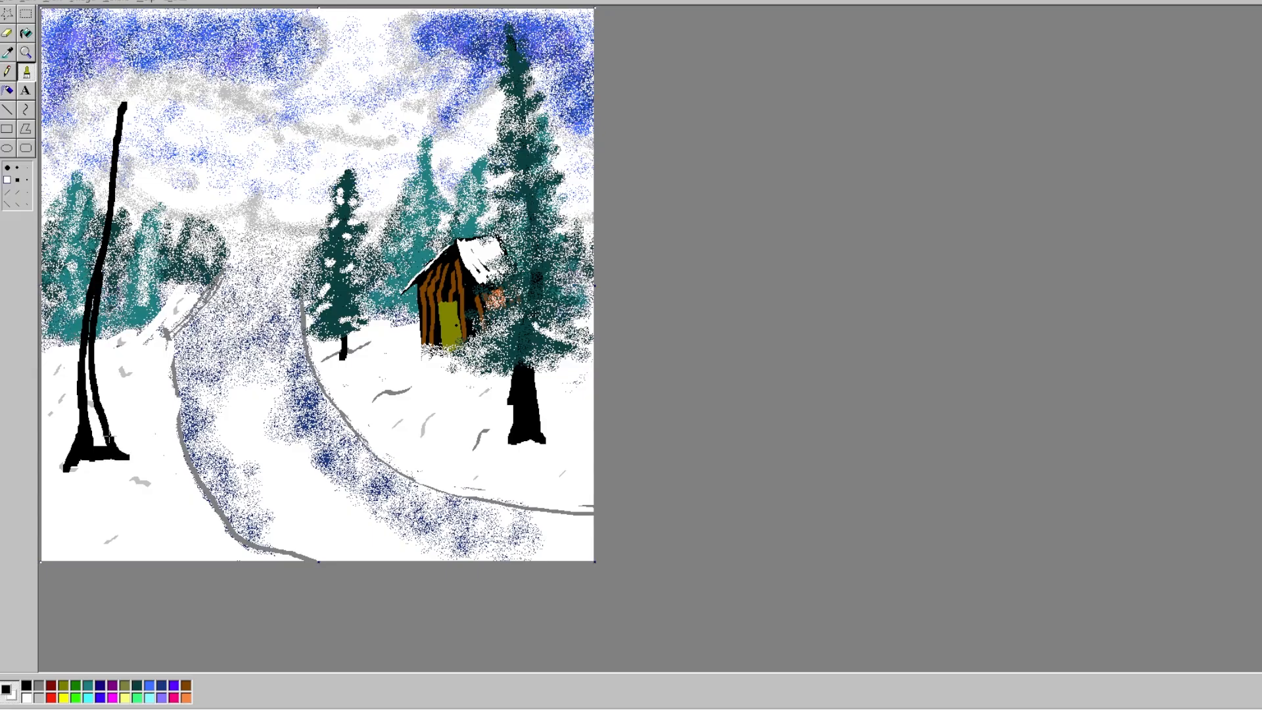
pyautogui.moveTo(107, 448); pyautogui.dragTo(85, 392)
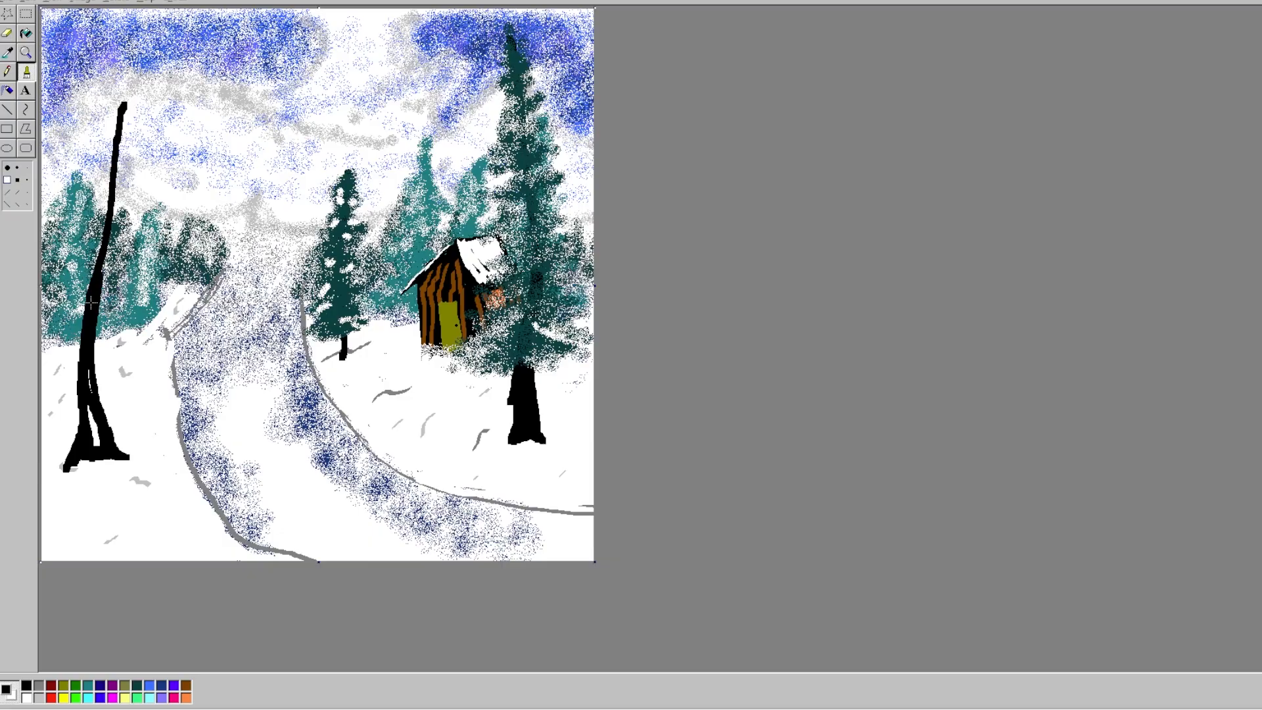
pyautogui.moveTo(89, 362); pyautogui.dragTo(93, 424)
# - Airbrush dark teal branches along the left bank's tall trunk, from above its tip down to just above the flared base
pyautogui.click(8, 90)
pyautogui.click(137, 685)
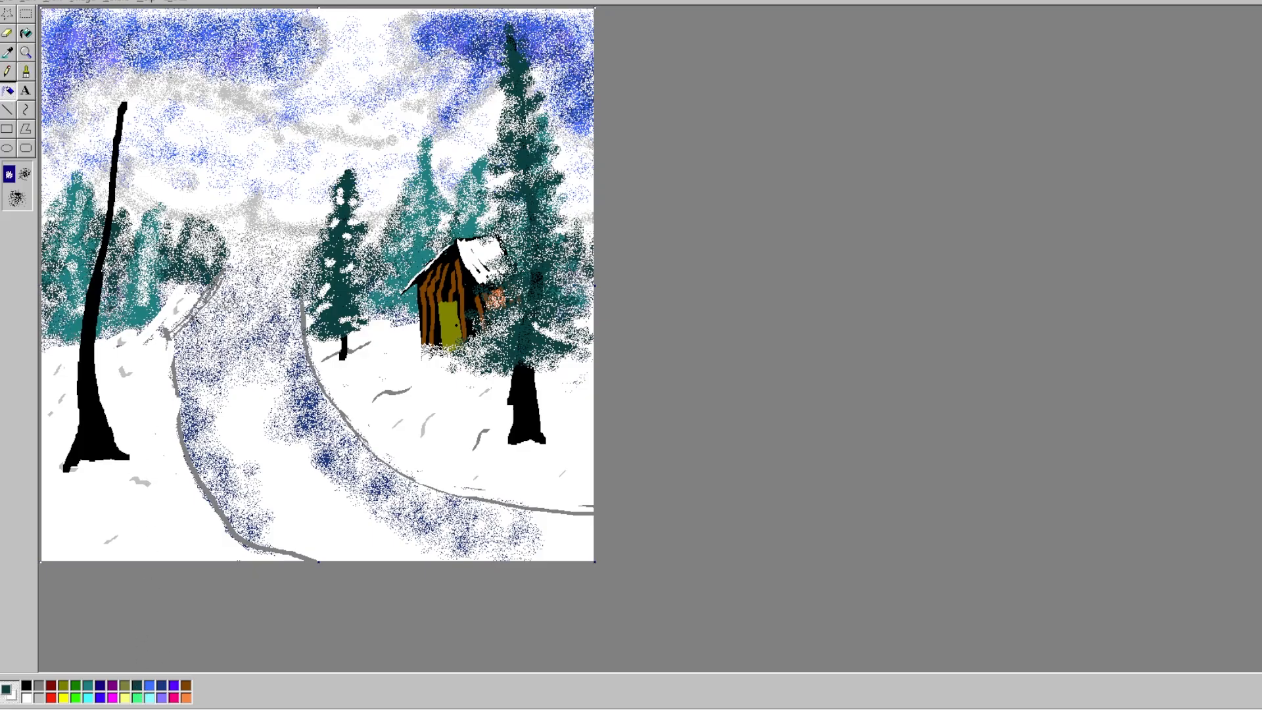
pyautogui.moveTo(127, 111)
pyautogui.mouseDown()
pyautogui.moveTo(117, 128)
pyautogui.moveTo(135, 122)
pyautogui.moveTo(110, 153)
pyautogui.moveTo(122, 176)
pyautogui.moveTo(109, 190)
pyautogui.moveTo(124, 182)
pyautogui.moveTo(107, 192)
pyautogui.mouseUp()
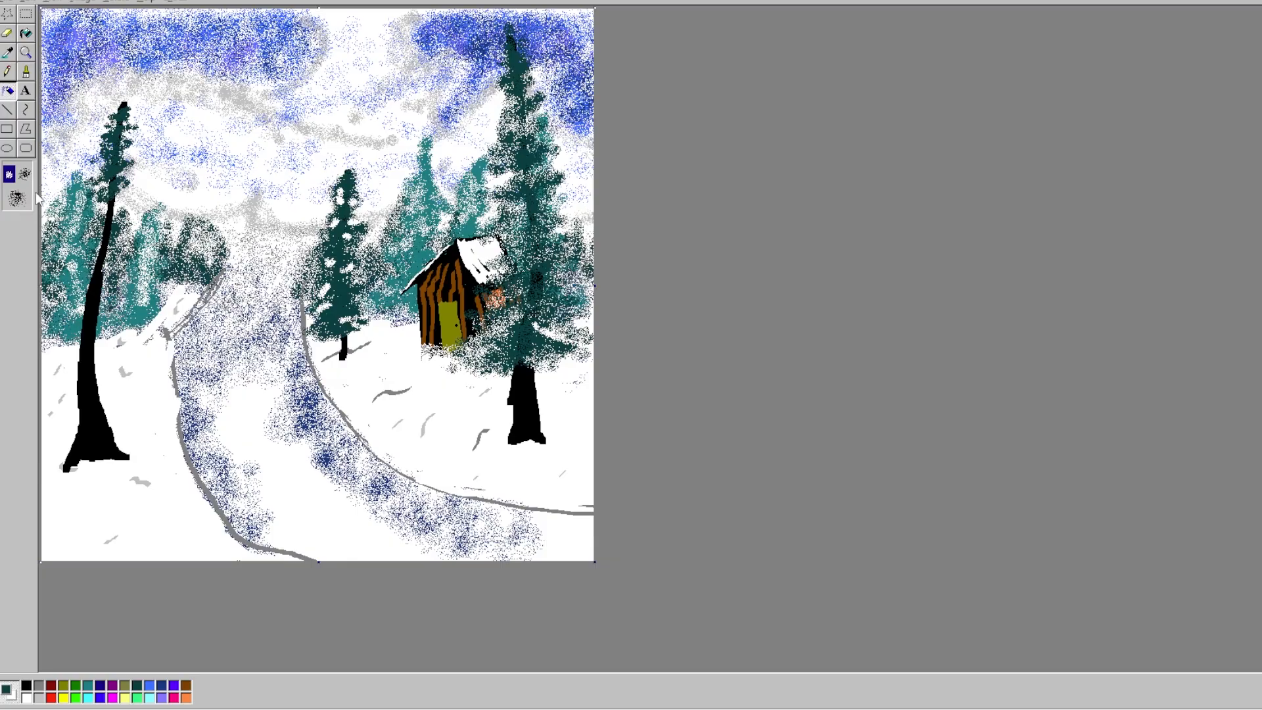
pyautogui.click(25, 174)
pyautogui.moveTo(140, 118)
pyautogui.mouseDown()
pyautogui.moveTo(121, 105)
pyautogui.moveTo(97, 151)
pyautogui.moveTo(136, 144)
pyautogui.moveTo(101, 168)
pyautogui.moveTo(125, 161)
pyautogui.moveTo(105, 184)
pyautogui.moveTo(135, 179)
pyautogui.moveTo(88, 200)
pyautogui.moveTo(118, 209)
pyautogui.moveTo(98, 217)
pyautogui.moveTo(132, 202)
pyautogui.moveTo(75, 240)
pyautogui.moveTo(132, 227)
pyautogui.moveTo(105, 246)
pyautogui.moveTo(128, 251)
pyautogui.moveTo(73, 262)
pyautogui.moveTo(111, 253)
pyautogui.moveTo(72, 288)
pyautogui.moveTo(108, 286)
pyautogui.moveTo(79, 312)
pyautogui.moveTo(122, 295)
pyautogui.moveTo(73, 335)
pyautogui.moveTo(113, 337)
pyautogui.moveTo(56, 359)
pyautogui.moveTo(77, 352)
pyautogui.moveTo(63, 376)
pyautogui.moveTo(92, 374)
pyautogui.moveTo(62, 385)
pyautogui.moveTo(128, 365)
pyautogui.moveTo(99, 354)
pyautogui.moveTo(56, 371)
pyautogui.moveTo(62, 348)
pyautogui.moveTo(104, 327)
pyautogui.moveTo(66, 292)
pyautogui.moveTo(99, 262)
pyautogui.moveTo(97, 286)
pyautogui.moveTo(79, 239)
pyautogui.moveTo(119, 223)
pyautogui.moveTo(125, 92)
pyautogui.mouseUp()
pyautogui.click(22, 203)
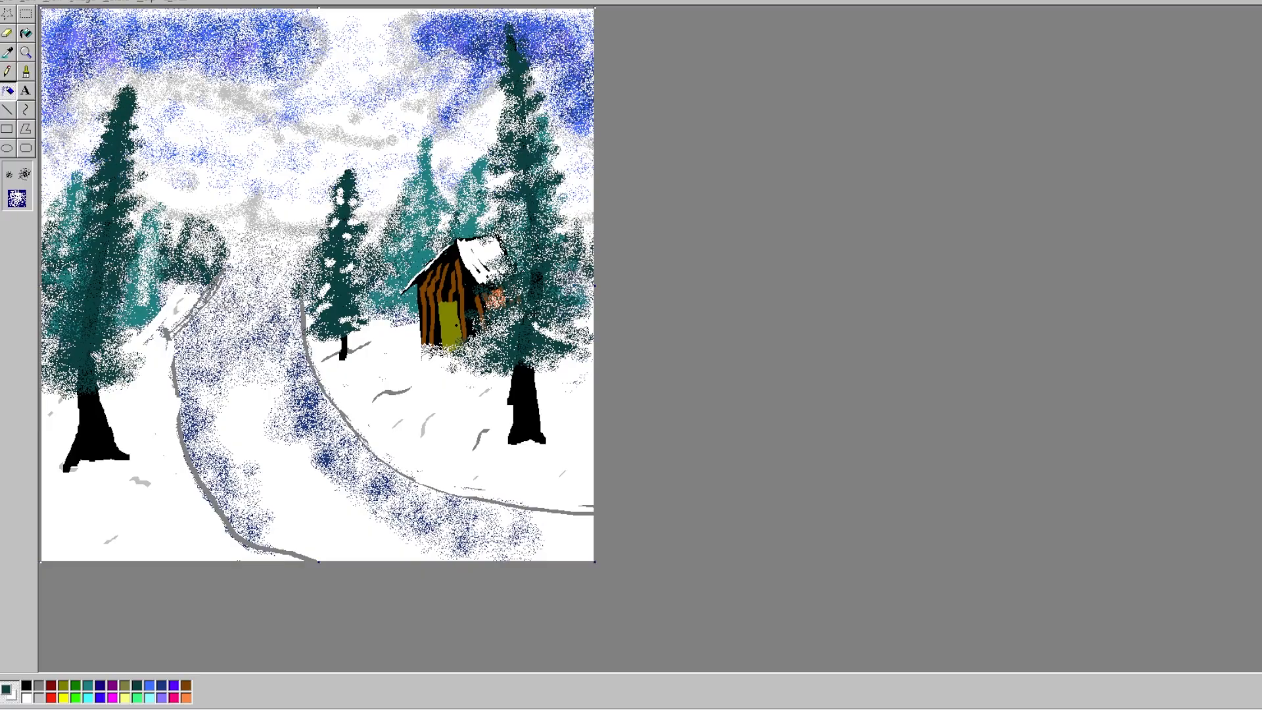
pyautogui.moveTo(95, 355)
pyautogui.mouseDown()
pyautogui.moveTo(117, 358)
pyautogui.moveTo(61, 349)
pyautogui.moveTo(134, 214)
pyautogui.mouseUp()
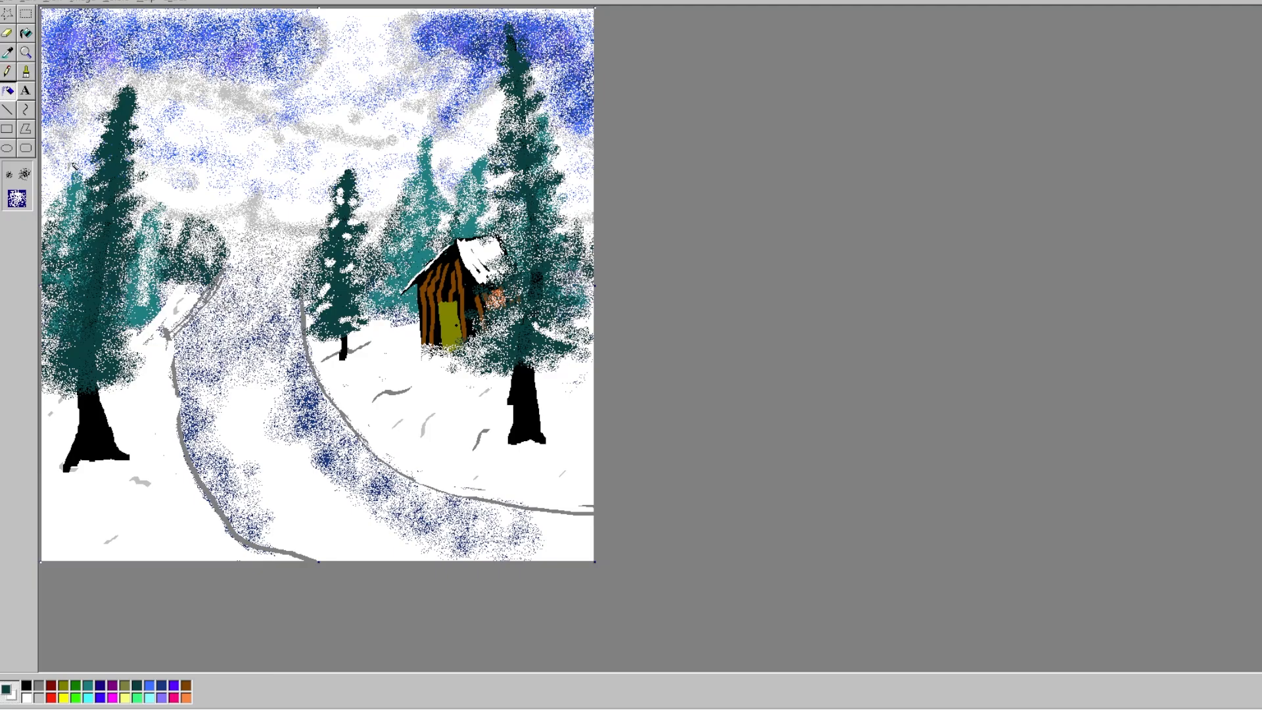
# - Airbrush white frost and small snow patches onto the tall left evergreen with the large and small spray sizes
pyautogui.click(29, 699)
pyautogui.moveTo(77, 364)
pyautogui.mouseDown()
pyautogui.moveTo(94, 373)
pyautogui.moveTo(116, 350)
pyautogui.moveTo(114, 303)
pyautogui.mouseUp()
pyautogui.moveTo(129, 321); pyautogui.dragTo(114, 316)
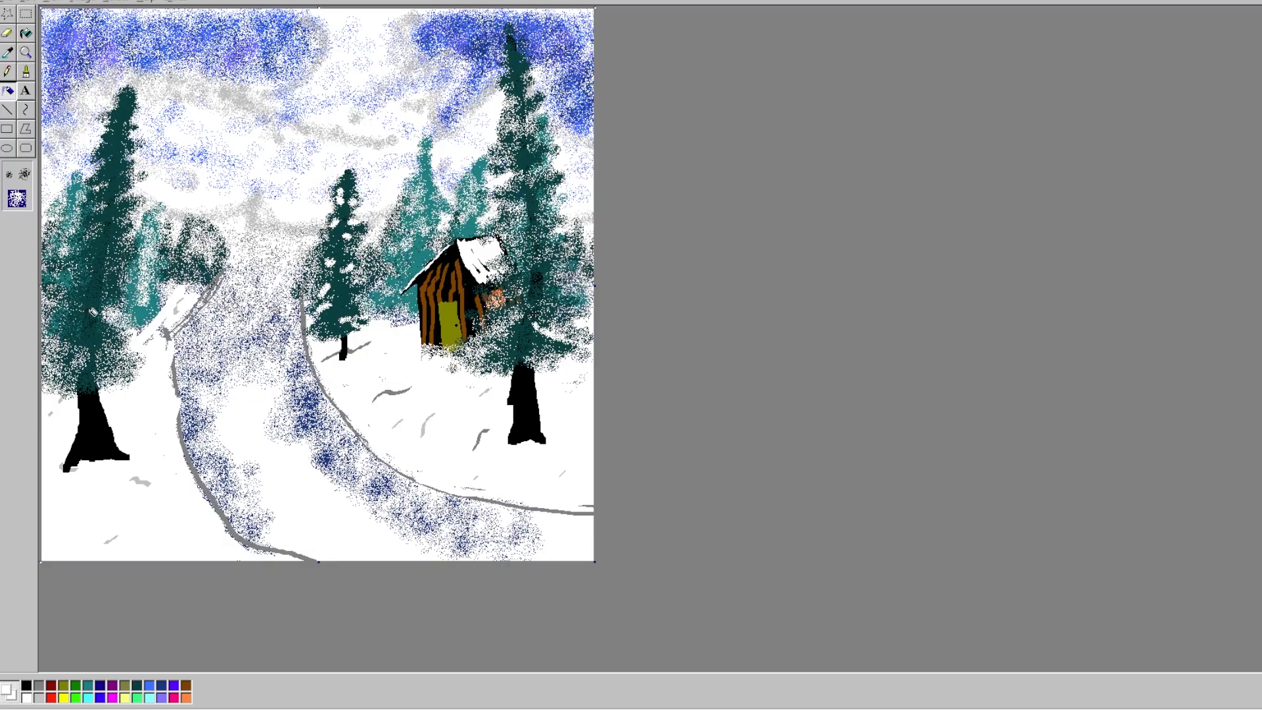
pyautogui.moveTo(74, 263); pyautogui.dragTo(52, 280)
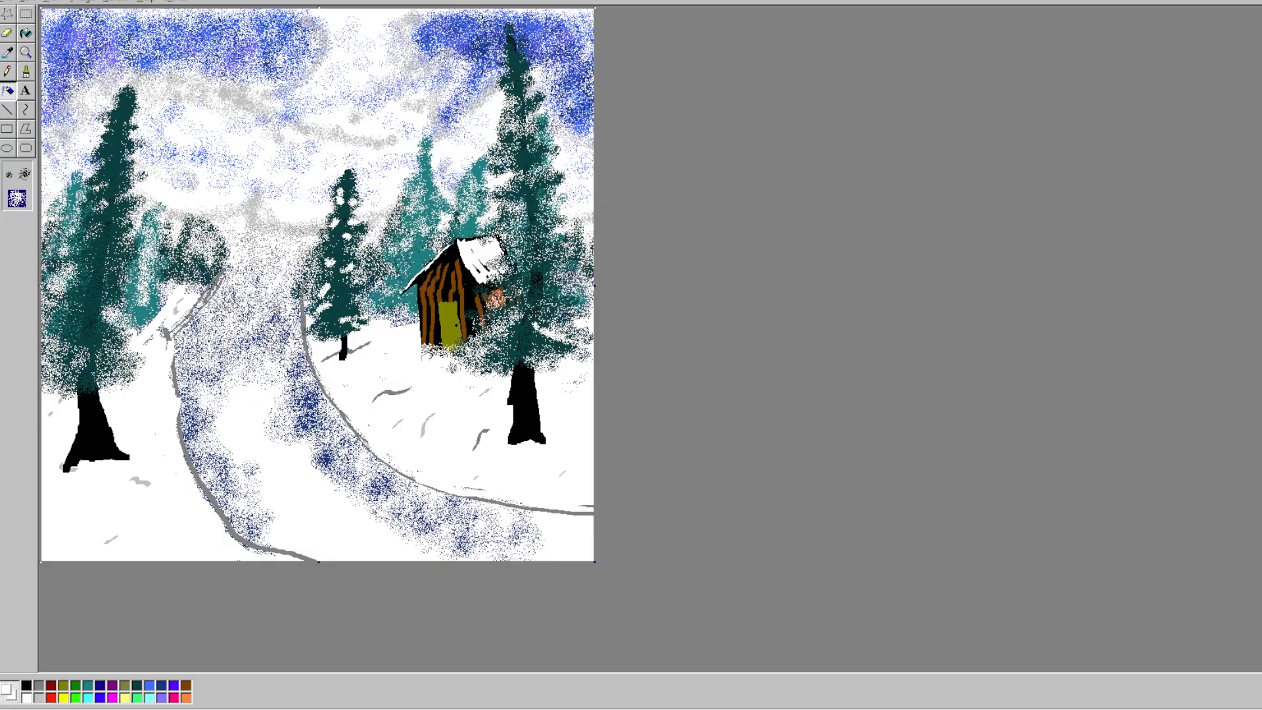
pyautogui.click(8, 174)
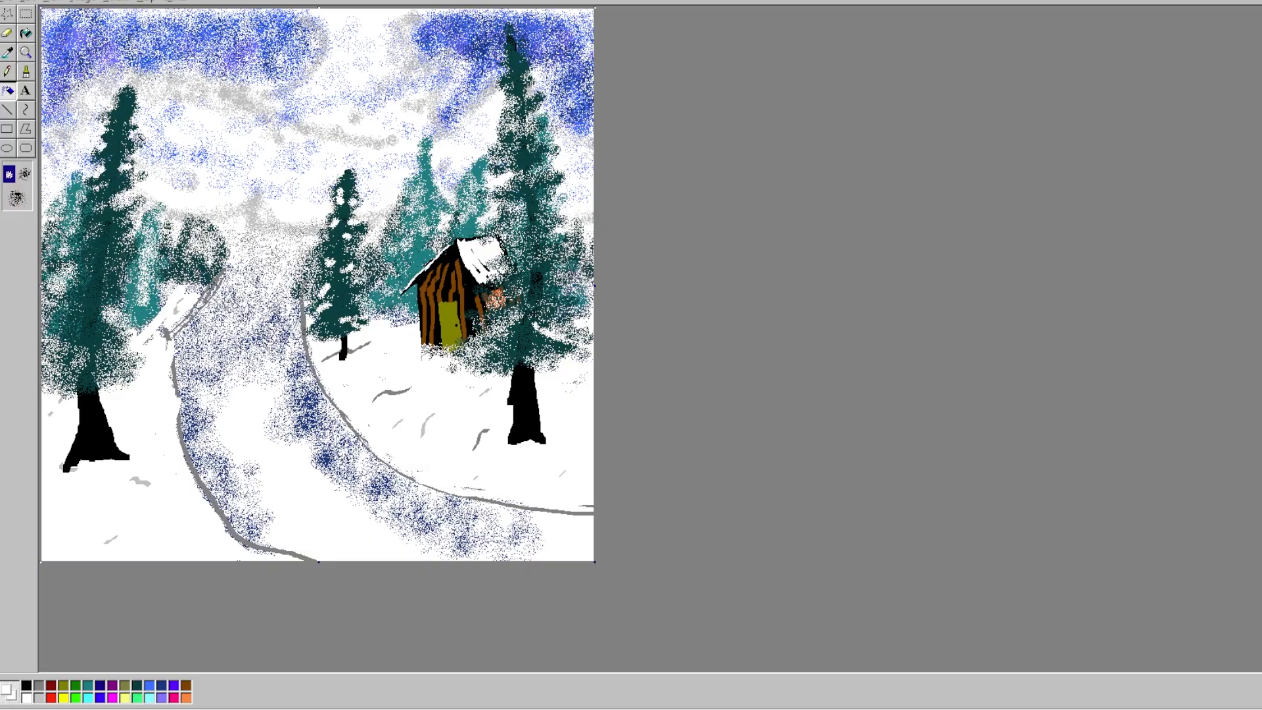
pyautogui.click(114, 118)
pyautogui.moveTo(92, 291)
pyautogui.mouseDown()
pyautogui.moveTo(72, 316)
pyautogui.moveTo(114, 304)
pyautogui.moveTo(114, 284)
pyautogui.mouseUp()
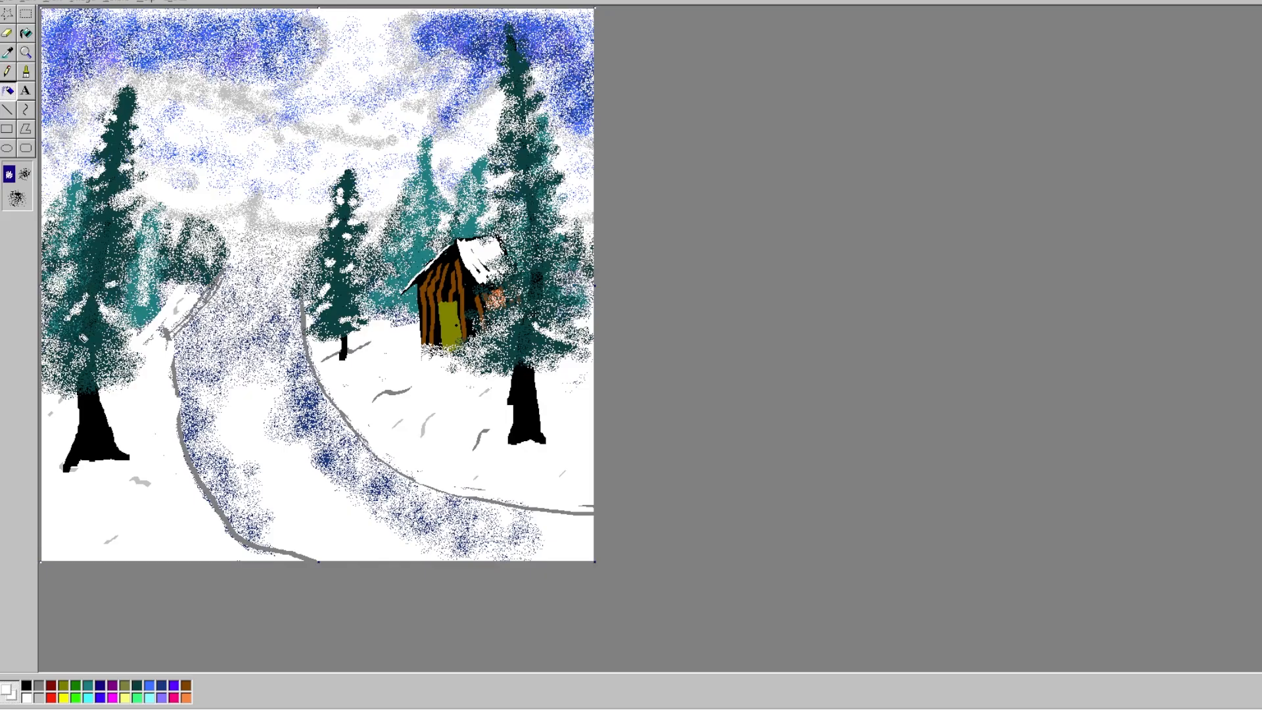
pyautogui.moveTo(73, 354)
pyautogui.mouseDown()
pyautogui.moveTo(58, 357)
pyautogui.moveTo(72, 354)
pyautogui.mouseUp()
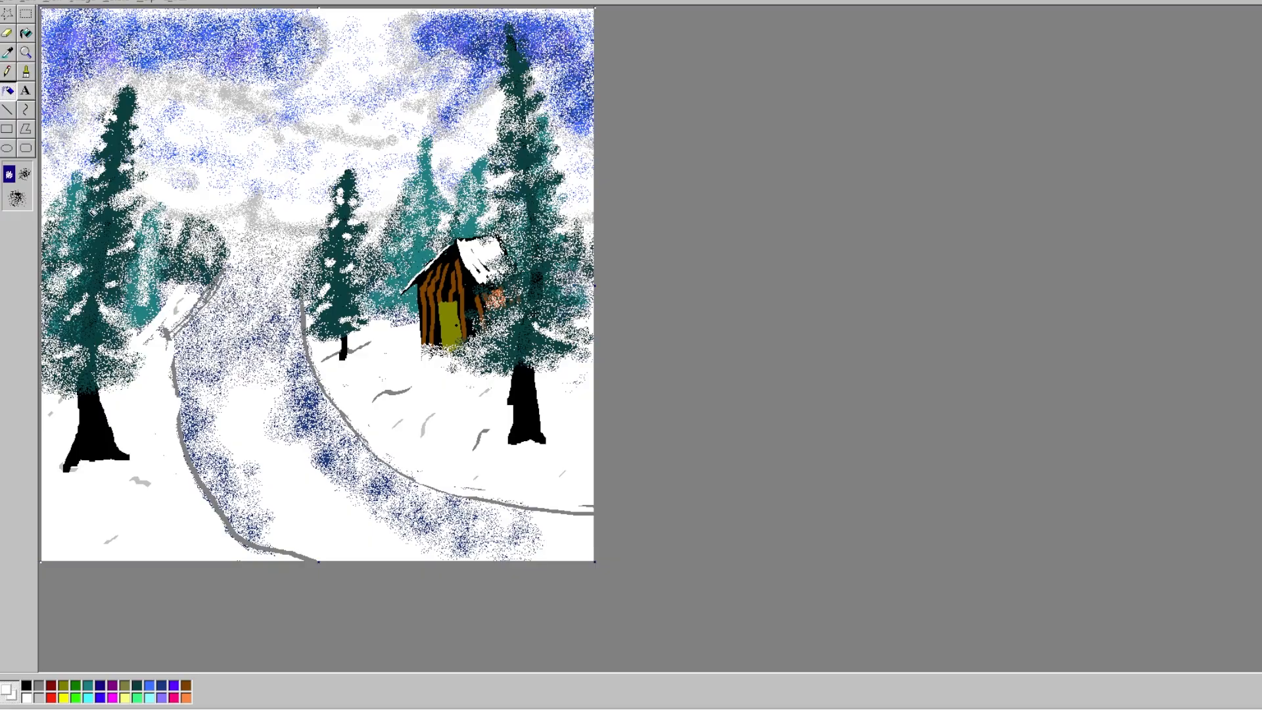
# - Airbrush the stream between the curving banks in dark blue with the large spray, leaving a white patch in the middle
pyautogui.click(17, 198)
pyautogui.click(163, 687)
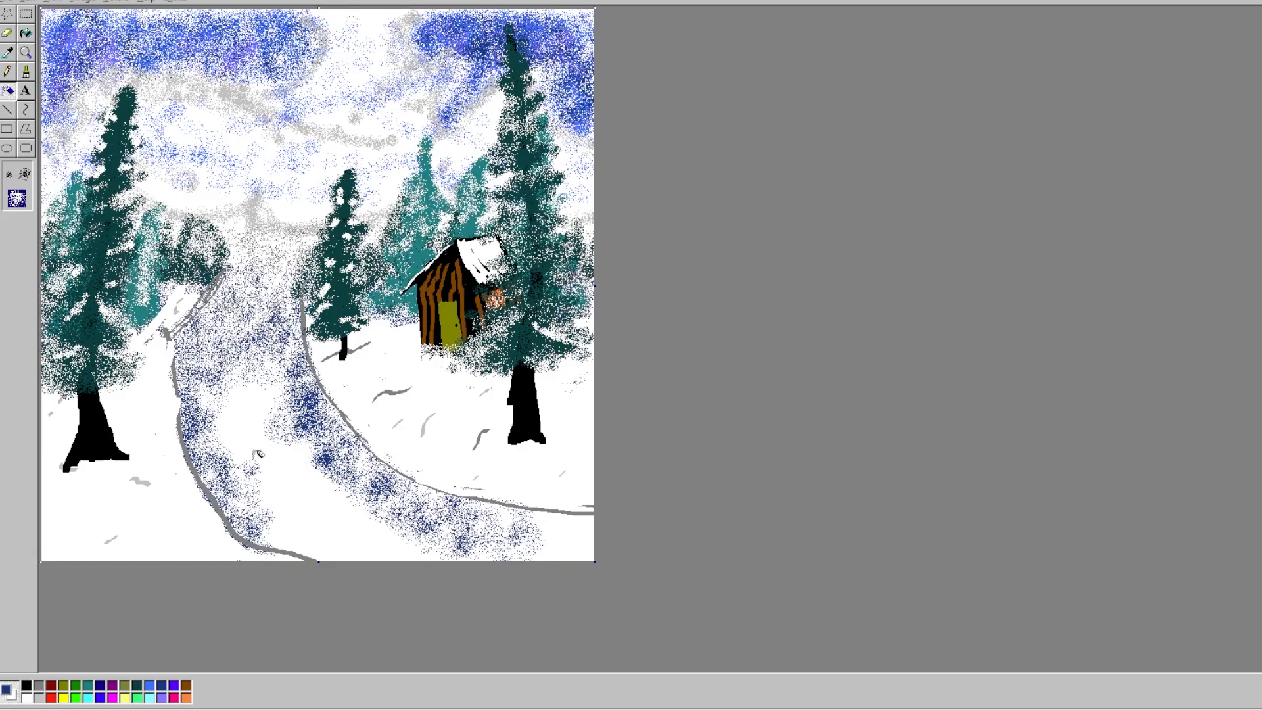
pyautogui.moveTo(219, 401)
pyautogui.mouseDown()
pyautogui.moveTo(197, 361)
pyautogui.moveTo(253, 289)
pyautogui.moveTo(270, 303)
pyautogui.moveTo(243, 355)
pyautogui.moveTo(276, 351)
pyautogui.moveTo(288, 326)
pyautogui.moveTo(293, 381)
pyautogui.moveTo(217, 381)
pyautogui.moveTo(197, 405)
pyautogui.moveTo(259, 519)
pyautogui.moveTo(214, 473)
pyautogui.moveTo(246, 276)
pyautogui.moveTo(289, 263)
pyautogui.moveTo(273, 257)
pyautogui.moveTo(240, 355)
pyautogui.moveTo(289, 420)
pyautogui.moveTo(325, 434)
pyautogui.moveTo(338, 460)
pyautogui.moveTo(358, 457)
pyautogui.moveTo(381, 510)
pyautogui.moveTo(533, 539)
pyautogui.moveTo(499, 530)
pyautogui.moveTo(554, 525)
pyautogui.moveTo(382, 473)
pyautogui.moveTo(437, 503)
pyautogui.moveTo(554, 523)
pyautogui.moveTo(480, 532)
pyautogui.moveTo(526, 540)
pyautogui.moveTo(489, 527)
pyautogui.moveTo(521, 513)
pyautogui.moveTo(581, 521)
pyautogui.mouseUp()
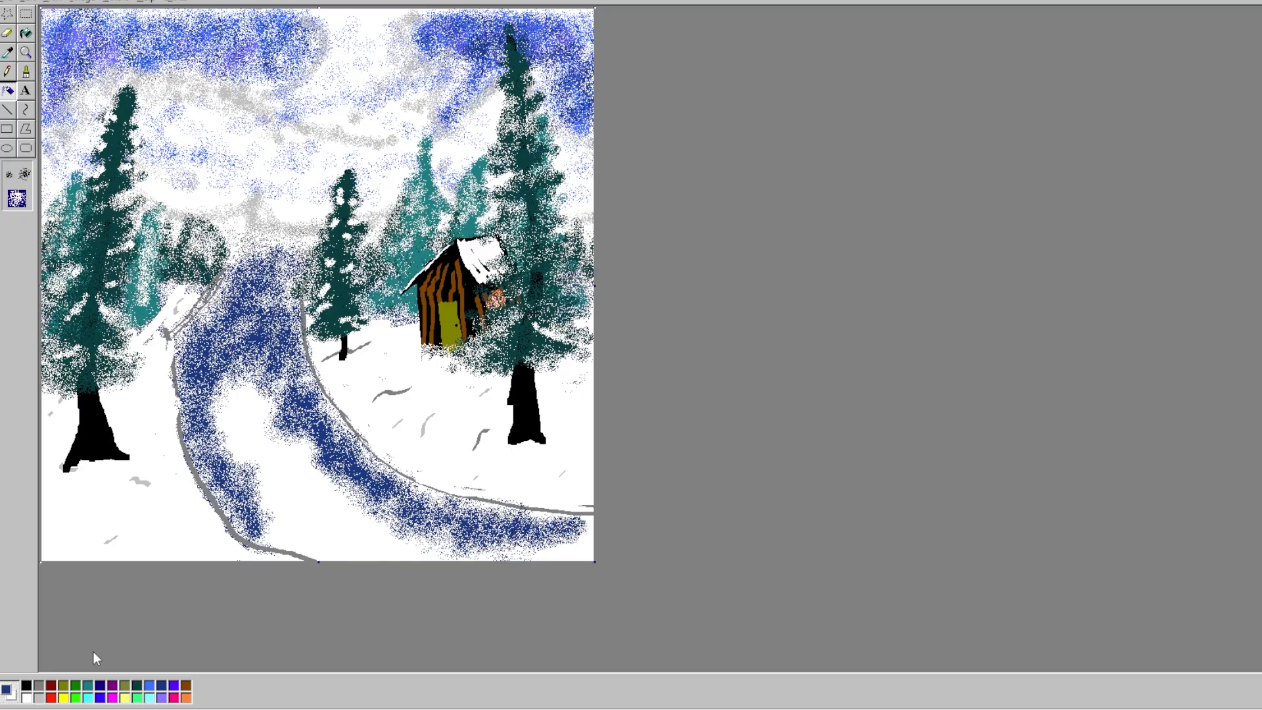
# - Brush short white highlights along both edges of the stream with the medium diagonal tips
pyautogui.click(26, 71)
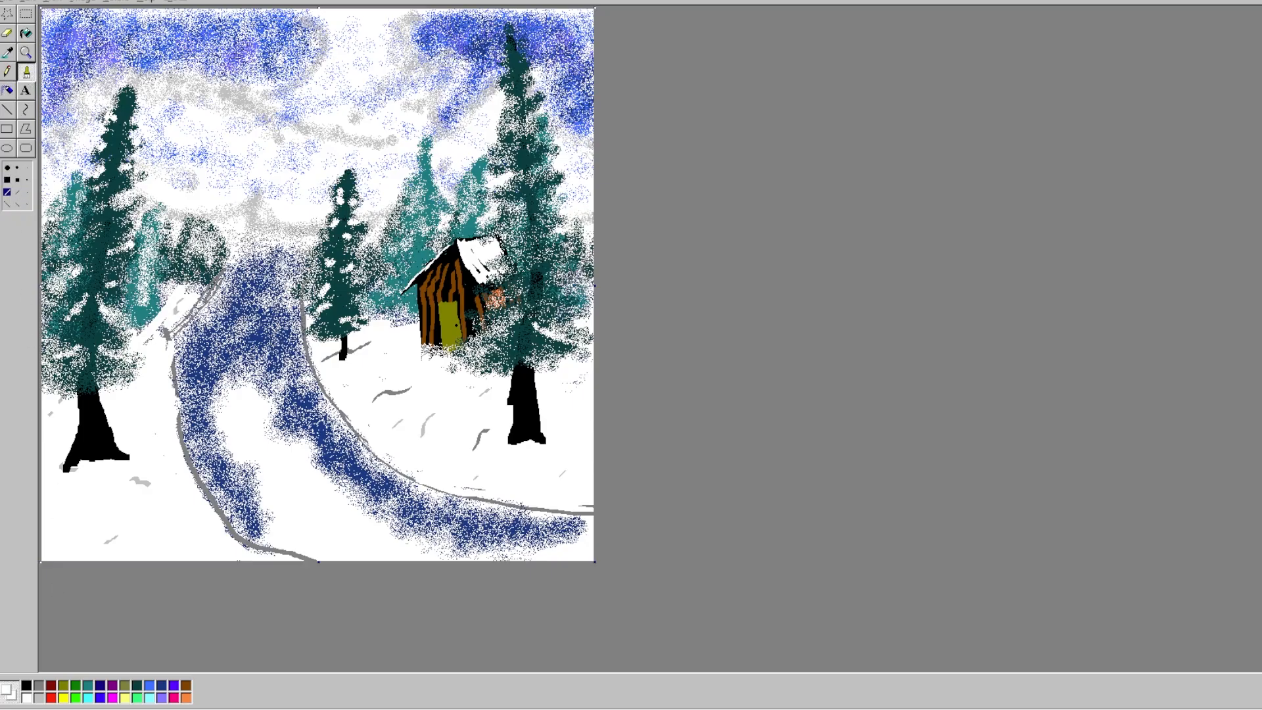
pyautogui.click(18, 193)
pyautogui.click(17, 204)
pyautogui.moveTo(426, 498)
pyautogui.mouseDown()
pyautogui.moveTo(480, 510)
pyautogui.moveTo(448, 525)
pyautogui.moveTo(466, 518)
pyautogui.mouseUp()
pyautogui.click(17, 192)
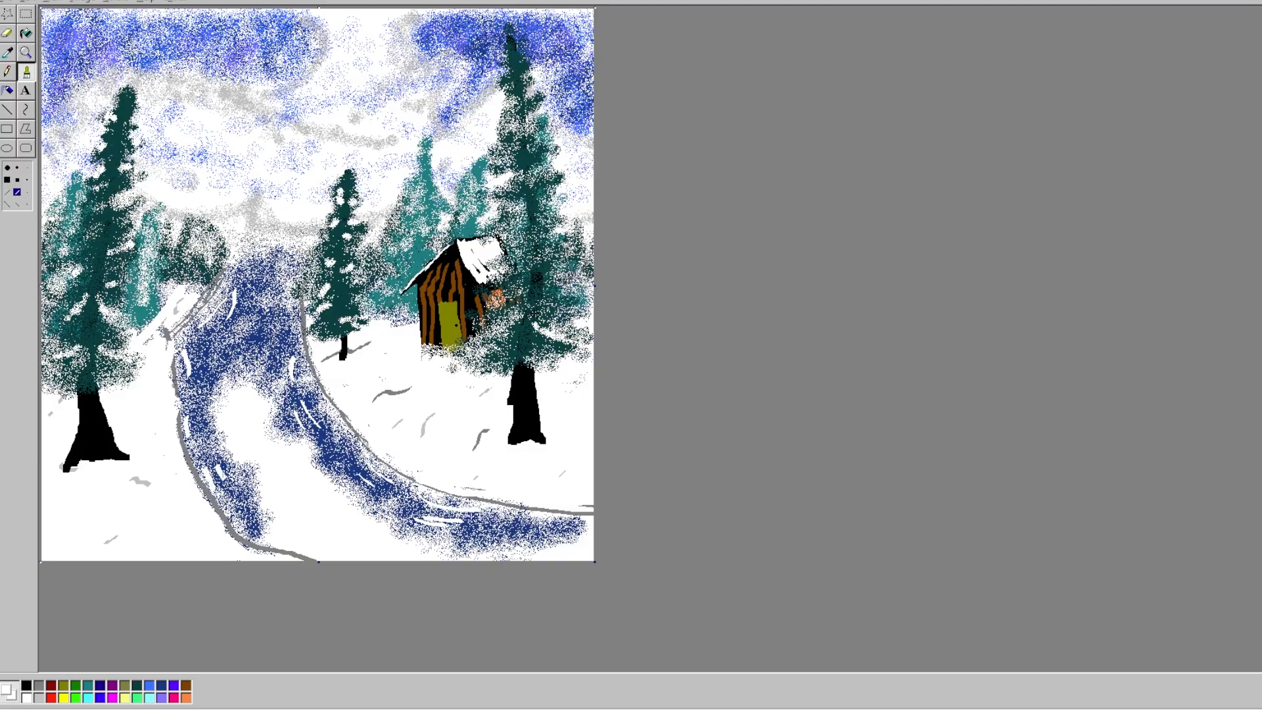
pyautogui.click(18, 204)
# - Airbrush a large rounded dark teal bush over the lower left bank and stream edge with the large spray size
pyautogui.click(27, 687)
pyautogui.click(8, 90)
pyautogui.click(17, 198)
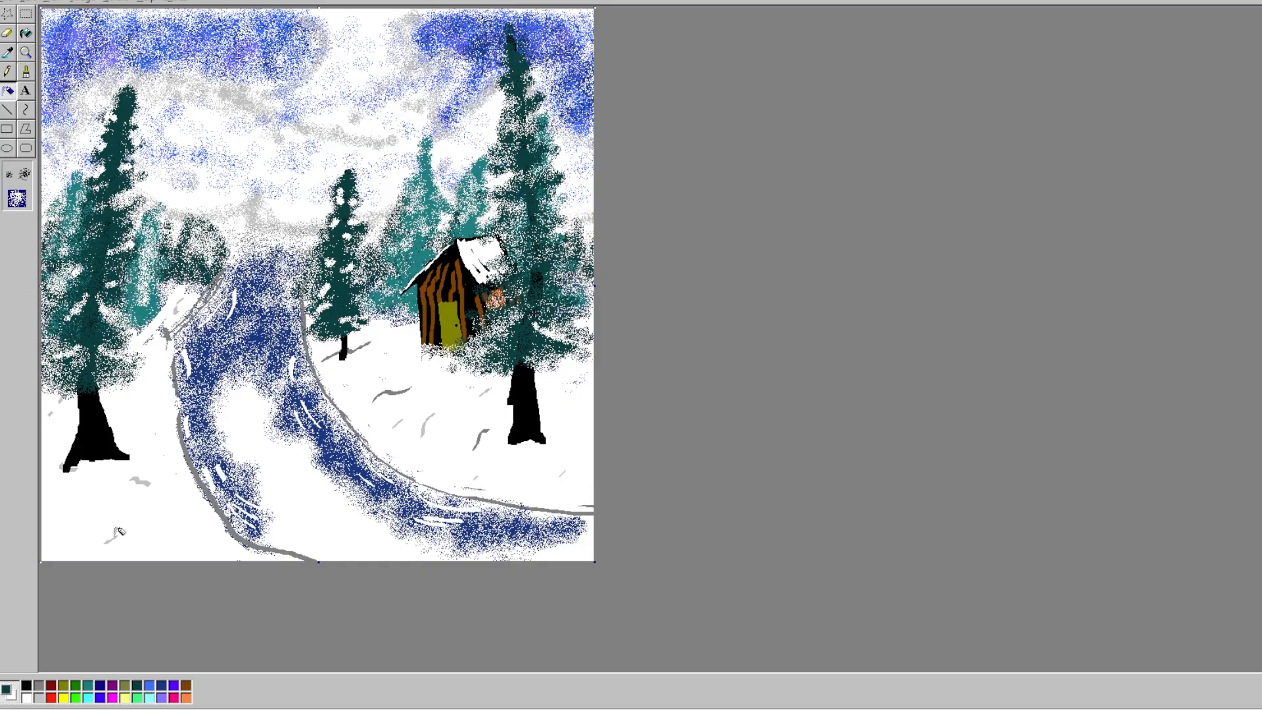
pyautogui.moveTo(115, 538)
pyautogui.mouseDown()
pyautogui.moveTo(157, 531)
pyautogui.moveTo(160, 499)
pyautogui.moveTo(188, 477)
pyautogui.moveTo(172, 454)
pyautogui.moveTo(154, 516)
pyautogui.moveTo(151, 476)
pyautogui.moveTo(119, 519)
pyautogui.moveTo(154, 460)
pyautogui.moveTo(151, 506)
pyautogui.moveTo(210, 465)
pyautogui.moveTo(227, 542)
pyautogui.moveTo(200, 543)
pyautogui.moveTo(211, 523)
pyautogui.moveTo(184, 477)
pyautogui.moveTo(197, 506)
pyautogui.moveTo(172, 494)
pyautogui.mouseUp()
pyautogui.moveTo(158, 546)
pyautogui.mouseDown()
pyautogui.moveTo(204, 503)
pyautogui.moveTo(128, 486)
pyautogui.moveTo(164, 467)
pyautogui.moveTo(161, 453)
pyautogui.moveTo(240, 470)
pyautogui.moveTo(238, 509)
pyautogui.moveTo(222, 470)
pyautogui.moveTo(246, 498)
pyautogui.moveTo(232, 529)
pyautogui.moveTo(216, 544)
pyautogui.moveTo(118, 526)
pyautogui.moveTo(129, 501)
pyautogui.moveTo(187, 476)
pyautogui.moveTo(249, 493)
pyautogui.moveTo(244, 545)
pyautogui.moveTo(197, 536)
pyautogui.moveTo(171, 492)
pyautogui.moveTo(125, 535)
pyautogui.moveTo(108, 490)
pyautogui.moveTo(210, 439)
pyautogui.moveTo(247, 450)
pyautogui.moveTo(279, 486)
pyautogui.moveTo(260, 545)
pyautogui.moveTo(198, 549)
pyautogui.moveTo(230, 532)
pyautogui.moveTo(192, 498)
pyautogui.moveTo(175, 519)
pyautogui.moveTo(121, 514)
pyautogui.moveTo(184, 484)
pyautogui.mouseUp()
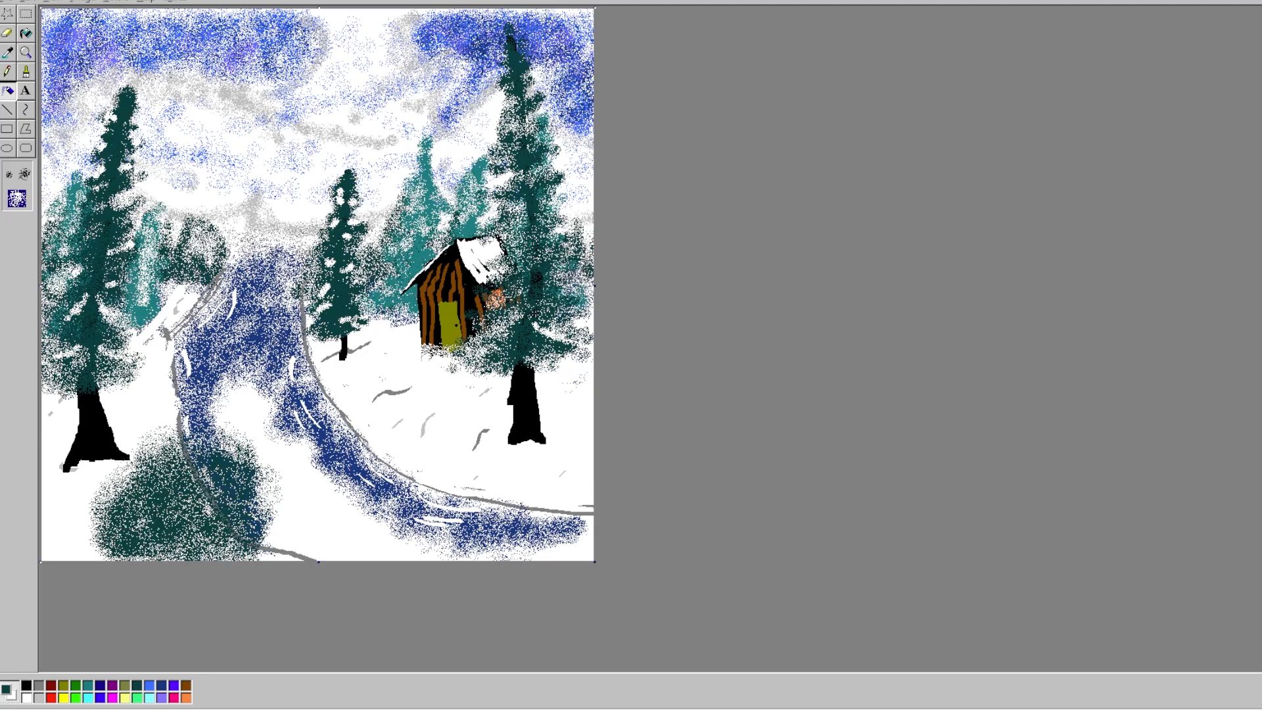
# - Airbrush white frost over the rounded foreground bush
pyautogui.click(31, 697)
pyautogui.moveTo(188, 457)
pyautogui.mouseDown()
pyautogui.moveTo(243, 516)
pyautogui.moveTo(210, 510)
pyautogui.mouseUp()
pyautogui.moveTo(134, 542)
pyautogui.mouseDown()
pyautogui.moveTo(148, 499)
pyautogui.moveTo(197, 532)
pyautogui.moveTo(155, 500)
pyautogui.mouseUp()
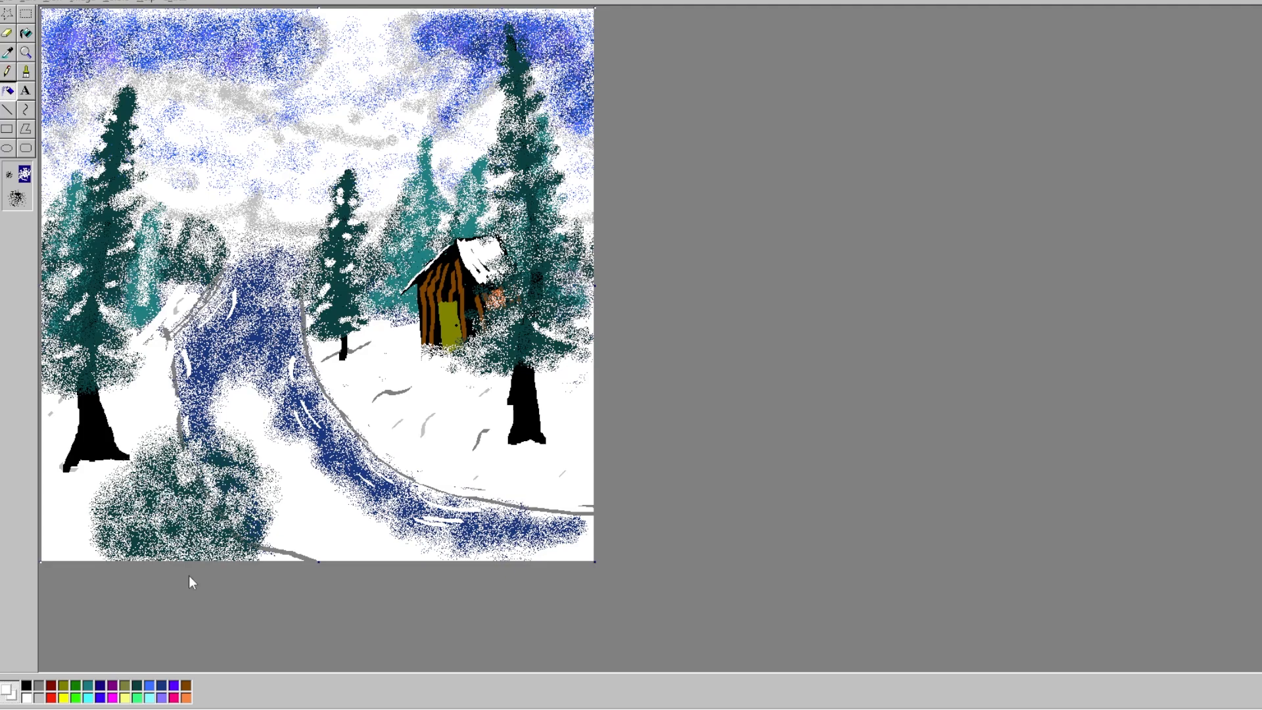
# - Brush fine black twigs with the smallest square tip on the foreground bush, along the right bank and across the snow
pyautogui.click(26, 685)
pyautogui.click(26, 71)
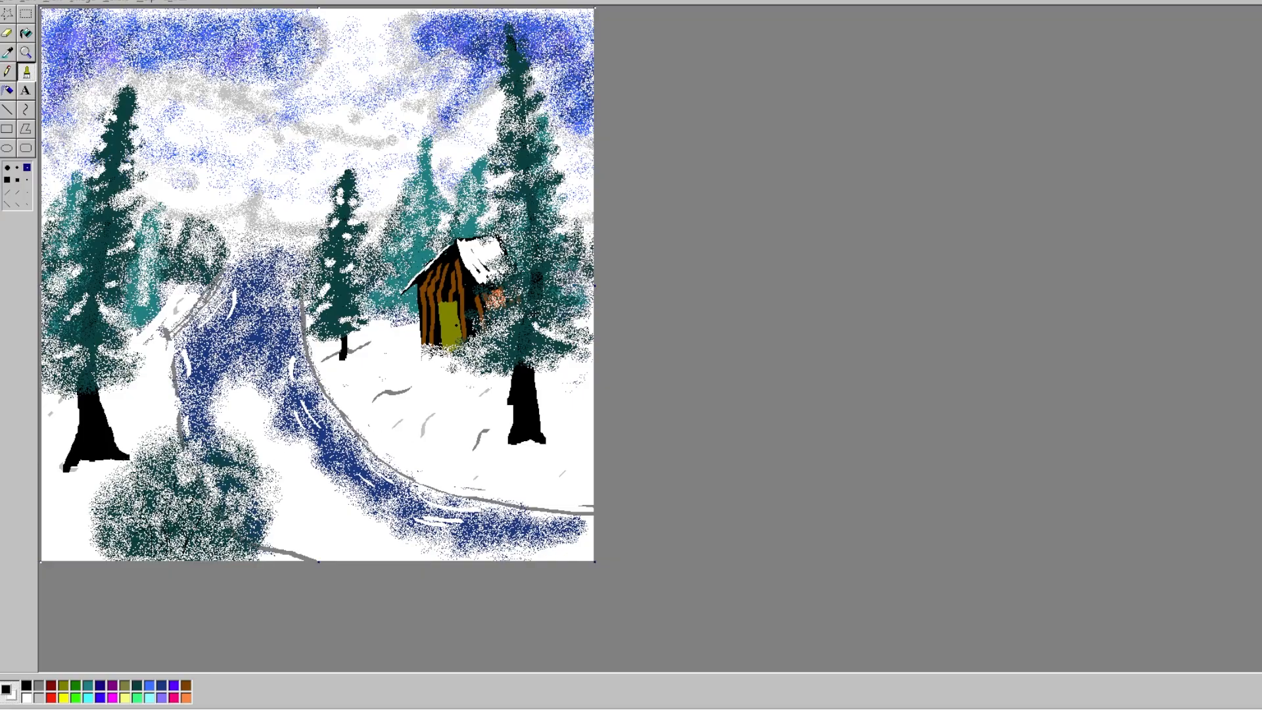
pyautogui.moveTo(245, 439)
pyautogui.mouseDown()
pyautogui.moveTo(262, 428)
pyautogui.moveTo(231, 409)
pyautogui.moveTo(225, 511)
pyautogui.mouseUp()
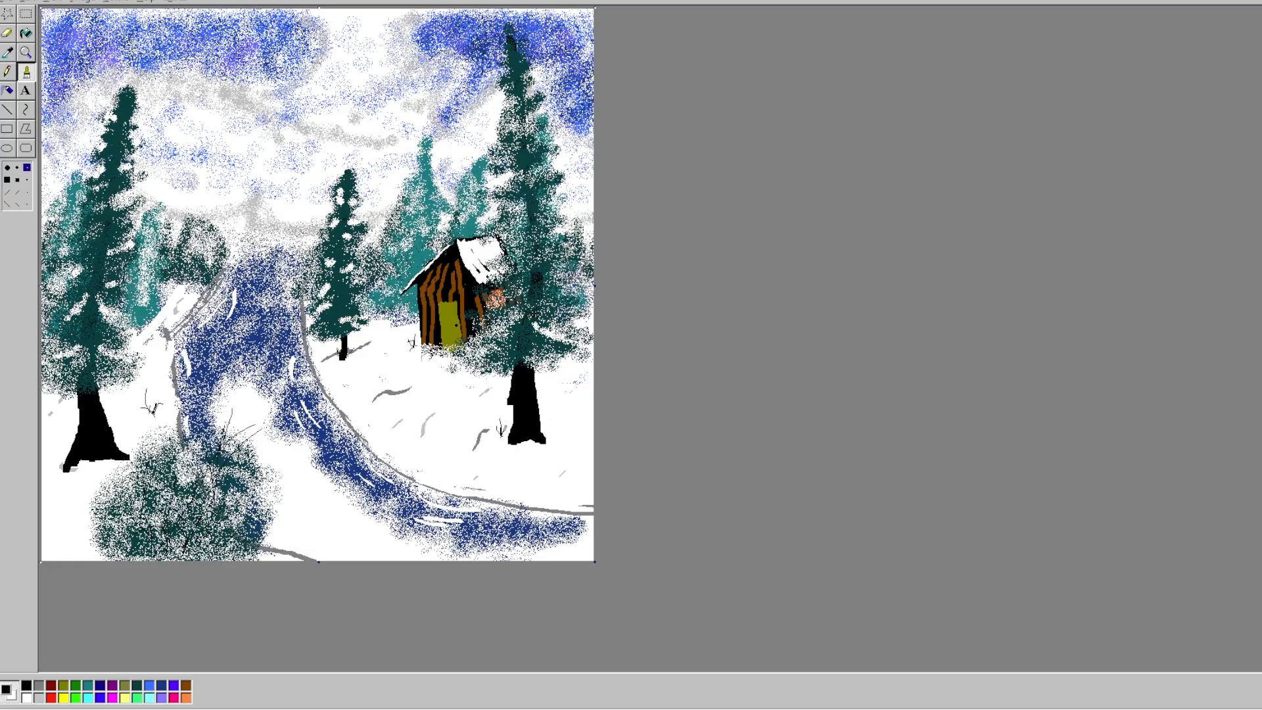
pyautogui.moveTo(578, 403); pyautogui.dragTo(573, 415)
pyautogui.moveTo(366, 429)
pyautogui.mouseDown()
pyautogui.moveTo(360, 439)
pyautogui.moveTo(370, 436)
pyautogui.mouseUp()
pyautogui.moveTo(526, 494); pyautogui.dragTo(529, 504)
pyautogui.moveTo(541, 499); pyautogui.dragTo(532, 506)
# - Paint a small dark red sleigh body in the upper left sky with the large square tip
pyautogui.click(51, 685)
pyautogui.click(17, 179)
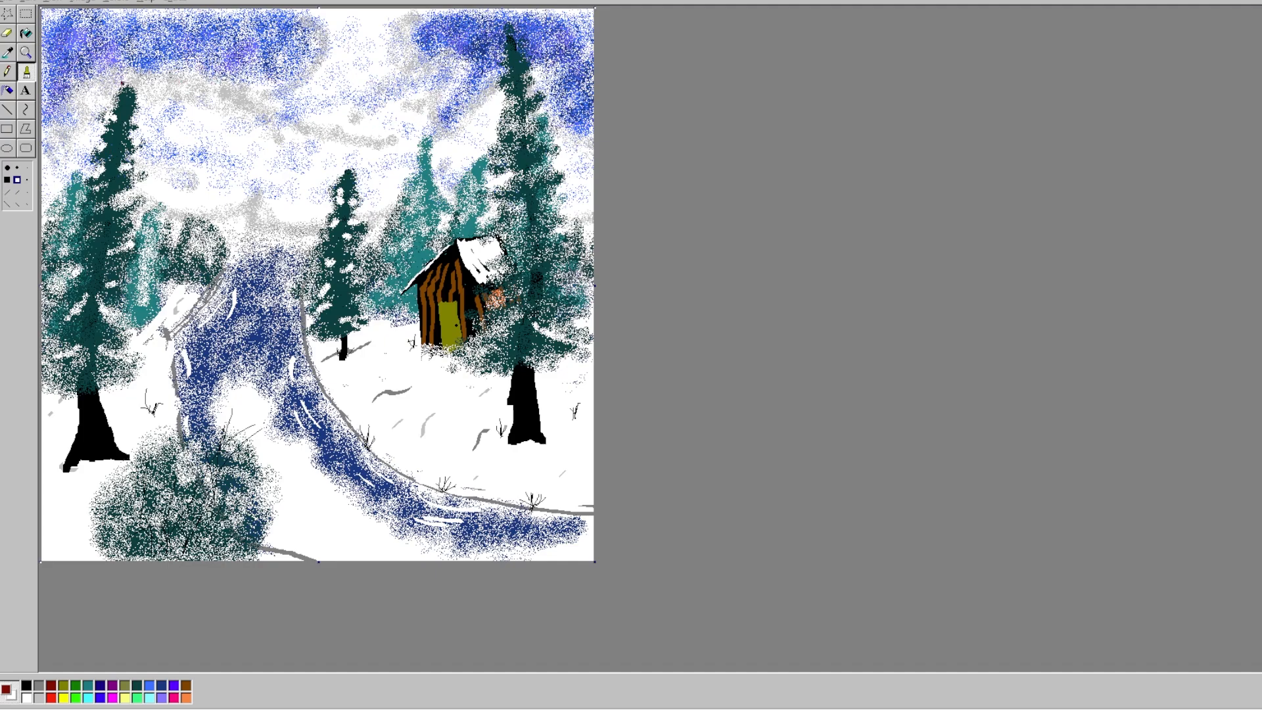
pyautogui.click(7, 180)
pyautogui.moveTo(168, 64)
pyautogui.mouseDown()
pyautogui.moveTo(205, 57)
pyautogui.moveTo(169, 63)
pyautogui.mouseUp()
# - Add pale yellow runners and struts beneath the dark red sleigh with the medium square tip
pyautogui.click(17, 179)
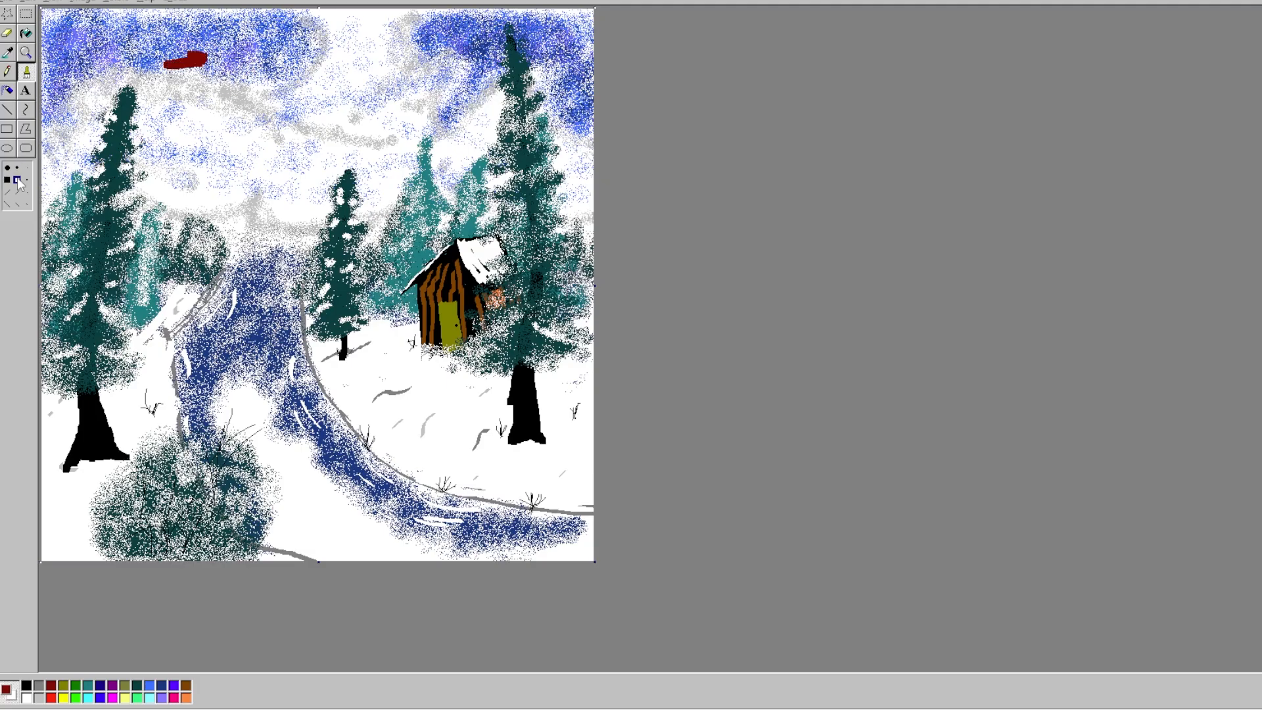
pyautogui.click(125, 698)
pyautogui.click(177, 67)
pyautogui.moveTo(190, 67); pyautogui.dragTo(194, 64)
pyautogui.moveTo(157, 68); pyautogui.dragTo(209, 63)
# - Paint a rising row of brown reindeer ahead of the sleigh and link them with a thin black harness line
pyautogui.click(186, 686)
pyautogui.click(7, 179)
pyautogui.moveTo(211, 65); pyautogui.dragTo(307, 29)
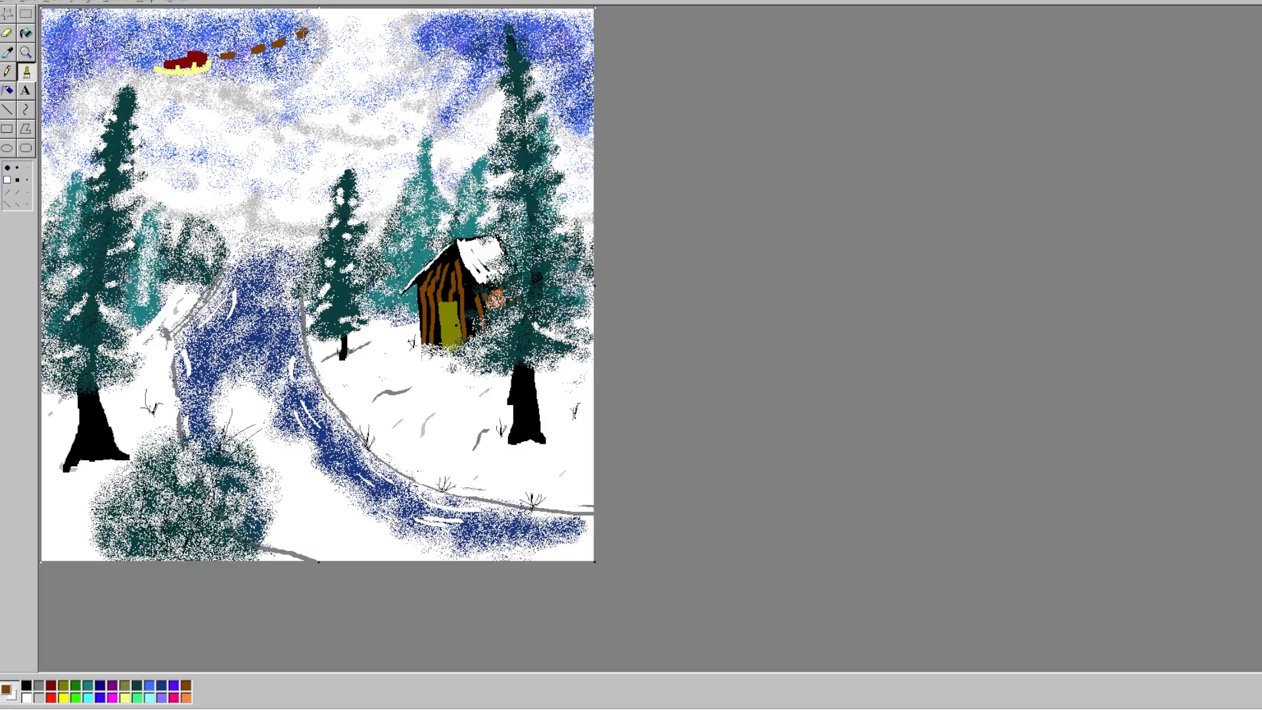
pyautogui.click(27, 180)
pyautogui.click(27, 686)
pyautogui.moveTo(258, 48); pyautogui.dragTo(191, 56)
# - Sign the painting with the artist's initials in blue-violet below the cabin's tall evergreen, adding a line above them
pyautogui.click(17, 168)
pyautogui.click(51, 697)
pyautogui.click(17, 179)
pyautogui.moveTo(491, 445)
pyautogui.mouseDown()
pyautogui.moveTo(496, 490)
pyautogui.moveTo(479, 494)
pyautogui.moveTo(494, 472)
pyautogui.moveTo(512, 493)
pyautogui.moveTo(517, 472)
pyautogui.moveTo(545, 493)
pyautogui.moveTo(576, 440)
pyautogui.moveTo(564, 495)
pyautogui.moveTo(599, 501)
pyautogui.mouseUp()
pyautogui.moveTo(475, 445)
pyautogui.mouseDown()
pyautogui.moveTo(458, 446)
pyautogui.moveTo(610, 439)
pyautogui.mouseUp()
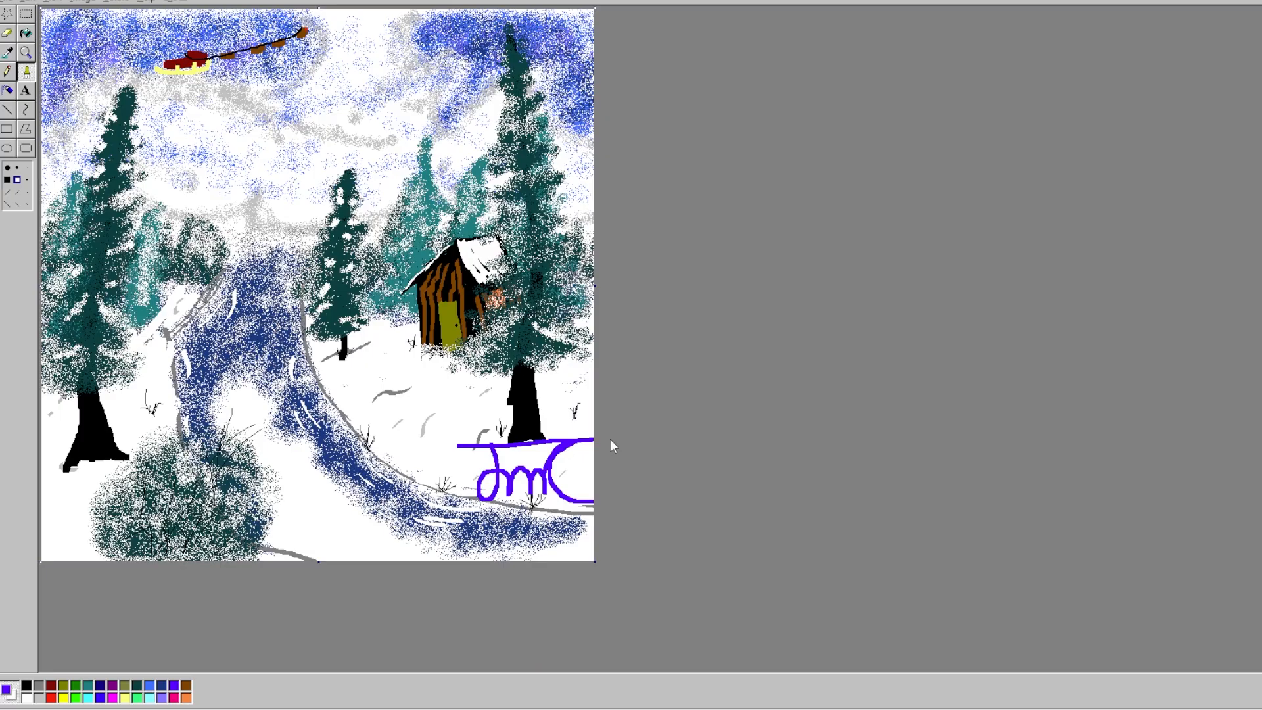